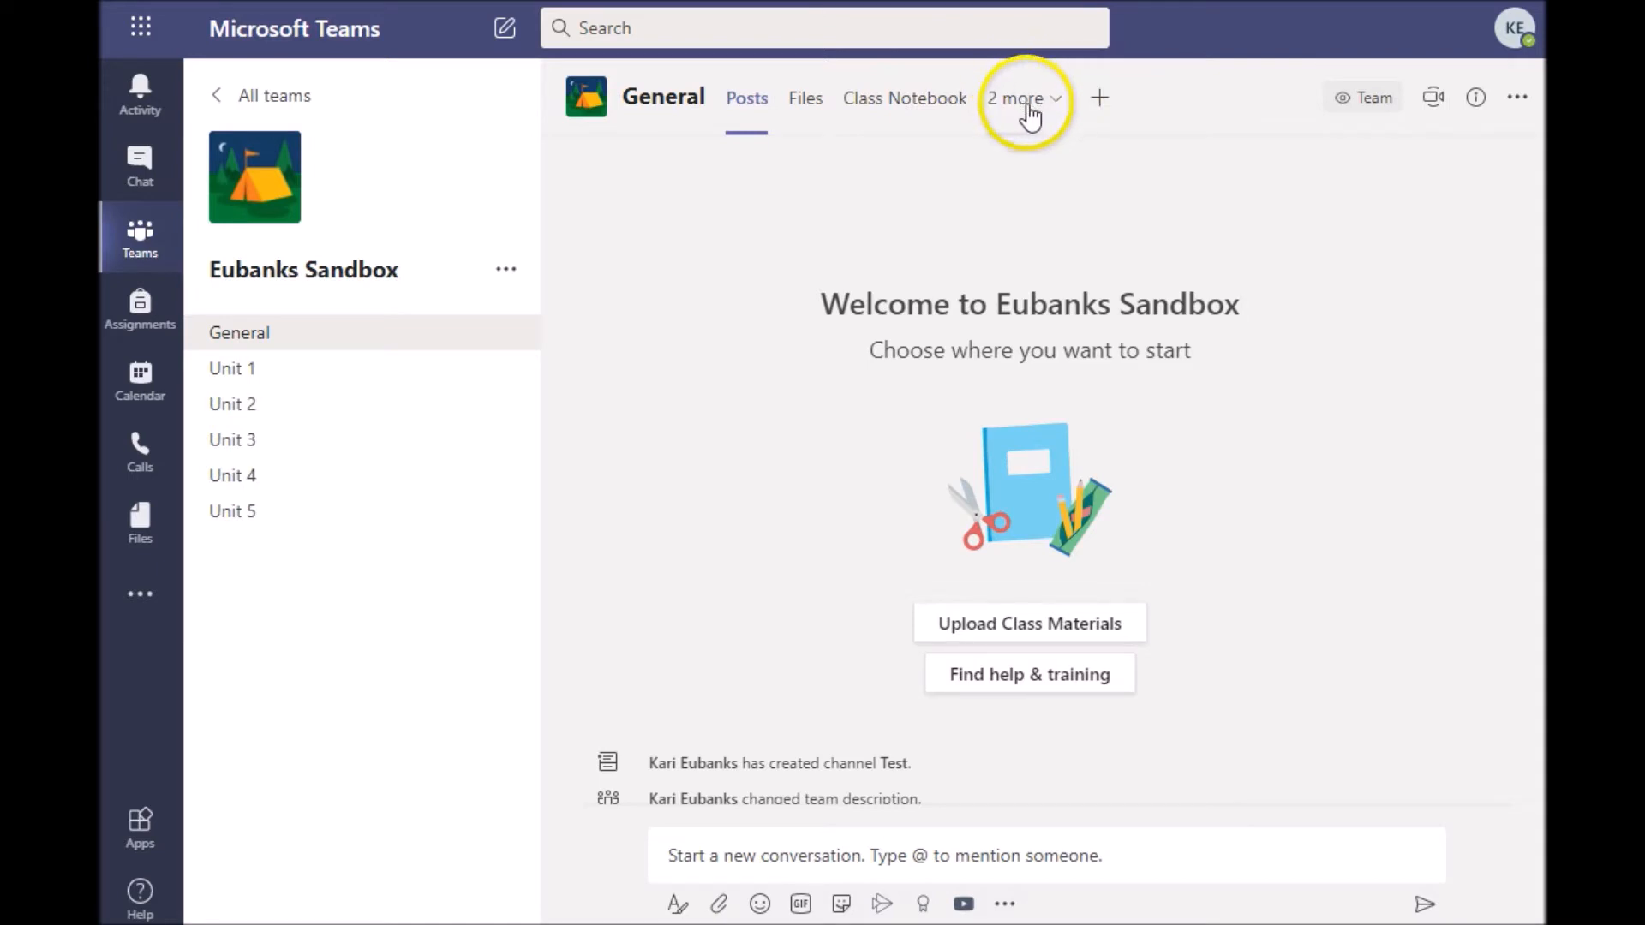
Open the General channel's assignments and start creating a new assignment
left_click(1059, 108)
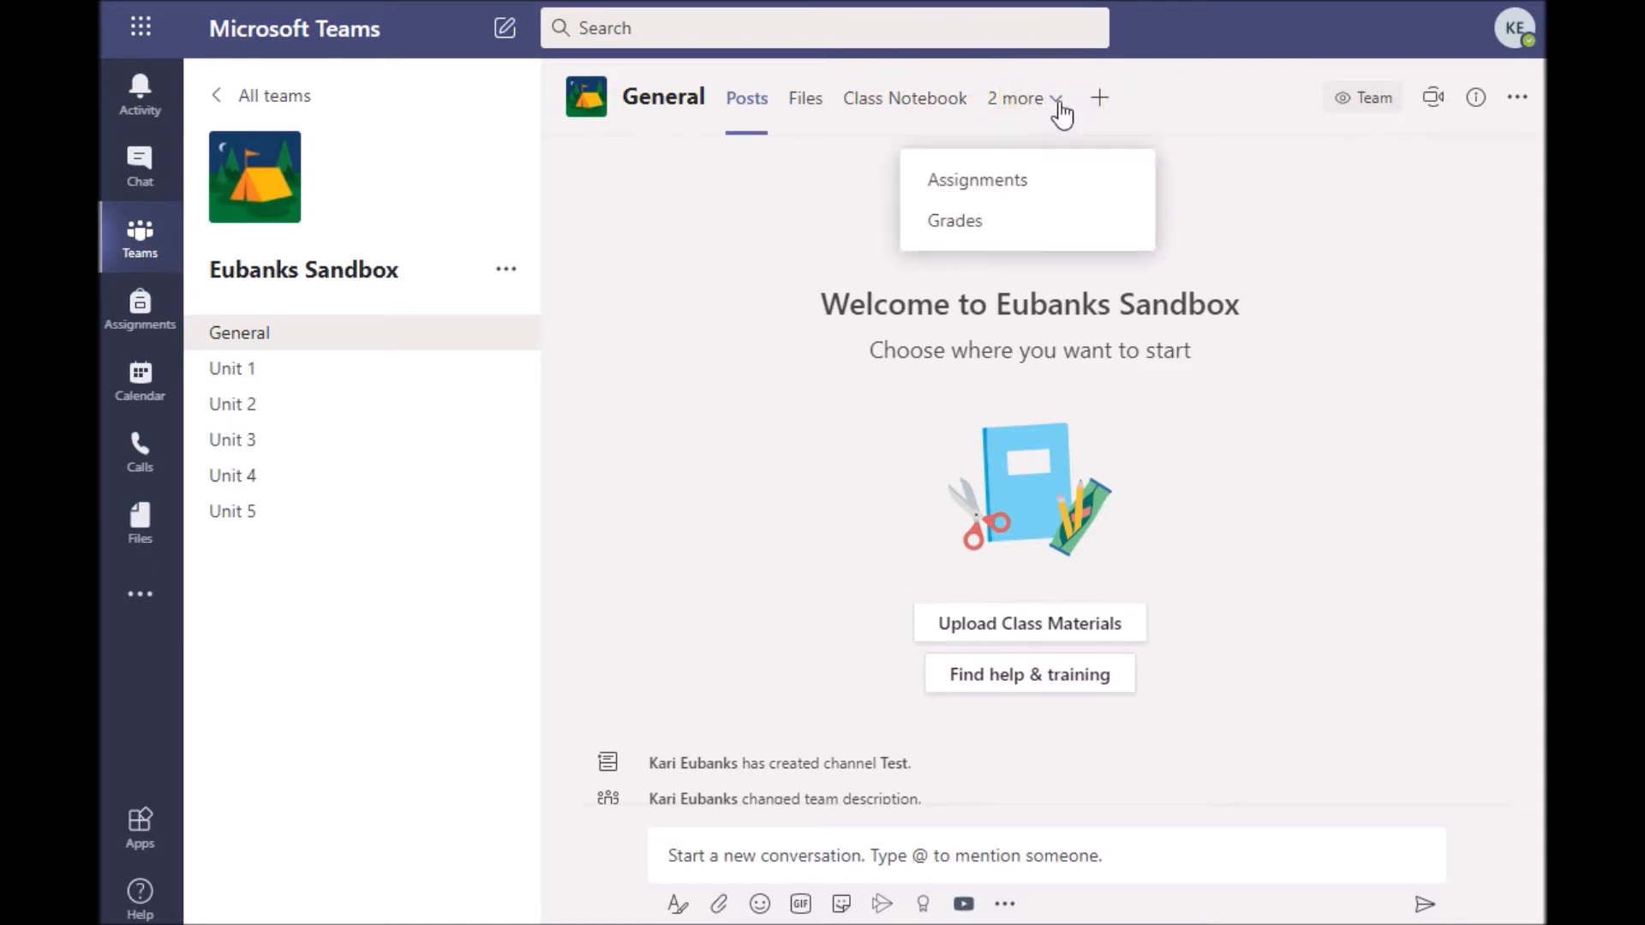
left_click(1011, 185)
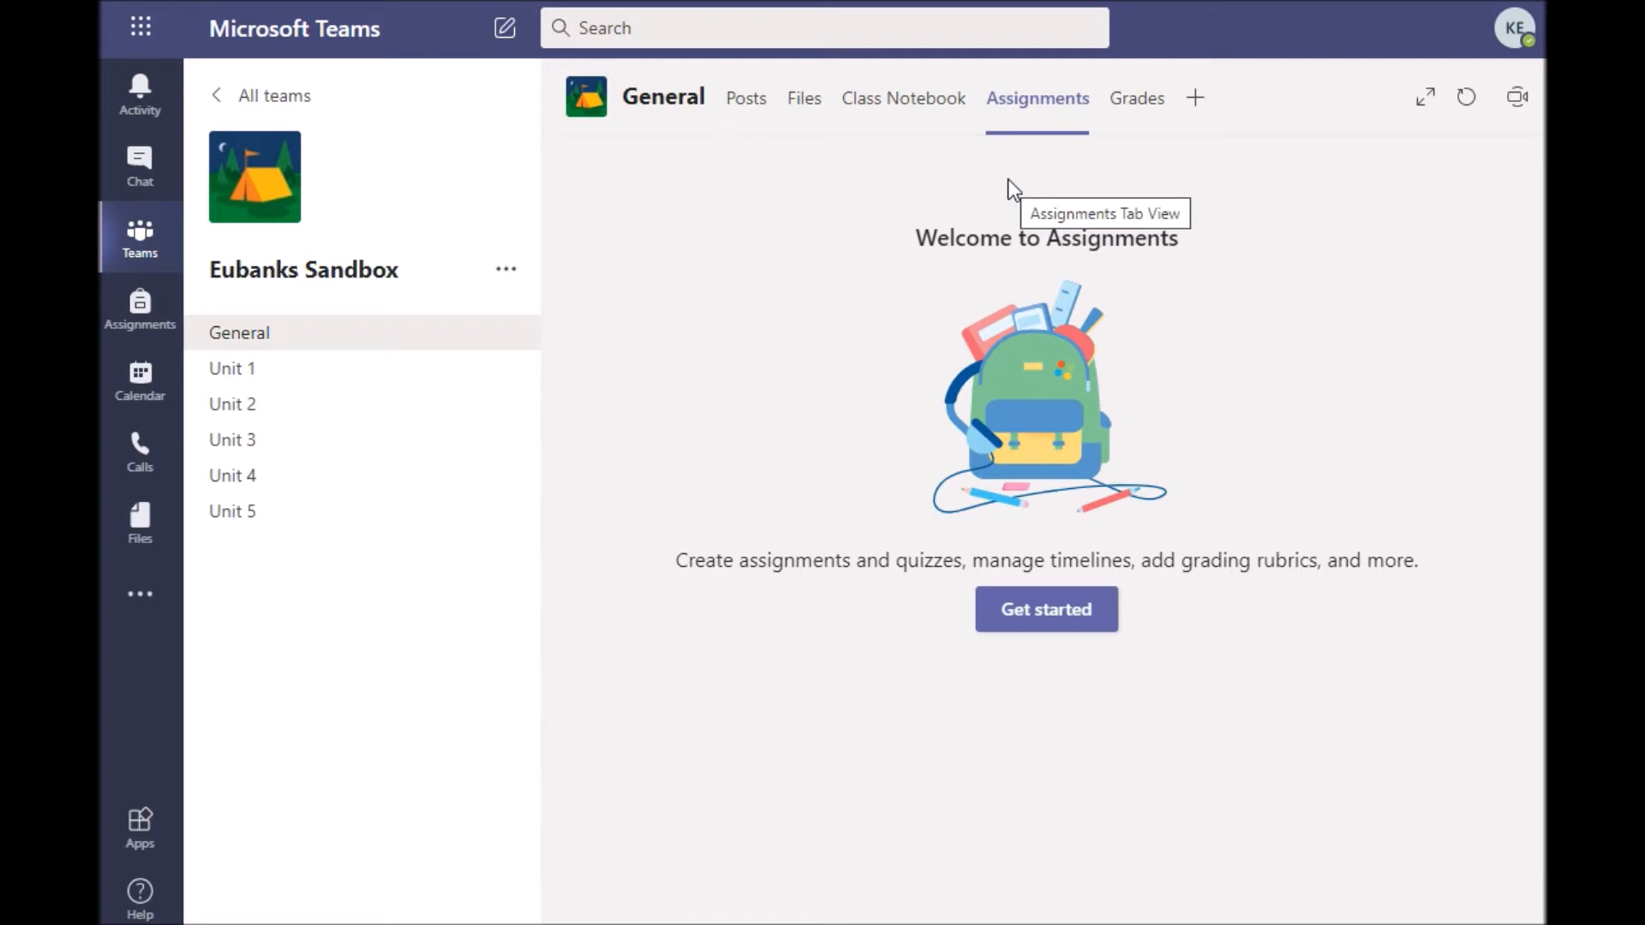
left_click(1047, 612)
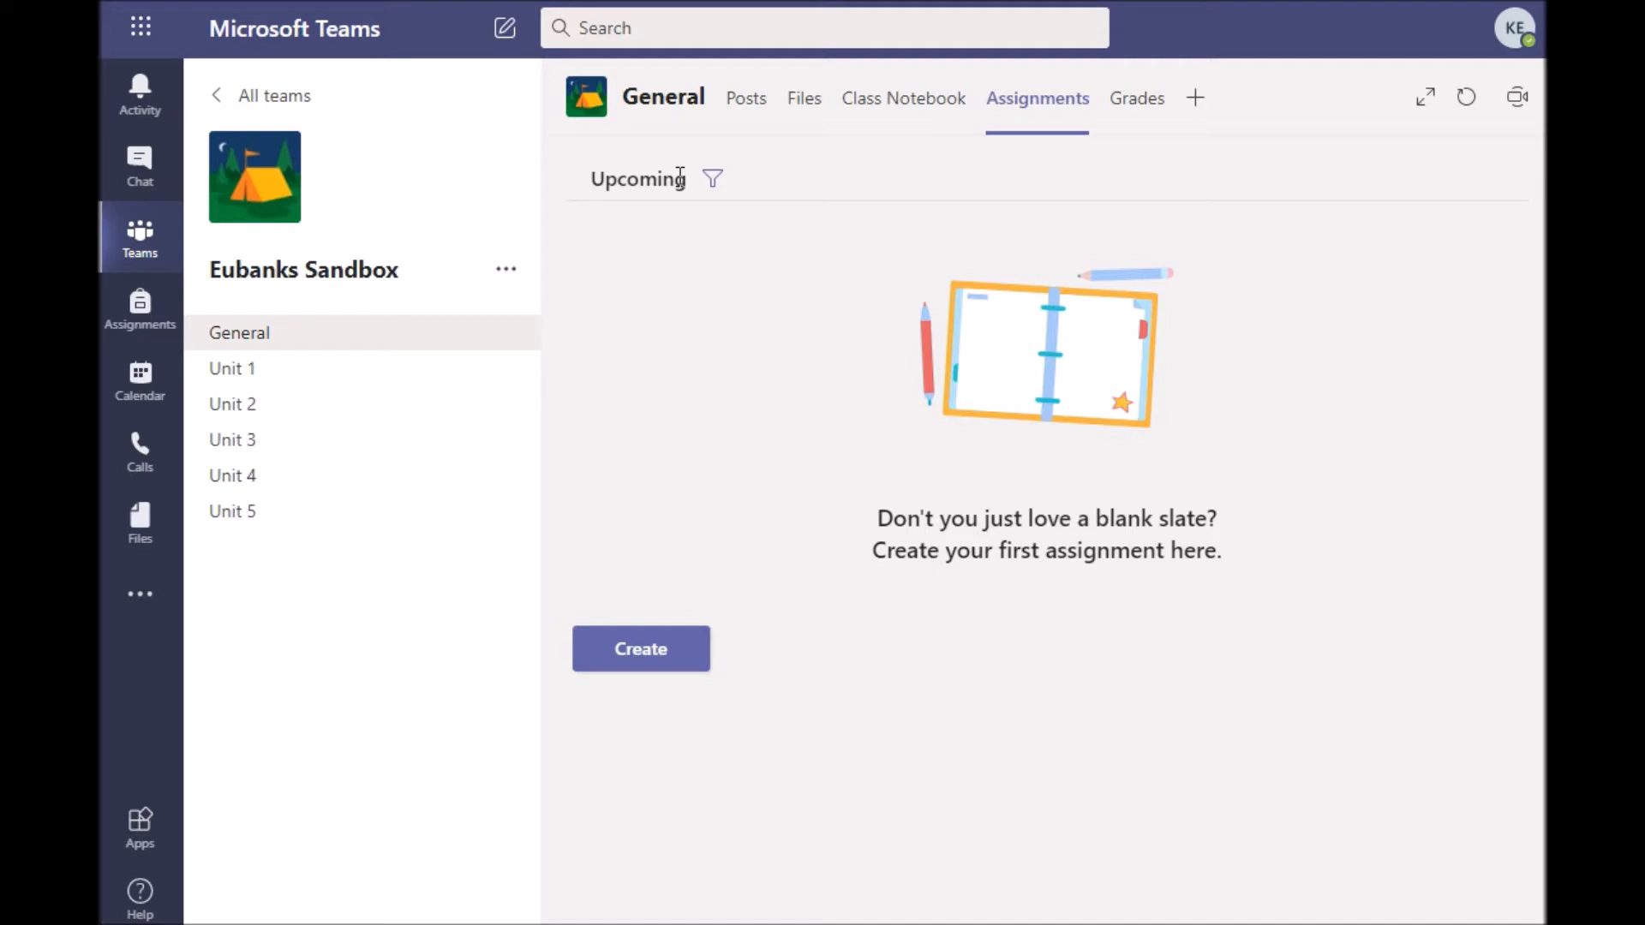
left_click(628, 651)
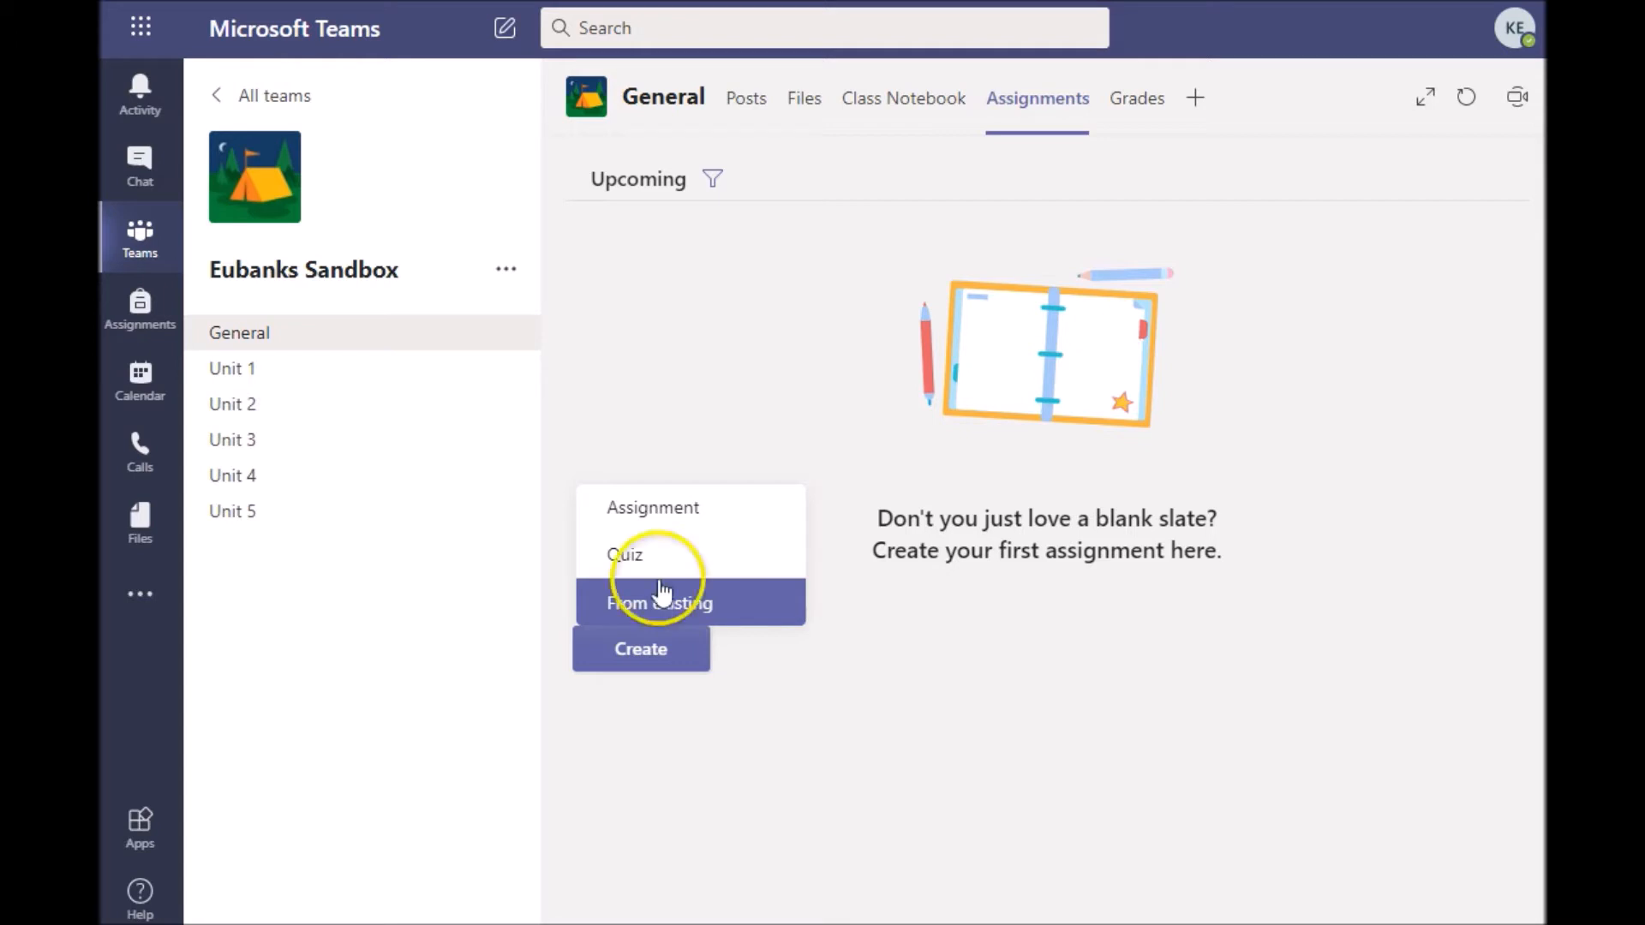
left_click(683, 513)
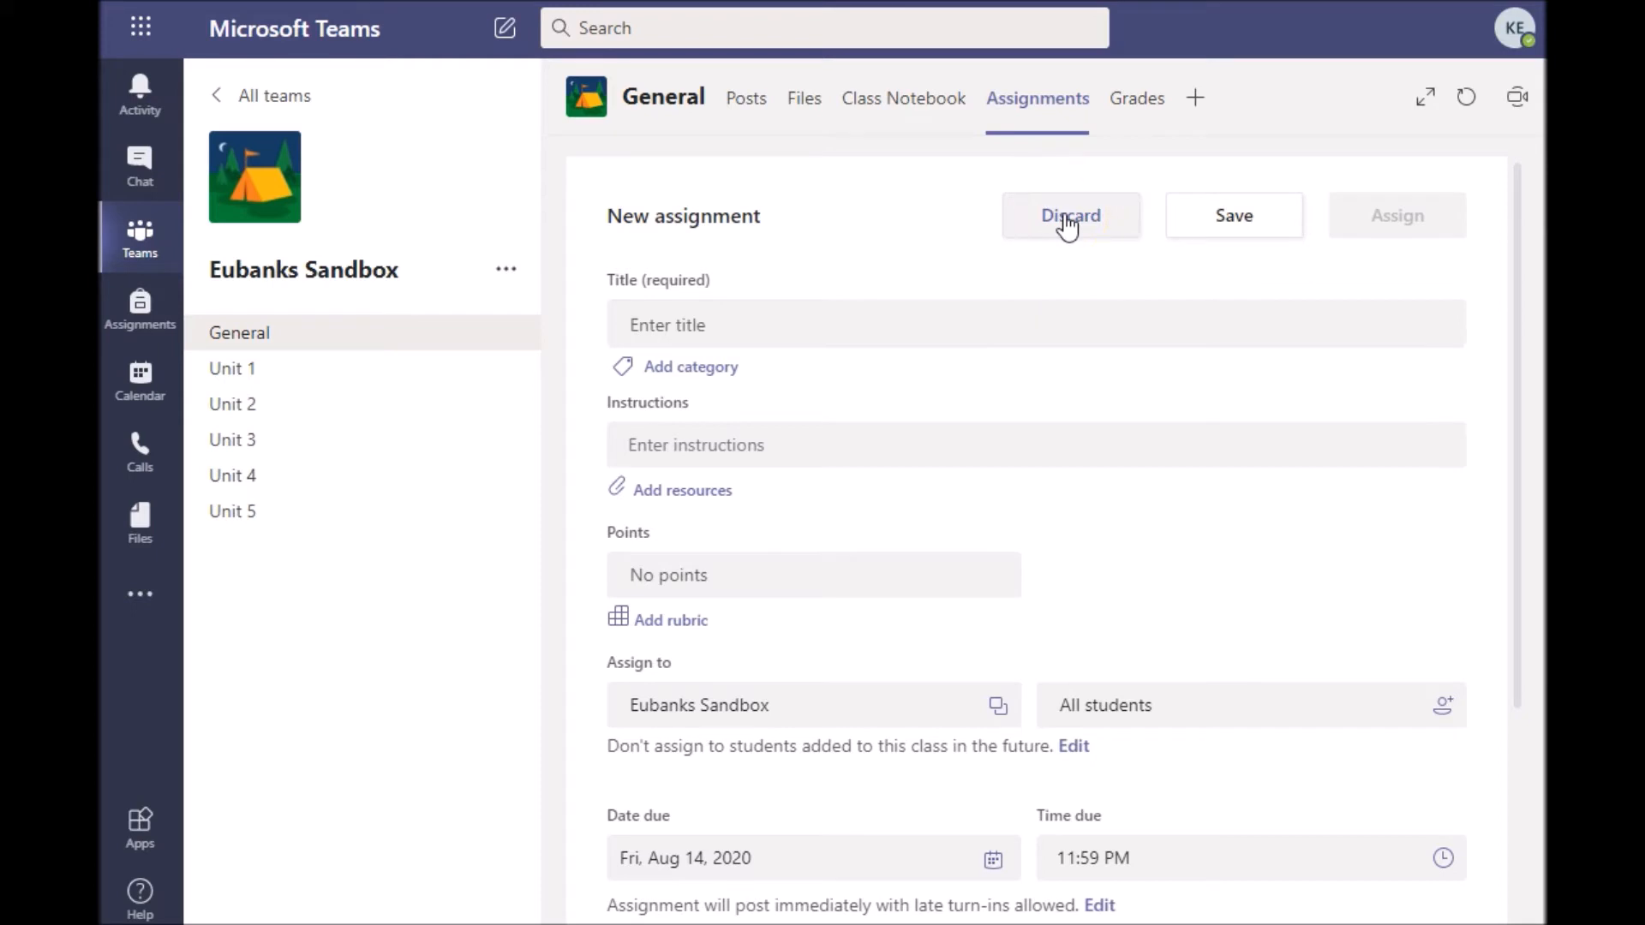
left_click(1227, 224)
left_click(1397, 216)
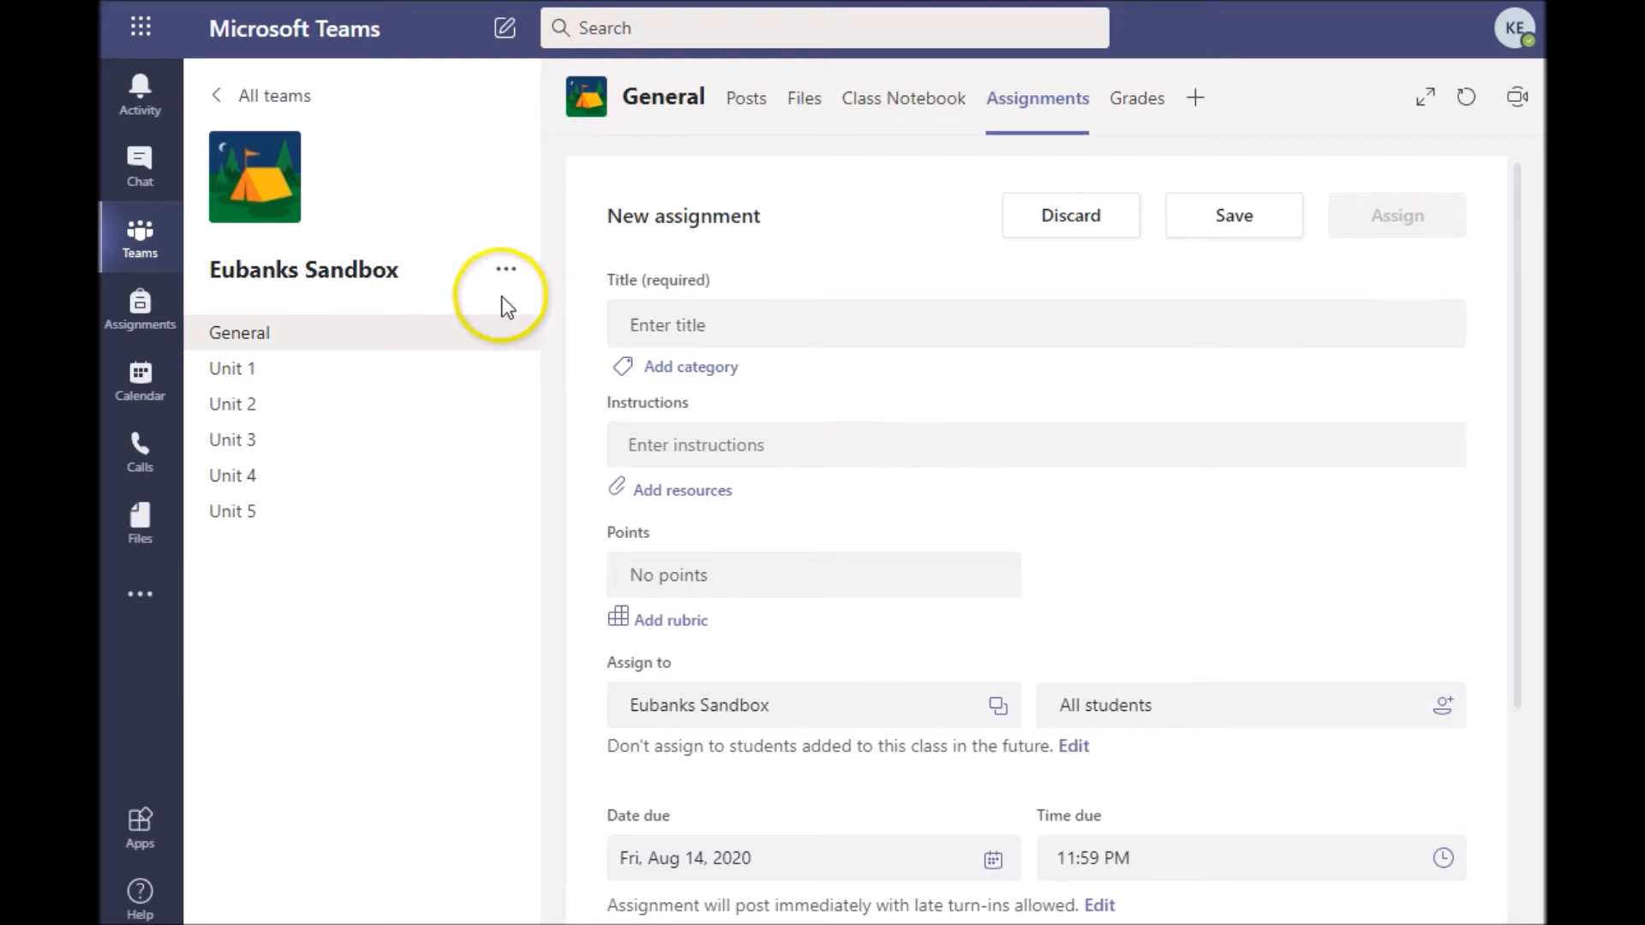
Title the new assignment "Assignment 1"
left_click(628, 326)
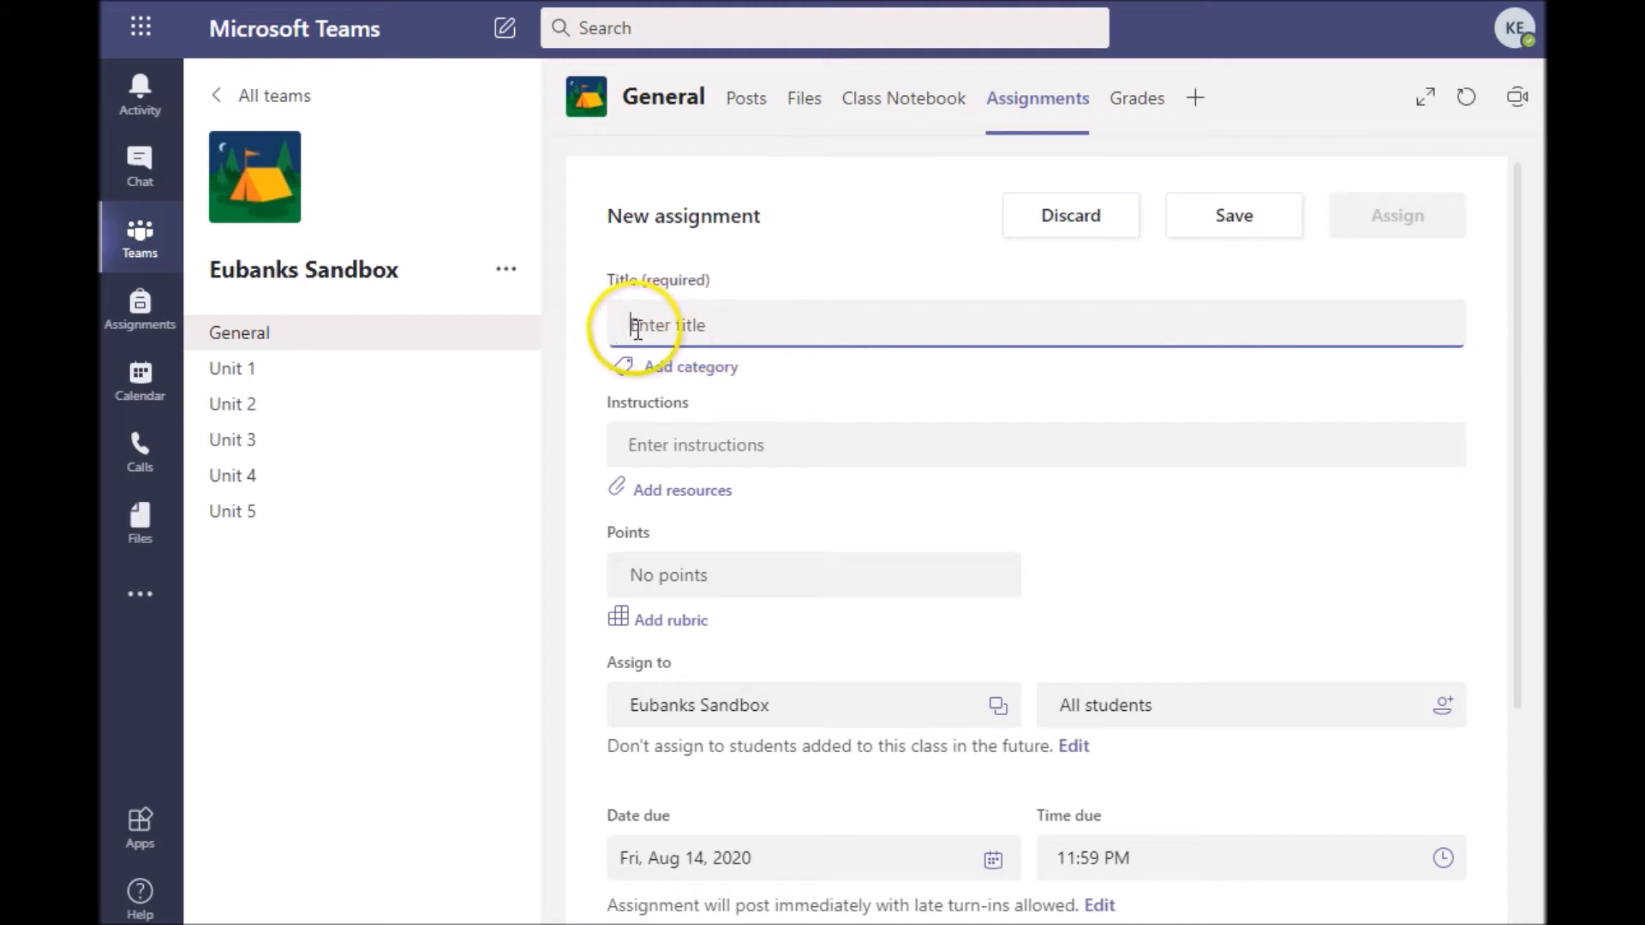
type("Asi")
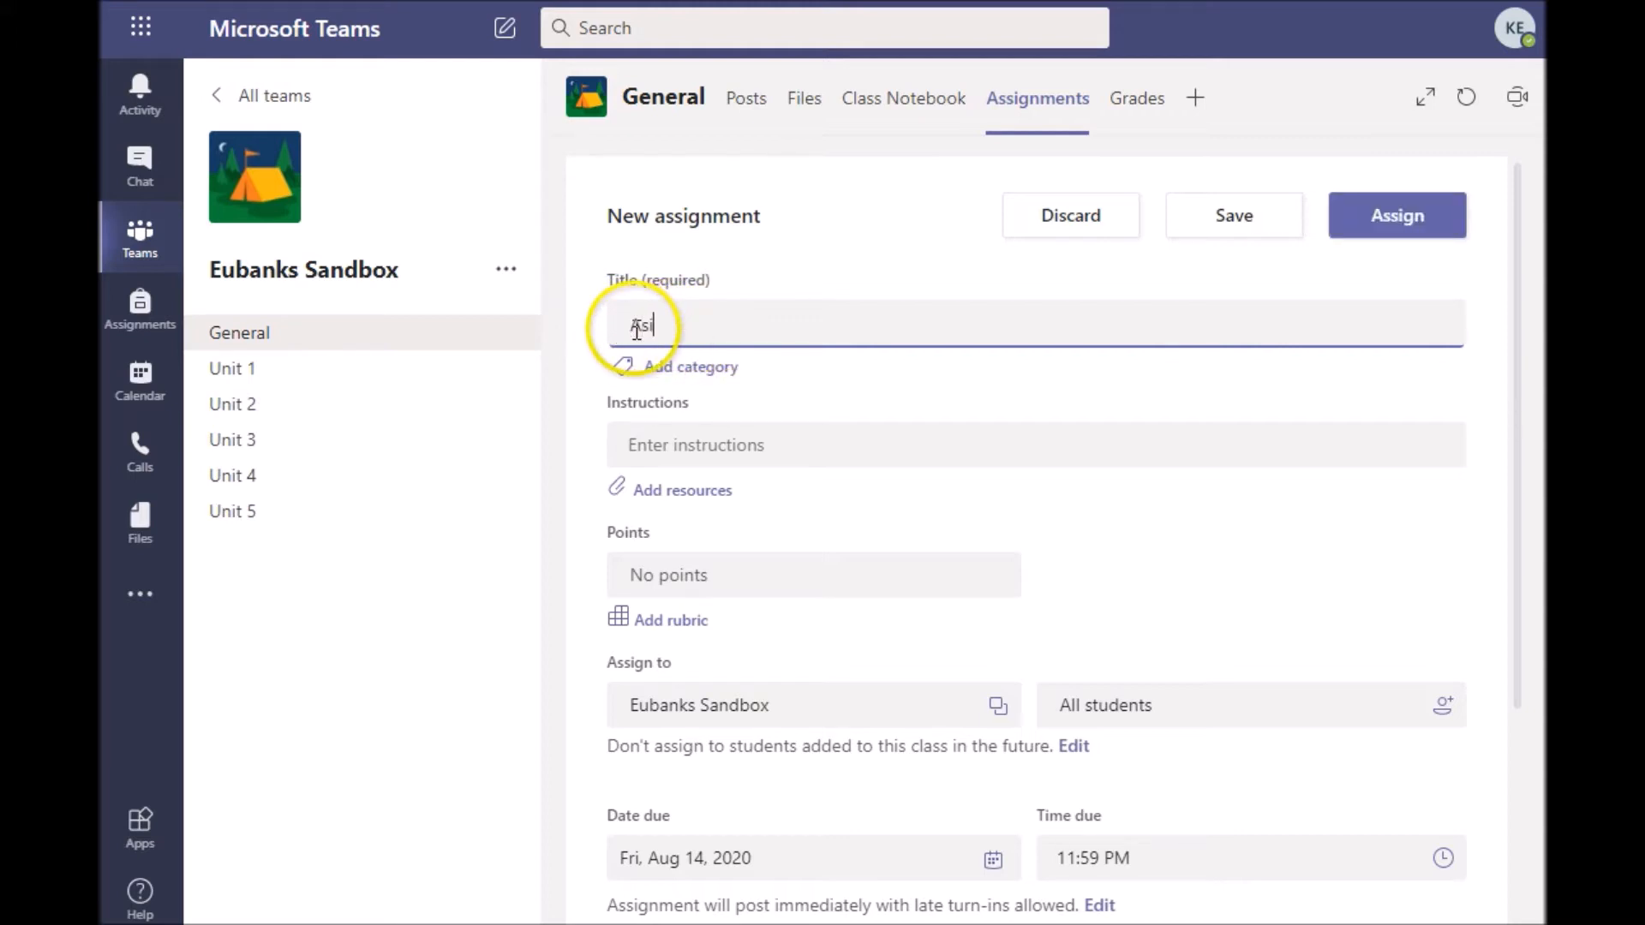
type("gnment 1")
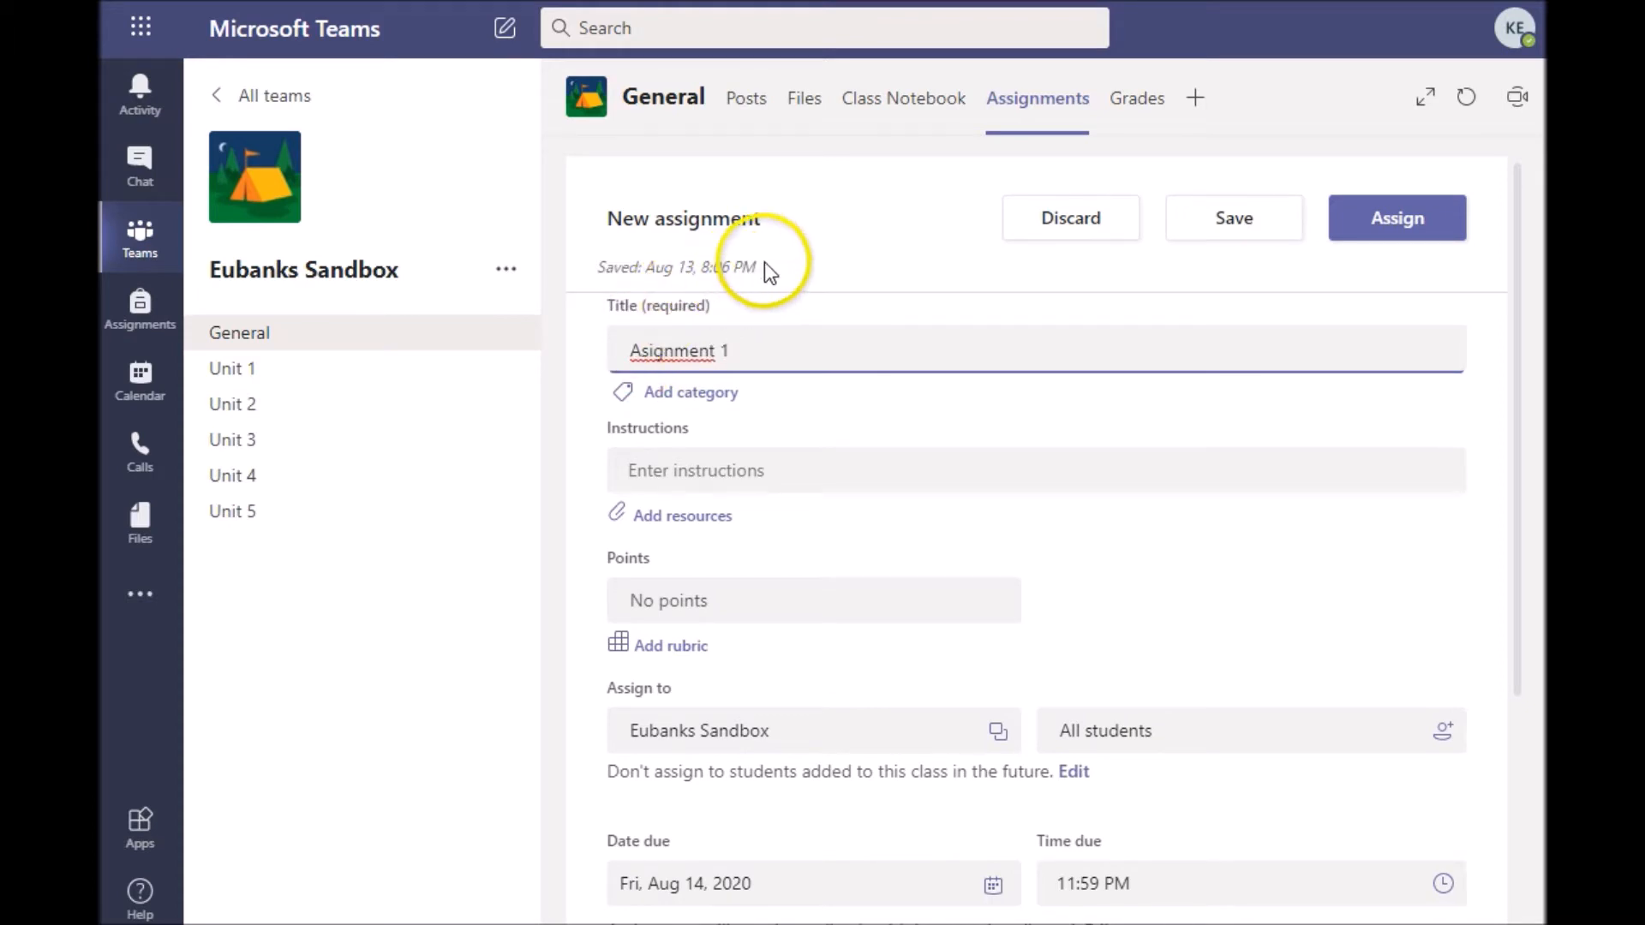
left_click(639, 344)
type("ss")
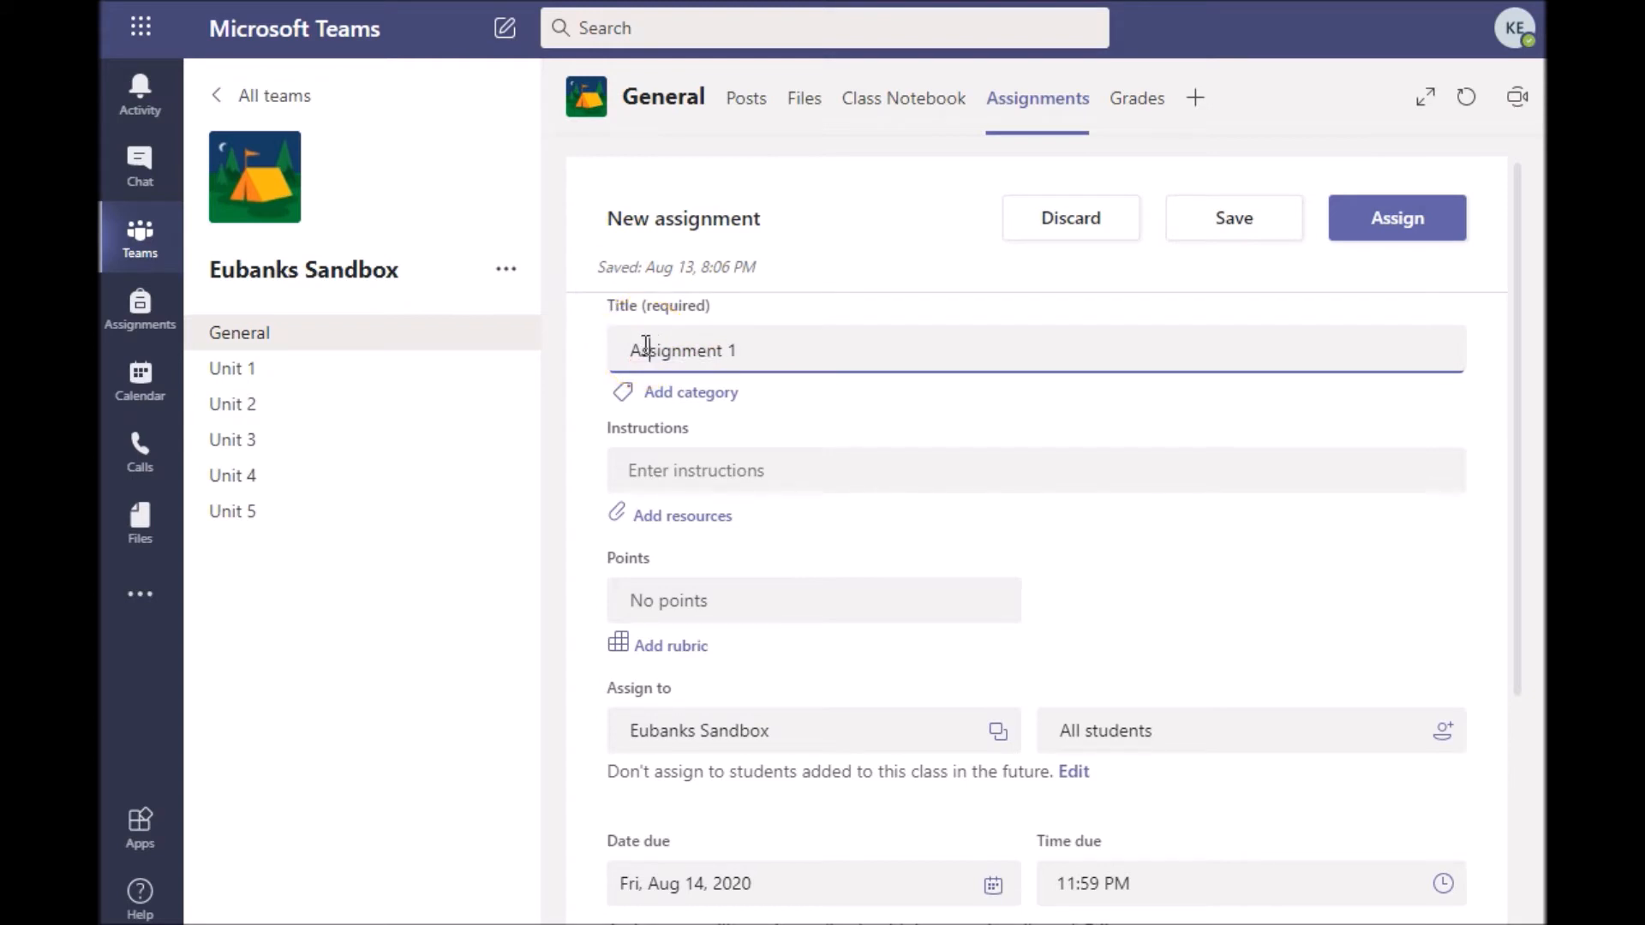
Look at the category entry without adding one, and view the formatting options for the instructions
left_click(693, 399)
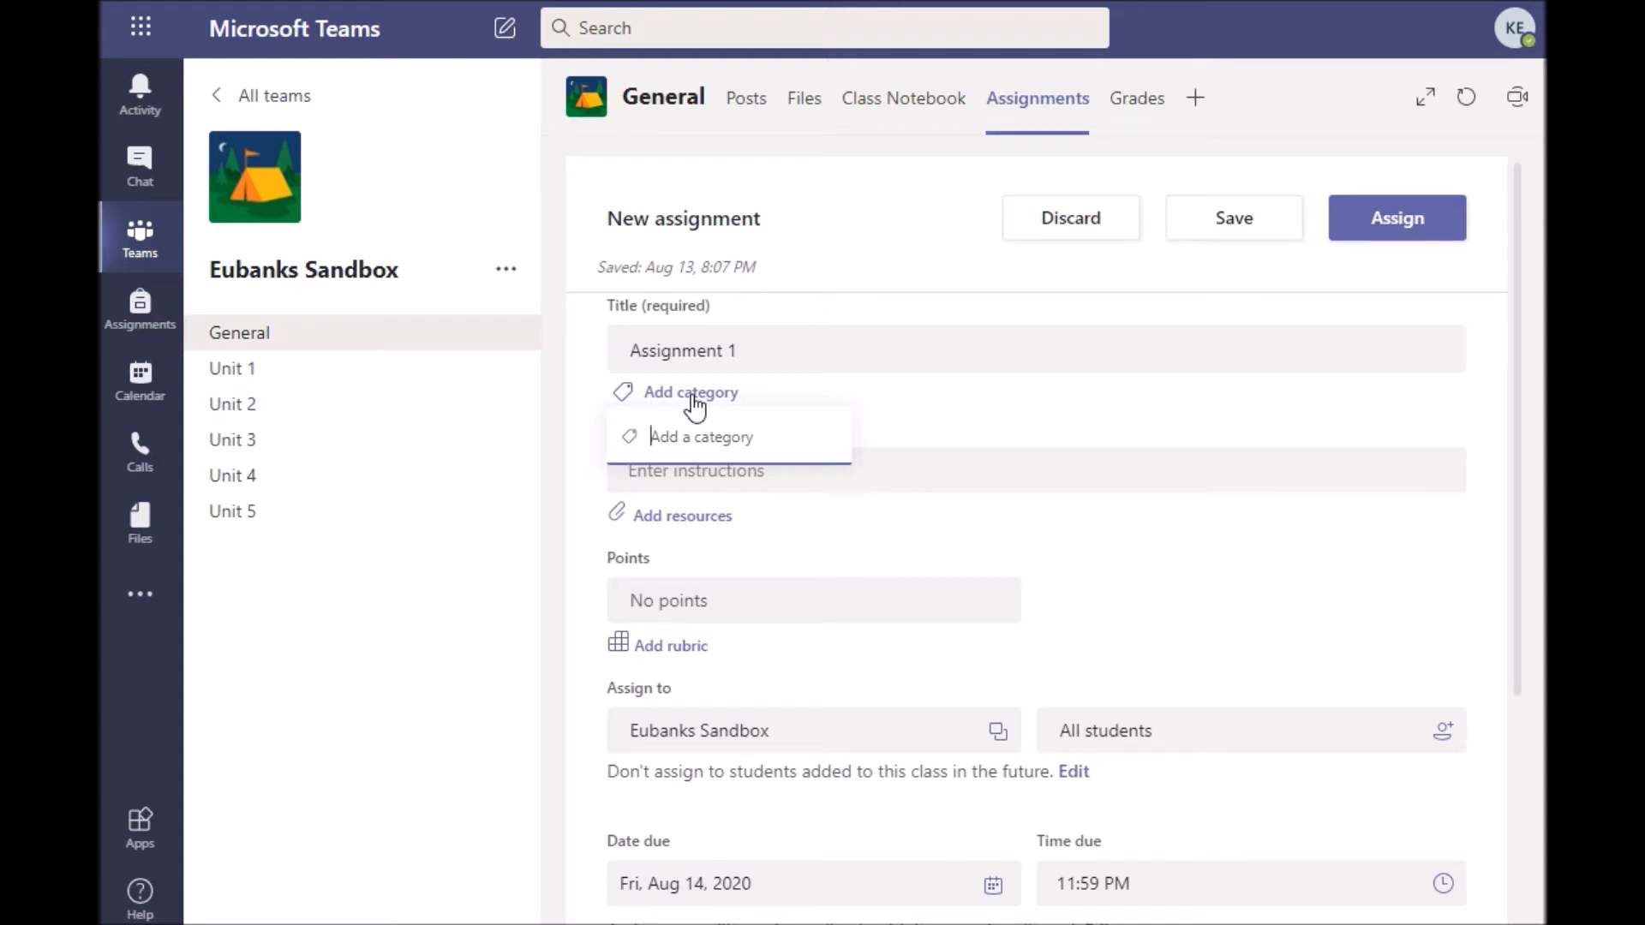
left_click(1015, 397)
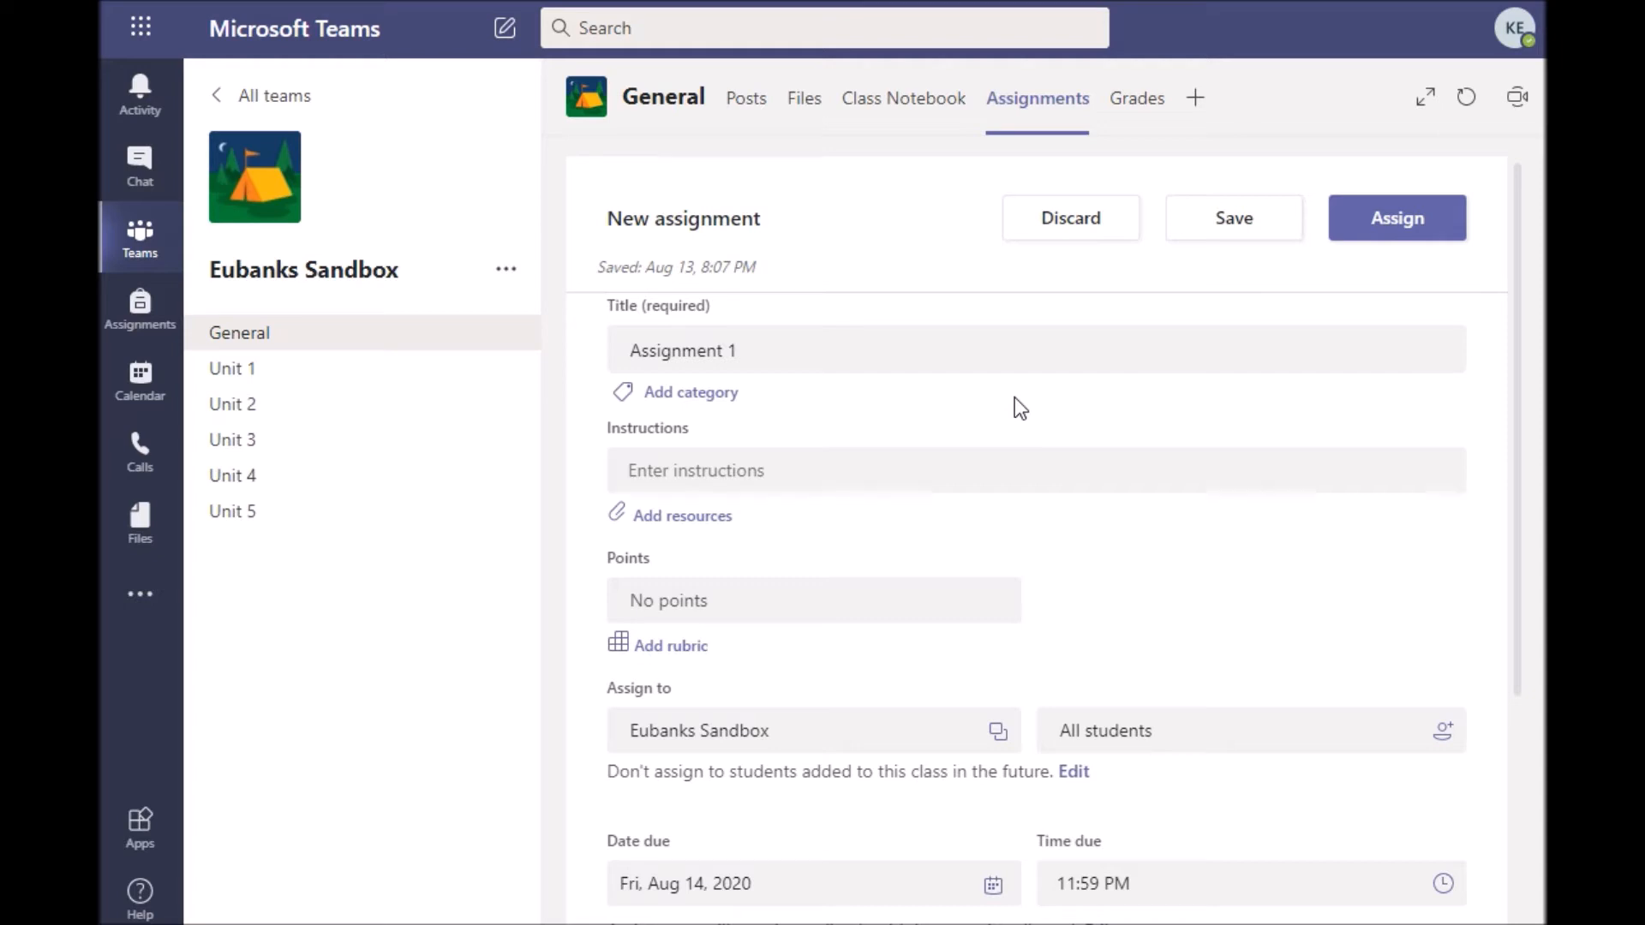
left_click(643, 473)
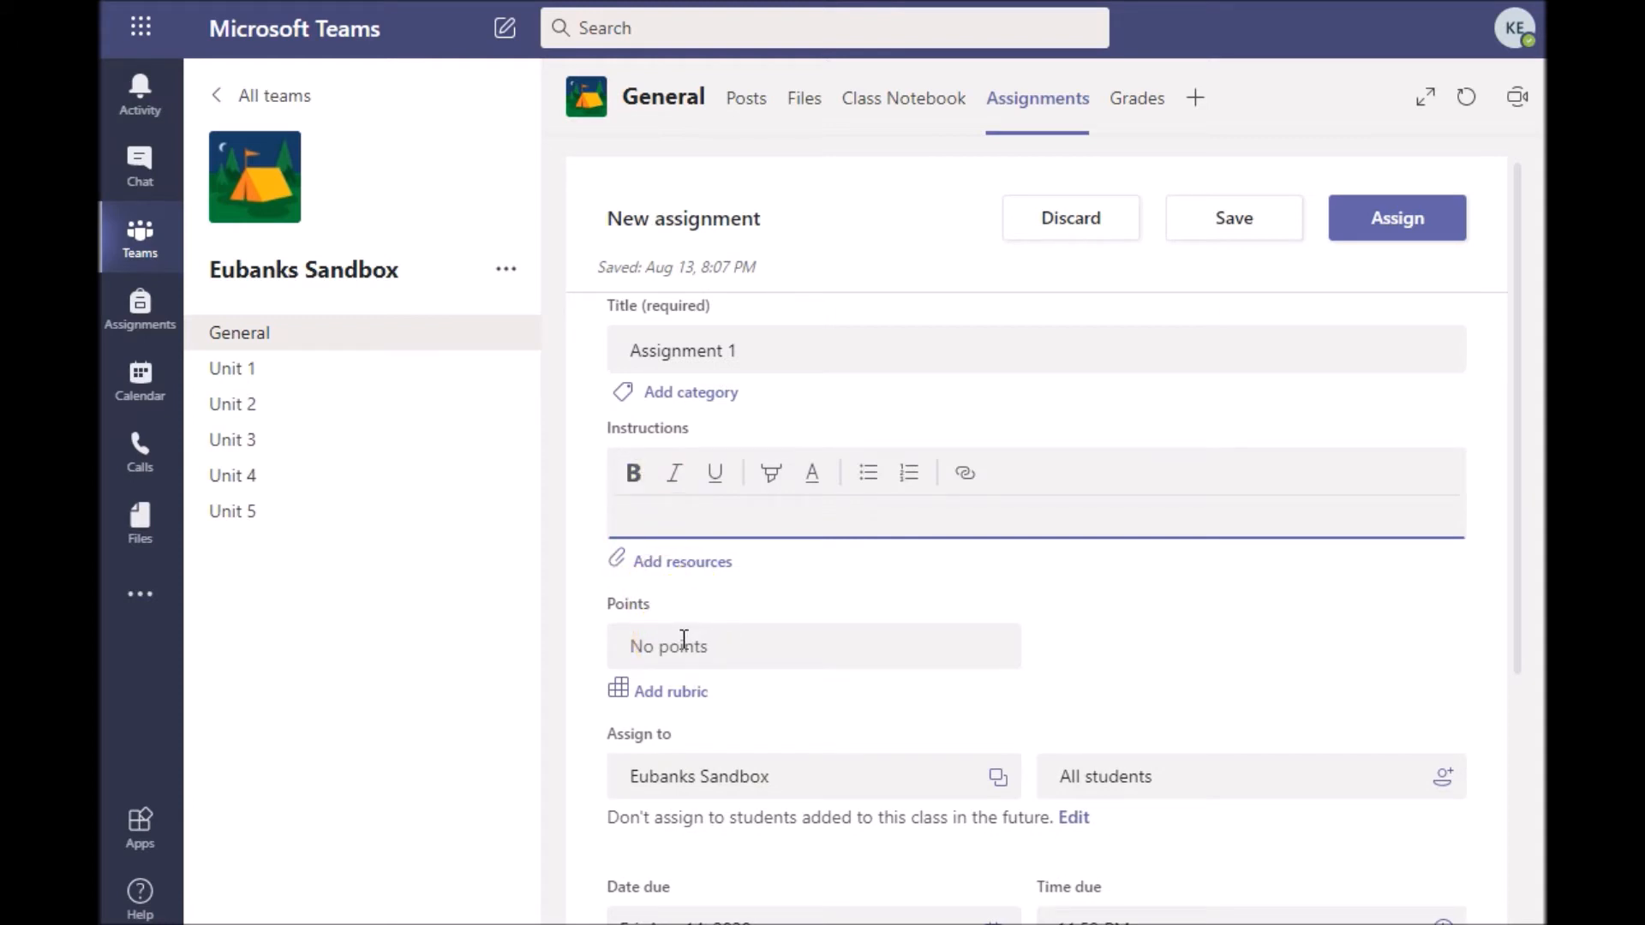
left_click(675, 476)
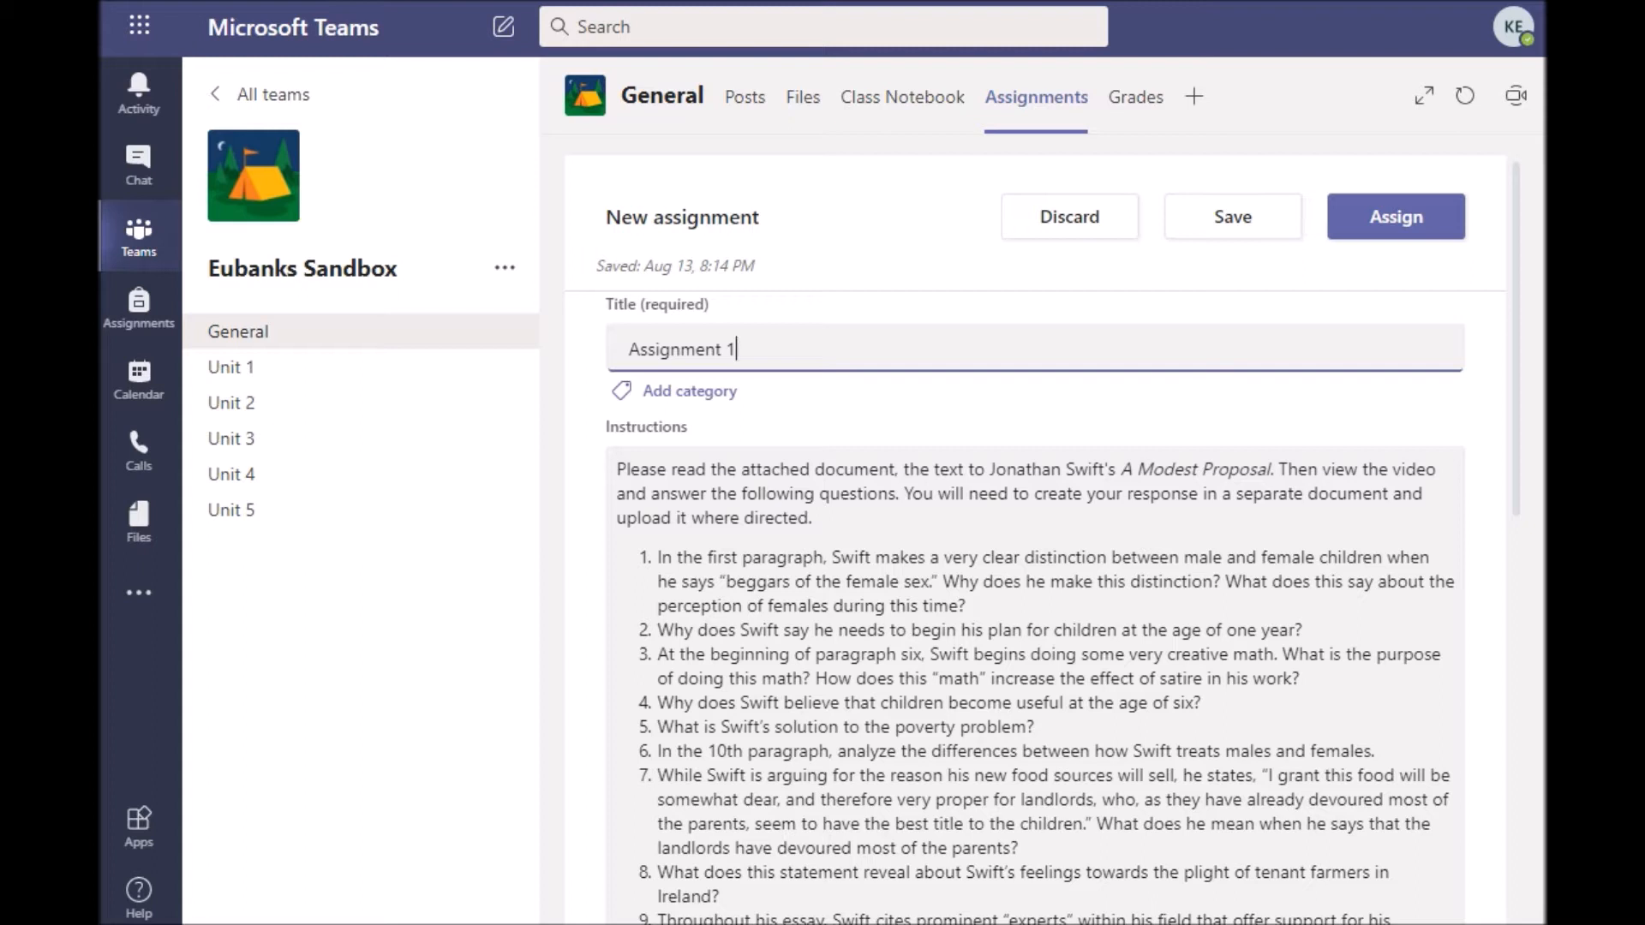
Extend the assignment title to "Assignment 1: A Modest Proposal"
type(":")
type("A Modest Proposal")
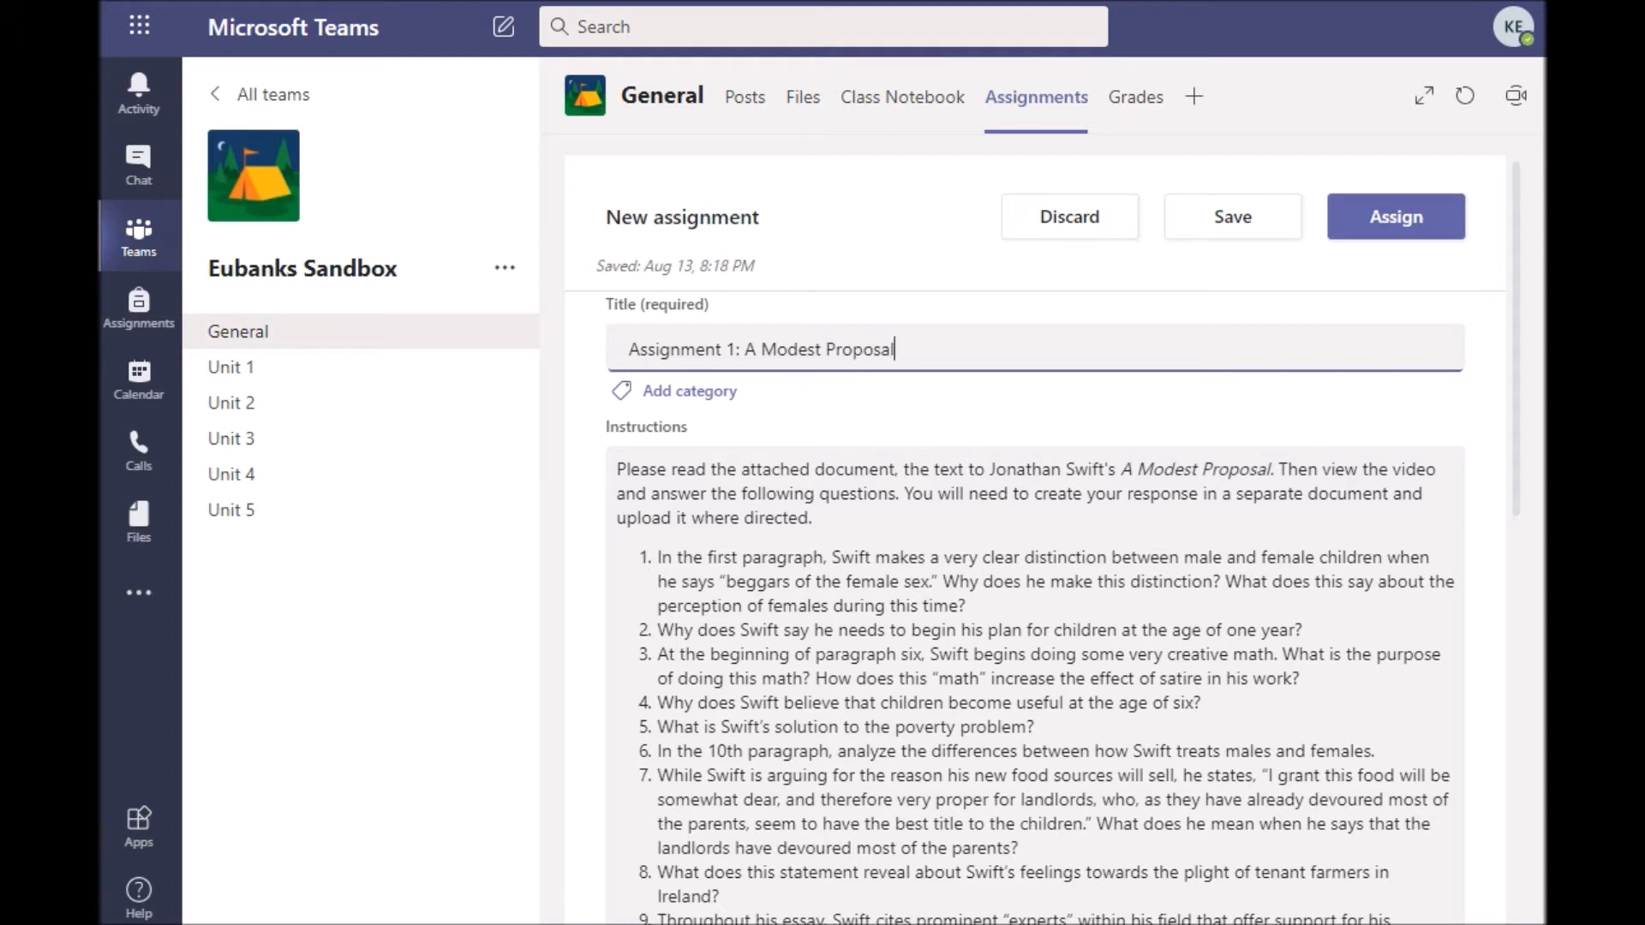
Below question 10 in the instructions, add the unnumbered line "Here is the video:" followed by a new line
left_click(747, 556)
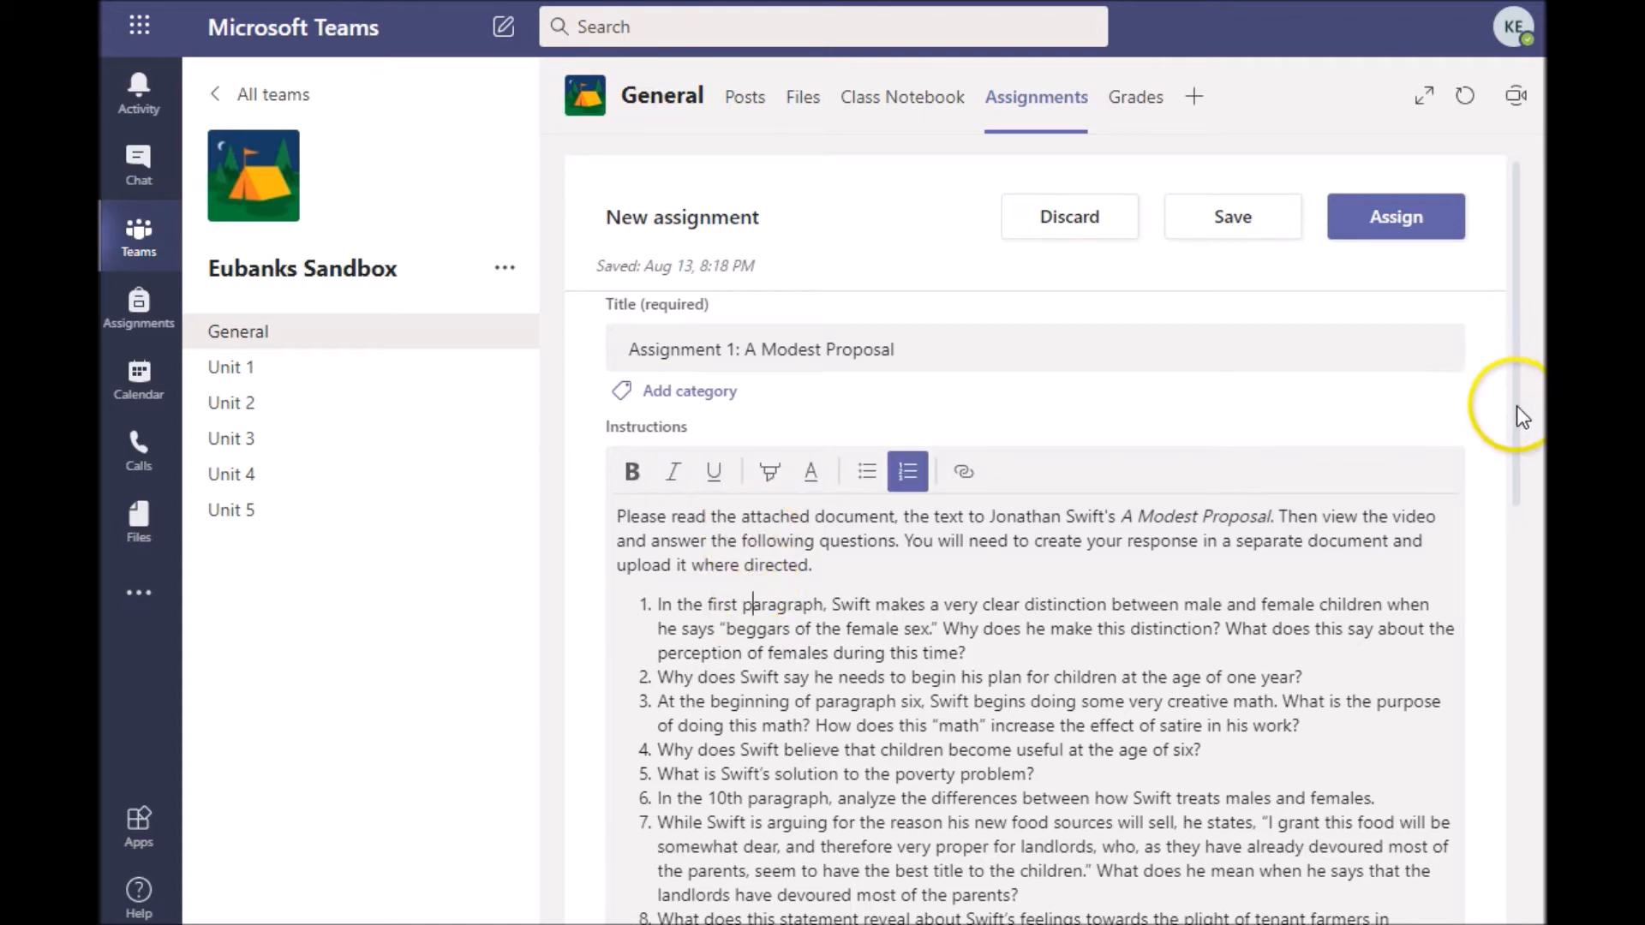
left_click_drag(1518, 408, 1504, 501)
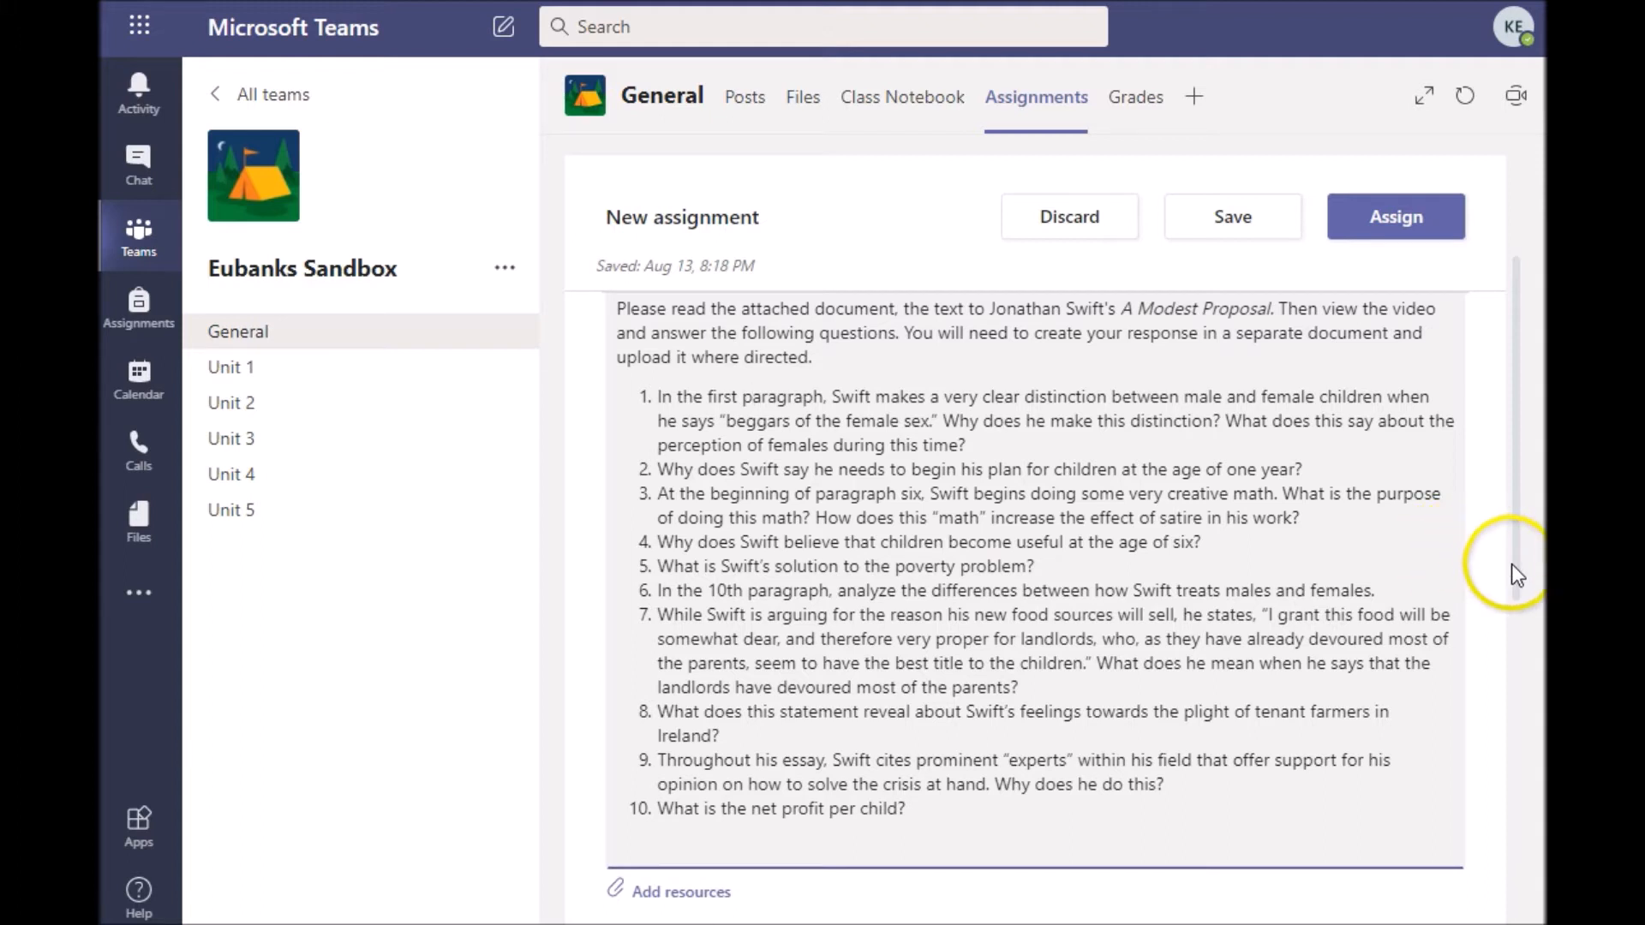
mouse_move(1516, 567)
left_mouse_down()
mouse_move(1518, 611)
mouse_move(1516, 585)
left_mouse_up()
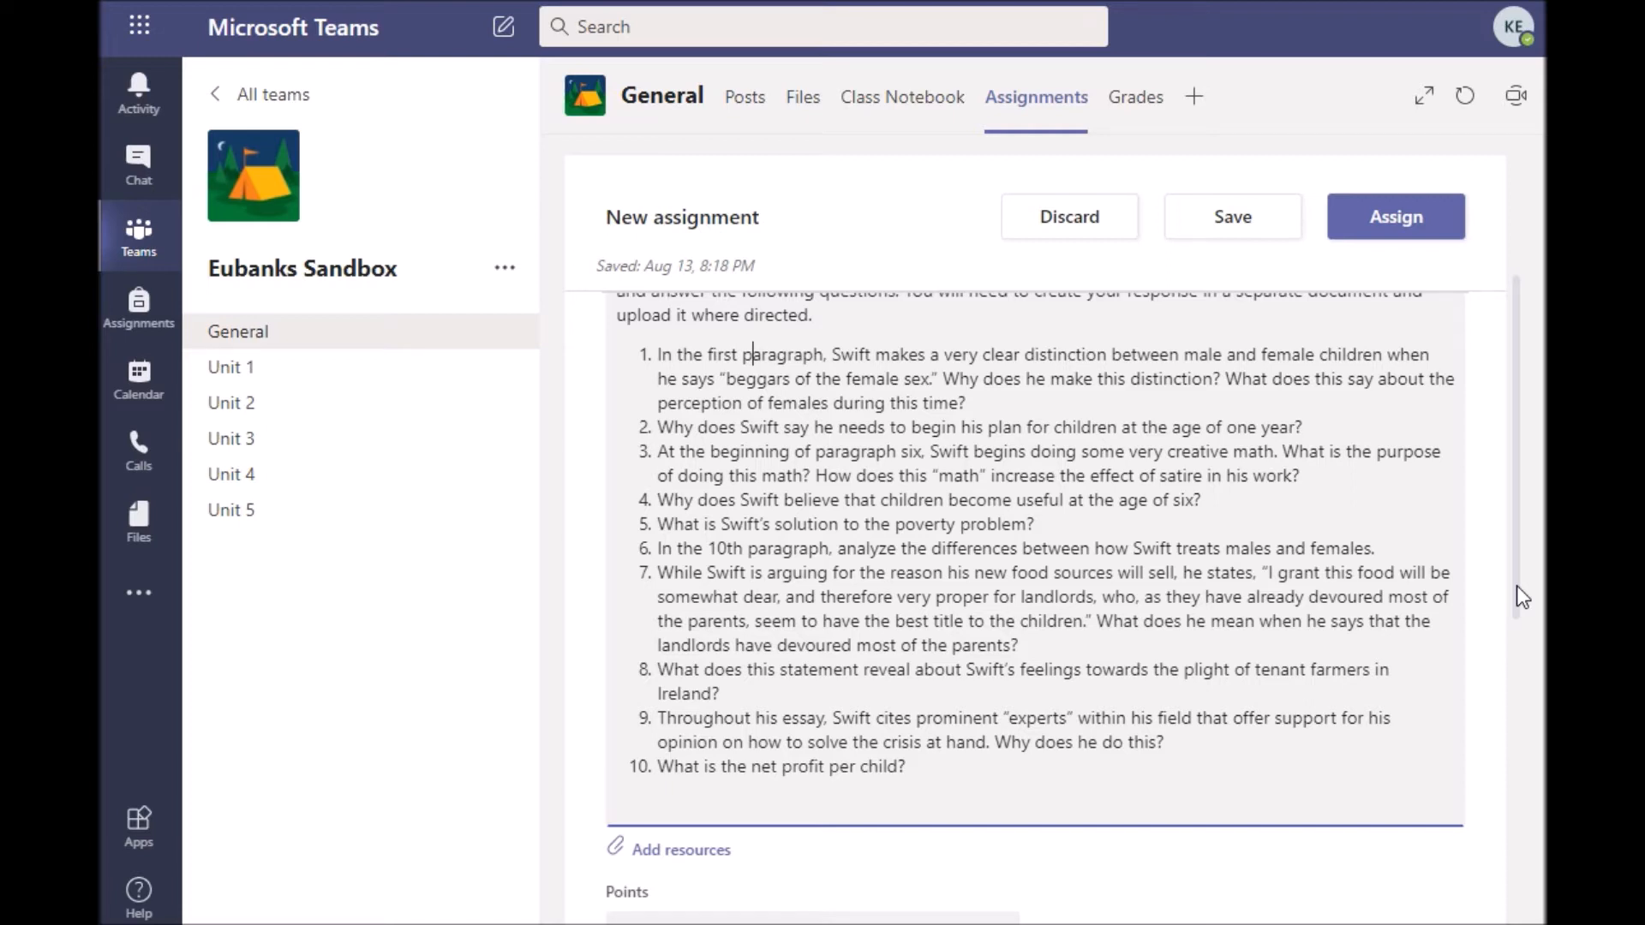
left_click_drag(1517, 584, 1514, 660)
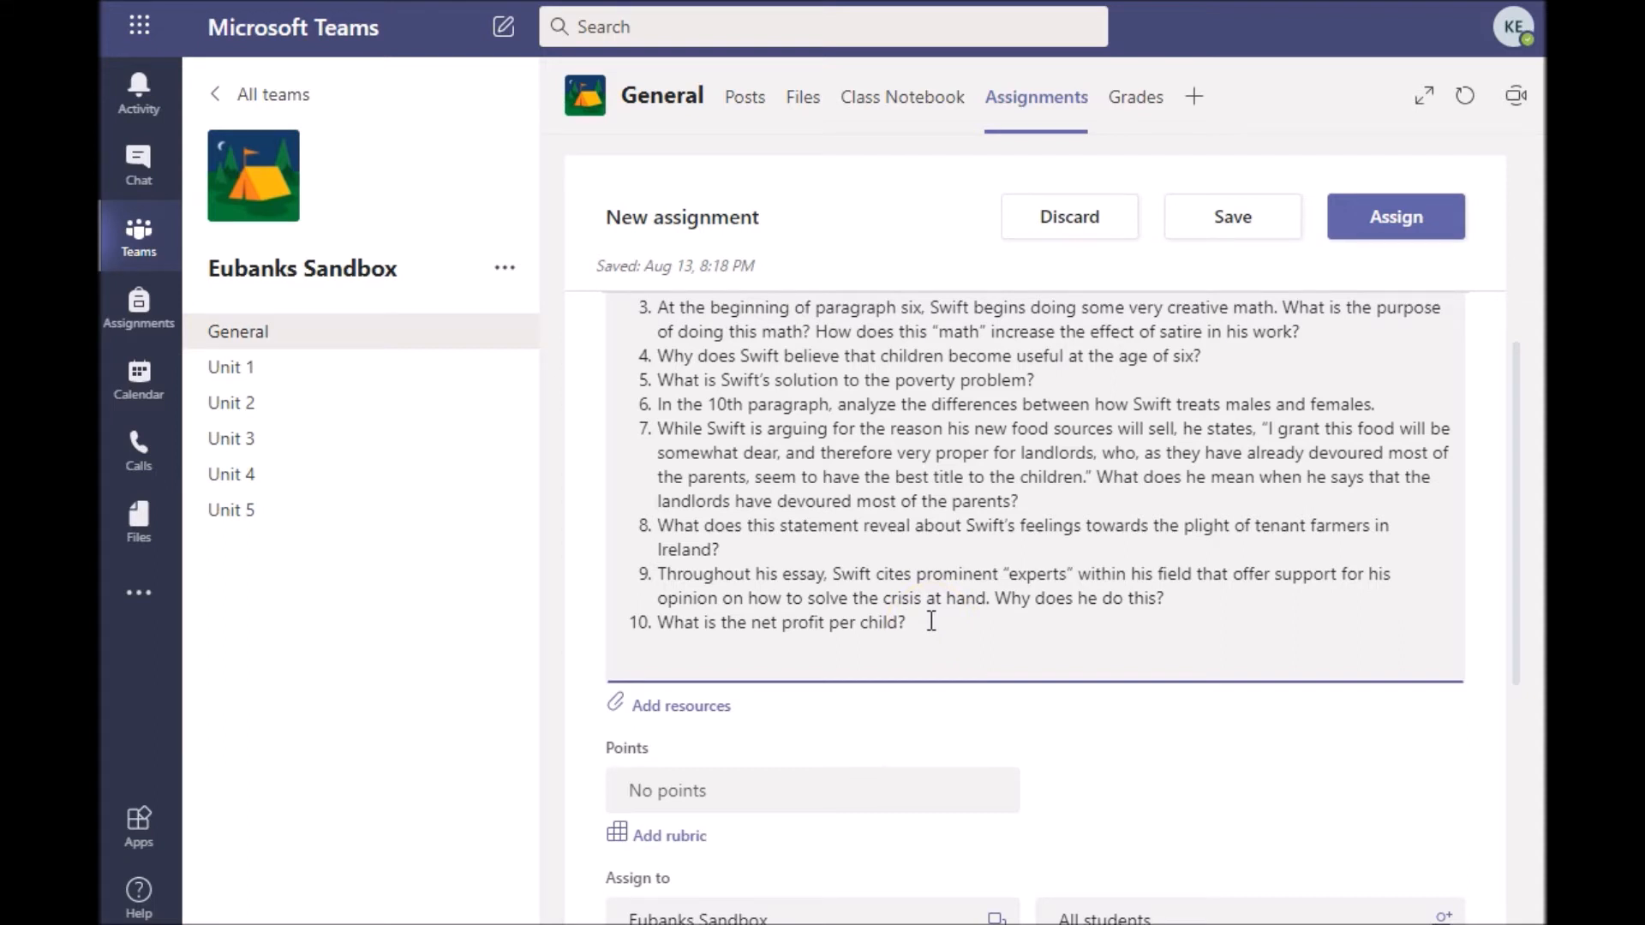
key("Return")
key("Return")
key("Return")
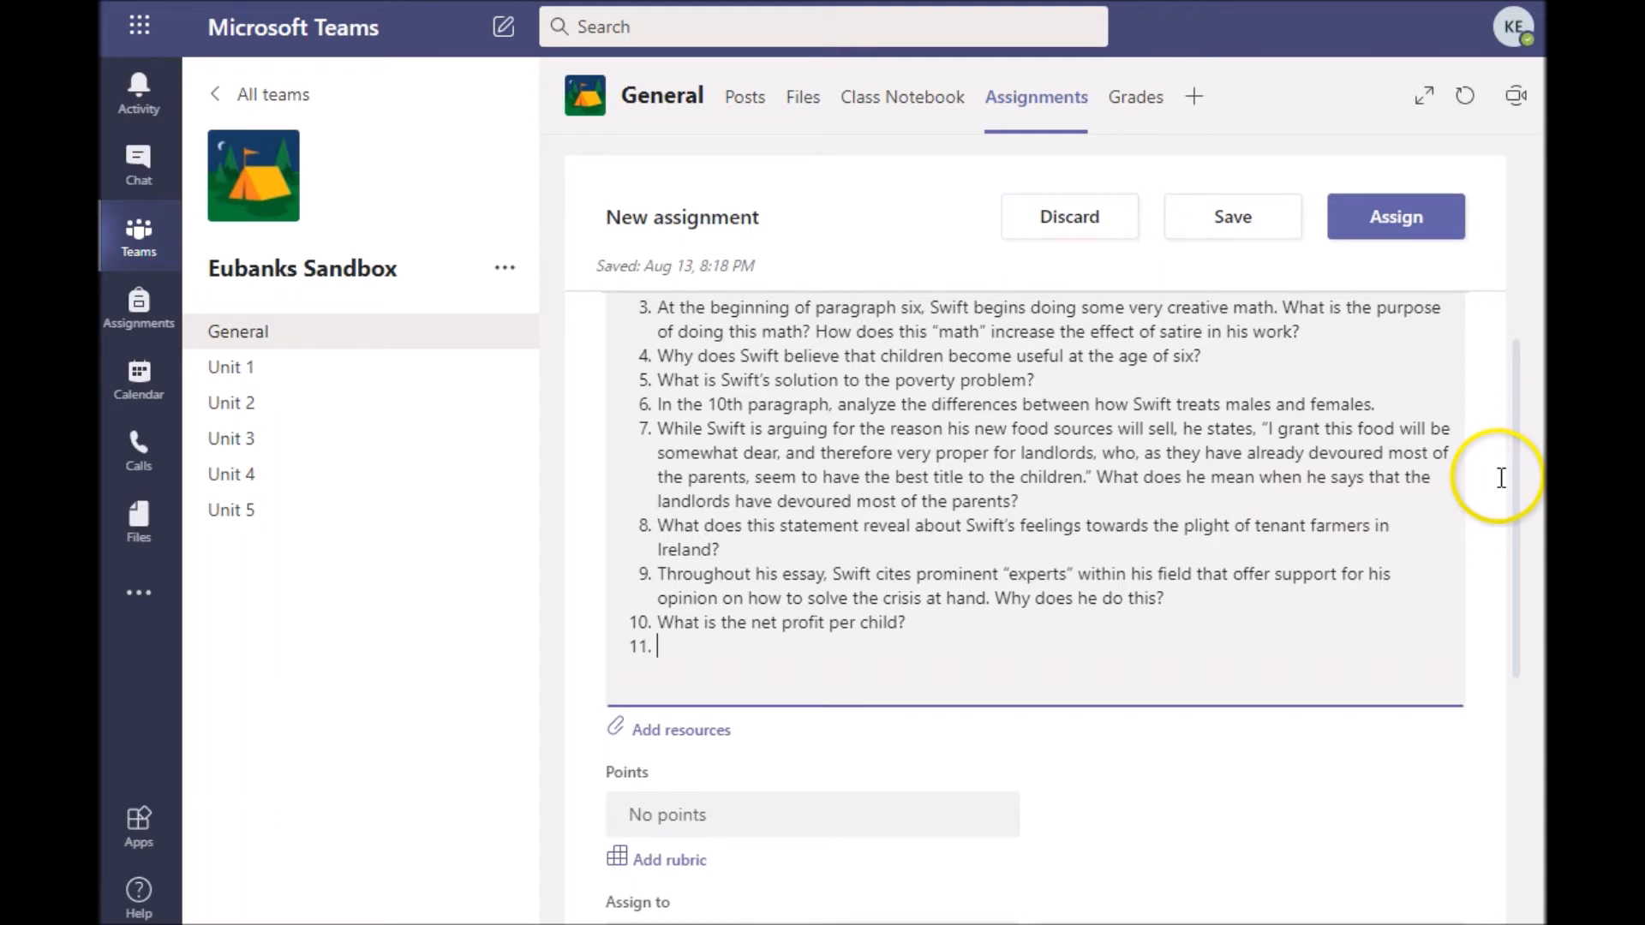
key("Return")
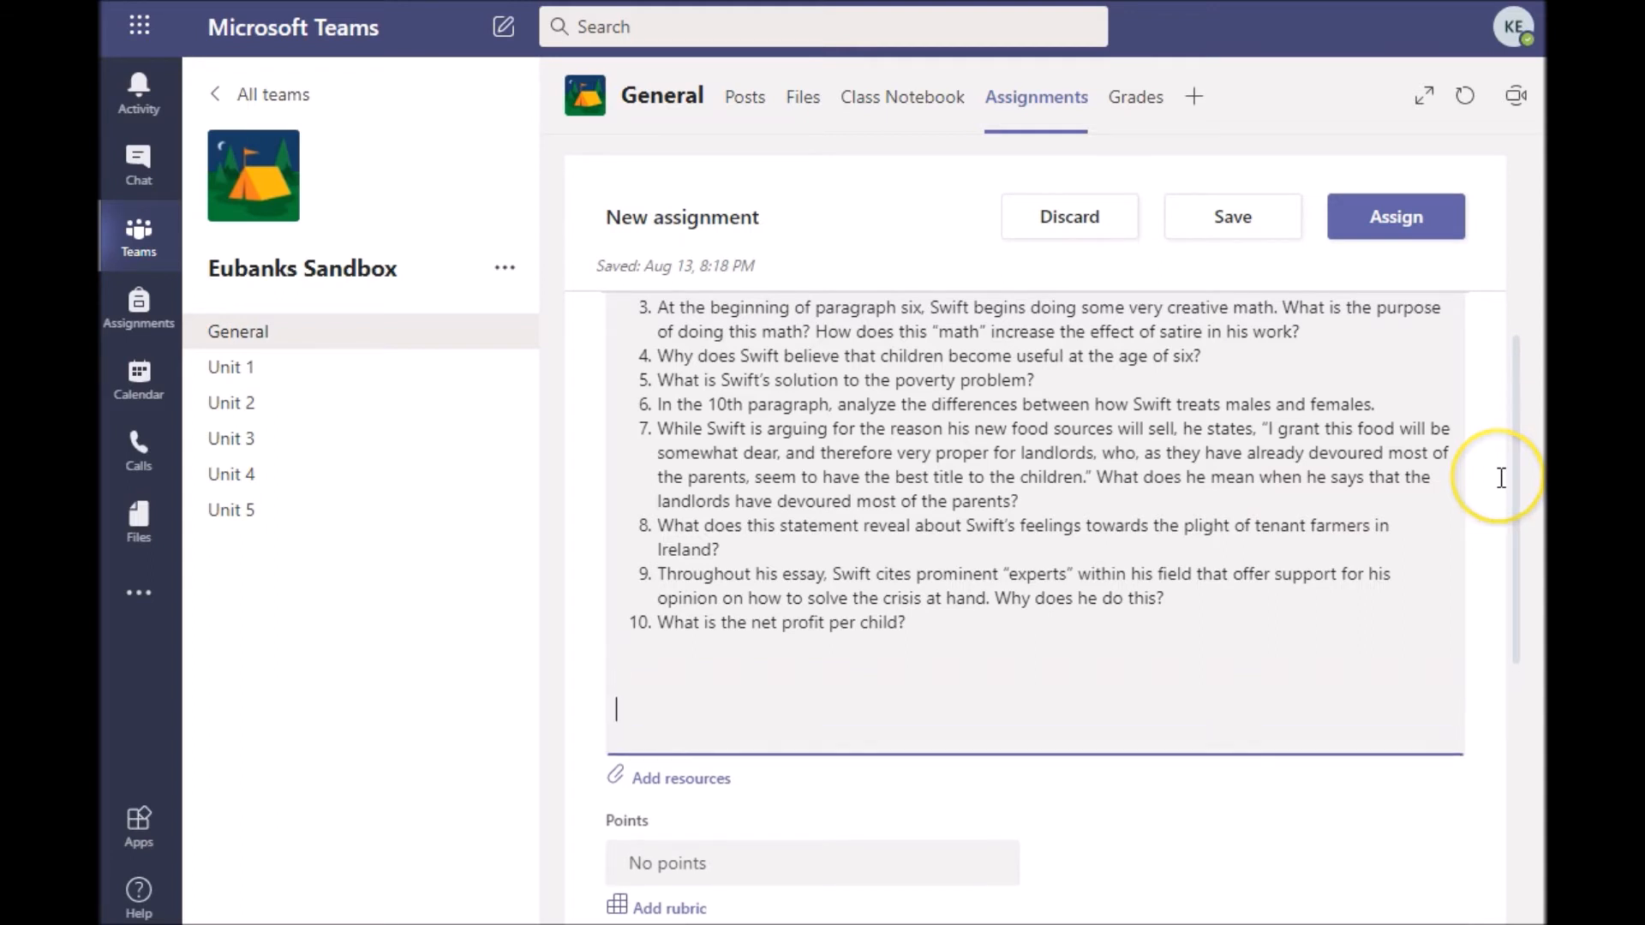
type("H")
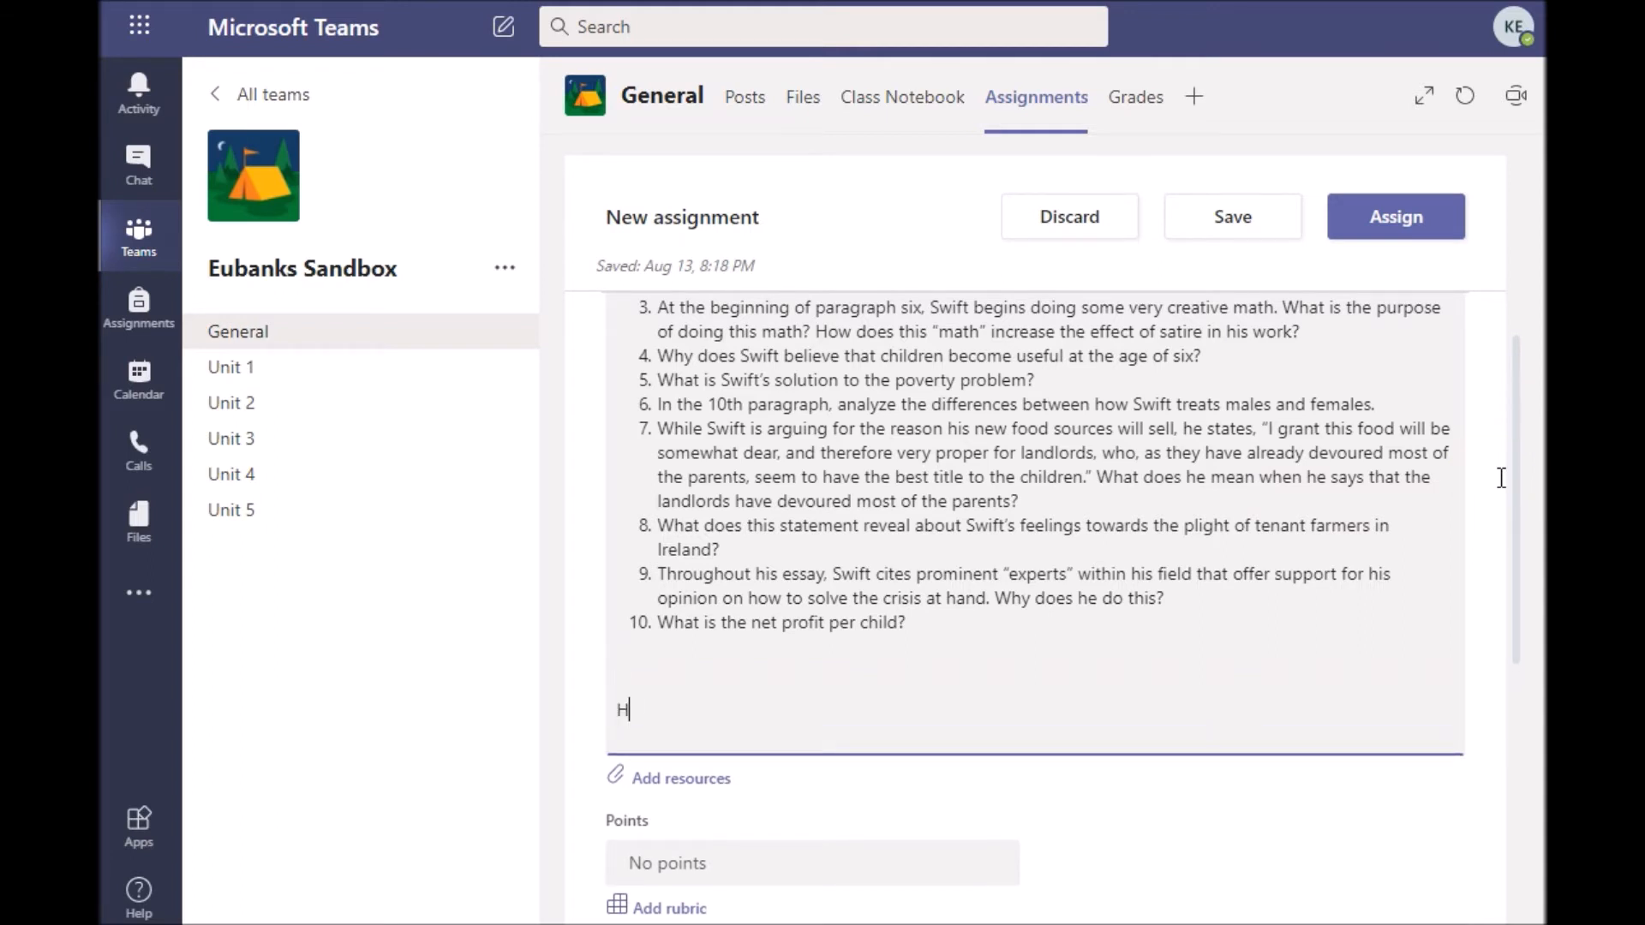
type("ere is the video:")
key("Return")
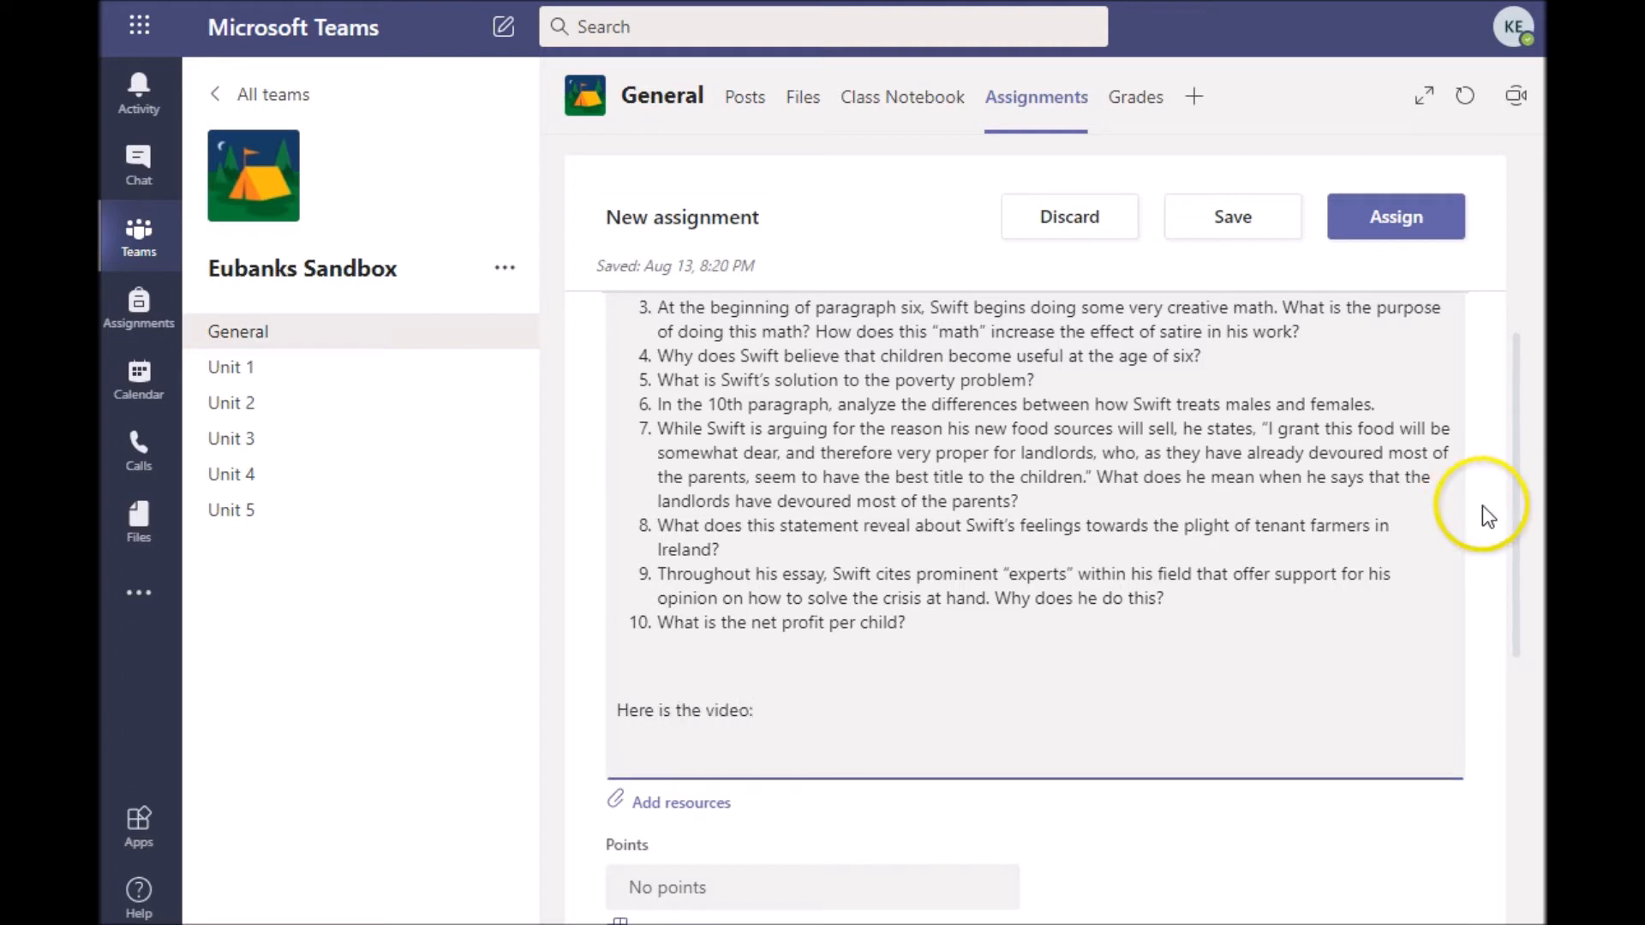
left_click_drag(1518, 500, 1498, 379)
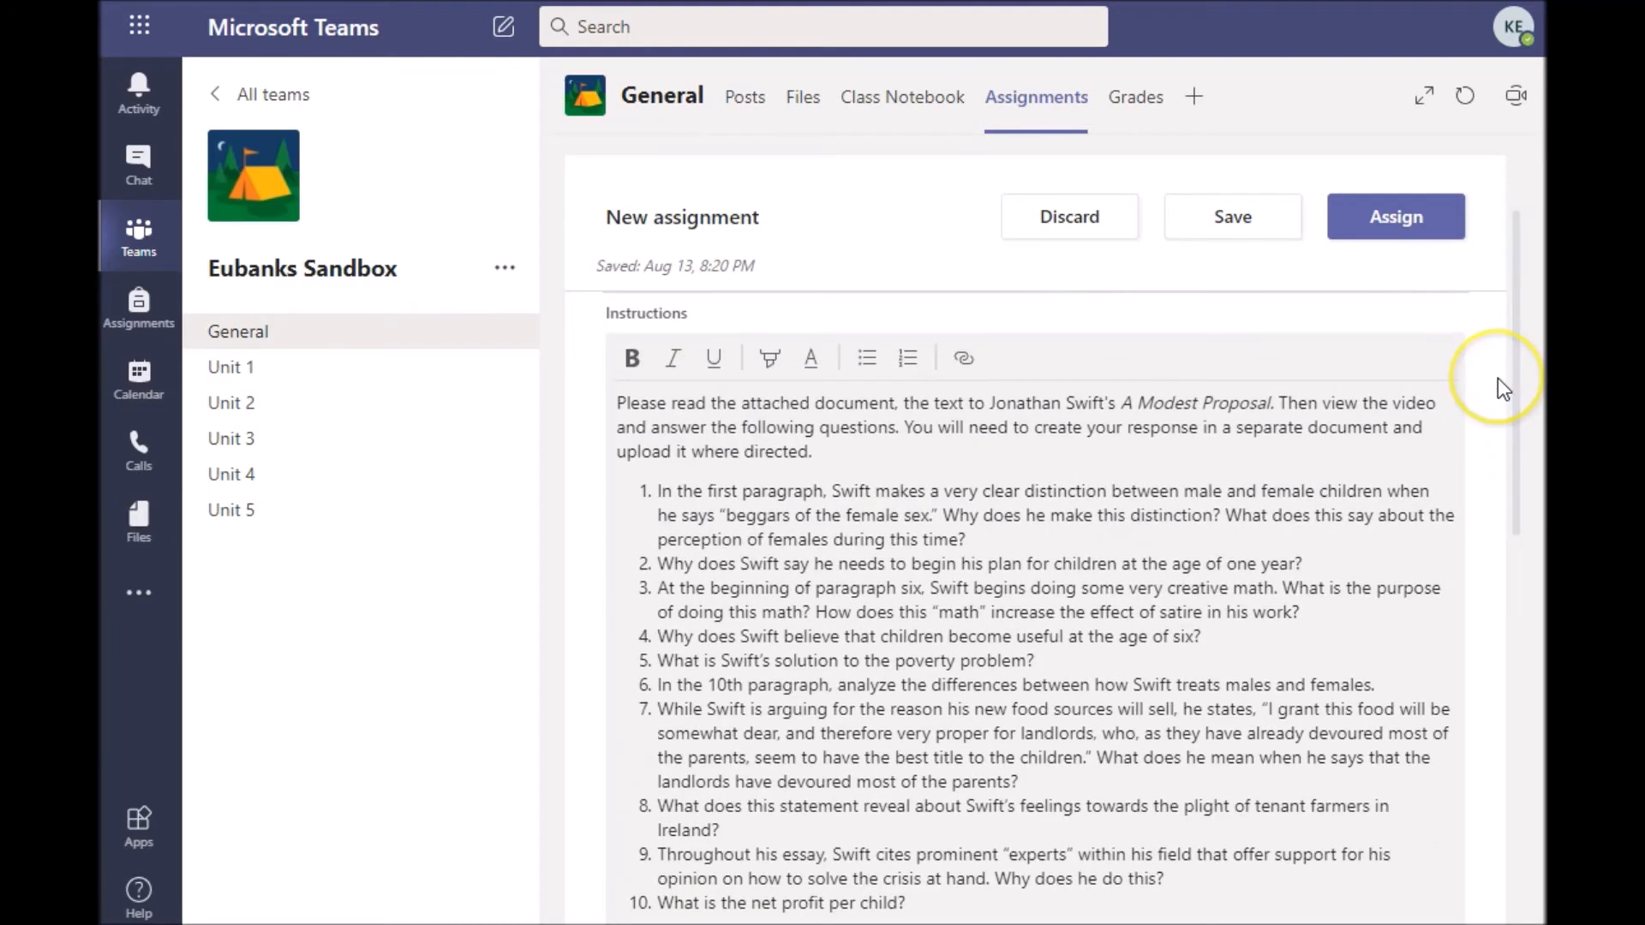
left_click(964, 359)
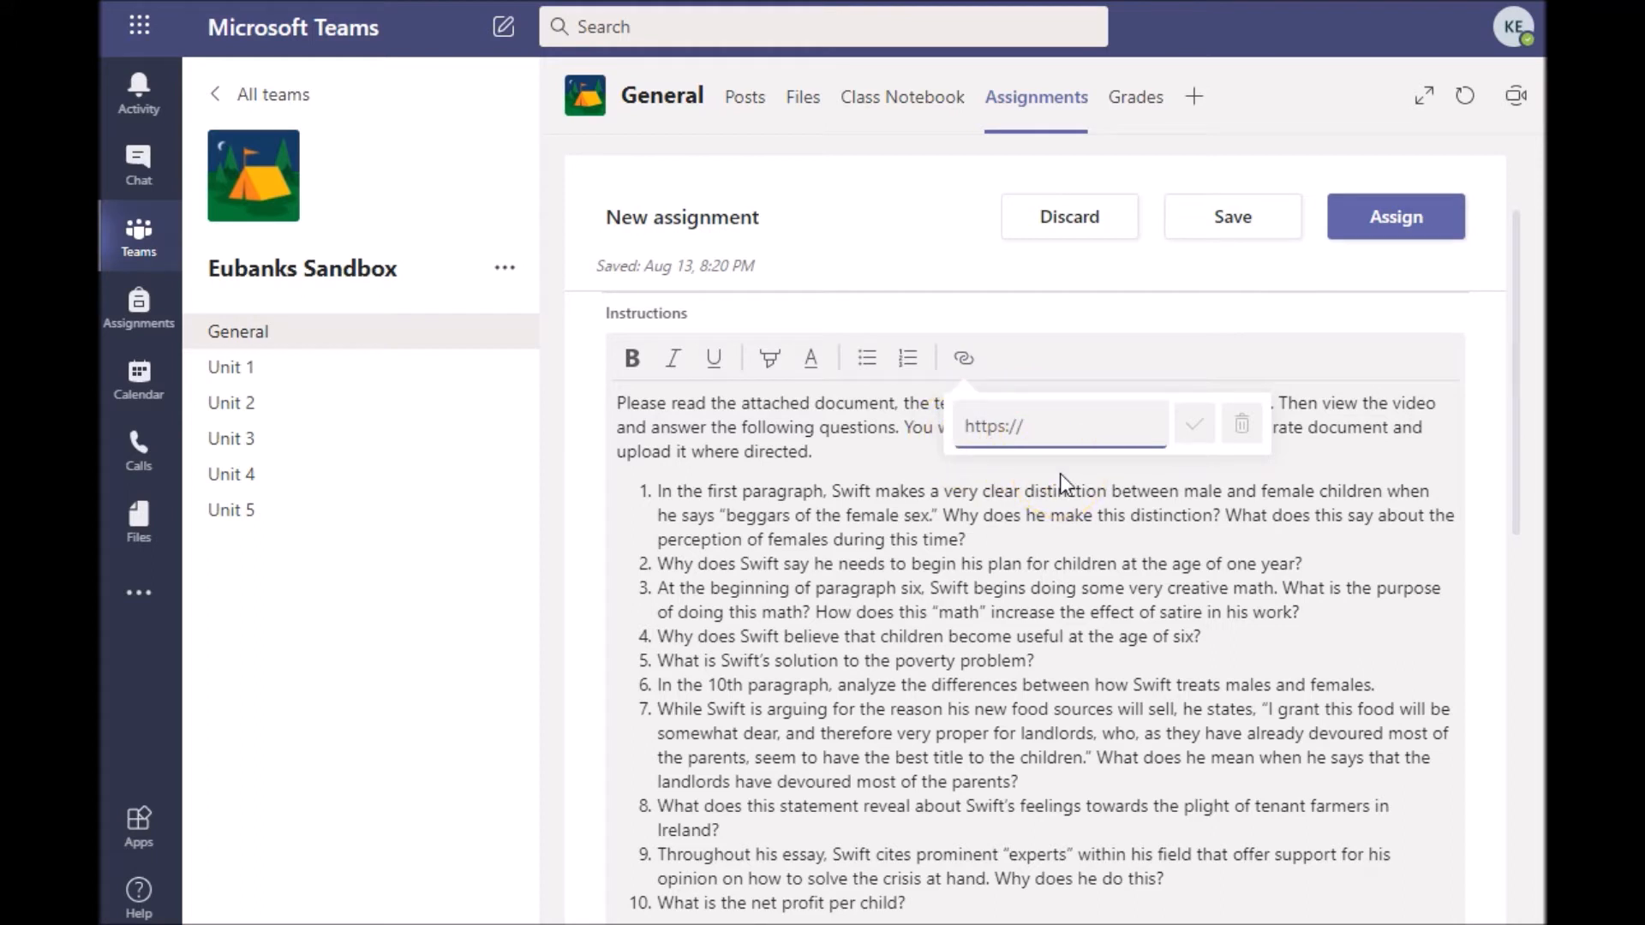
type("https://youtu.be/DROt1Be_afU")
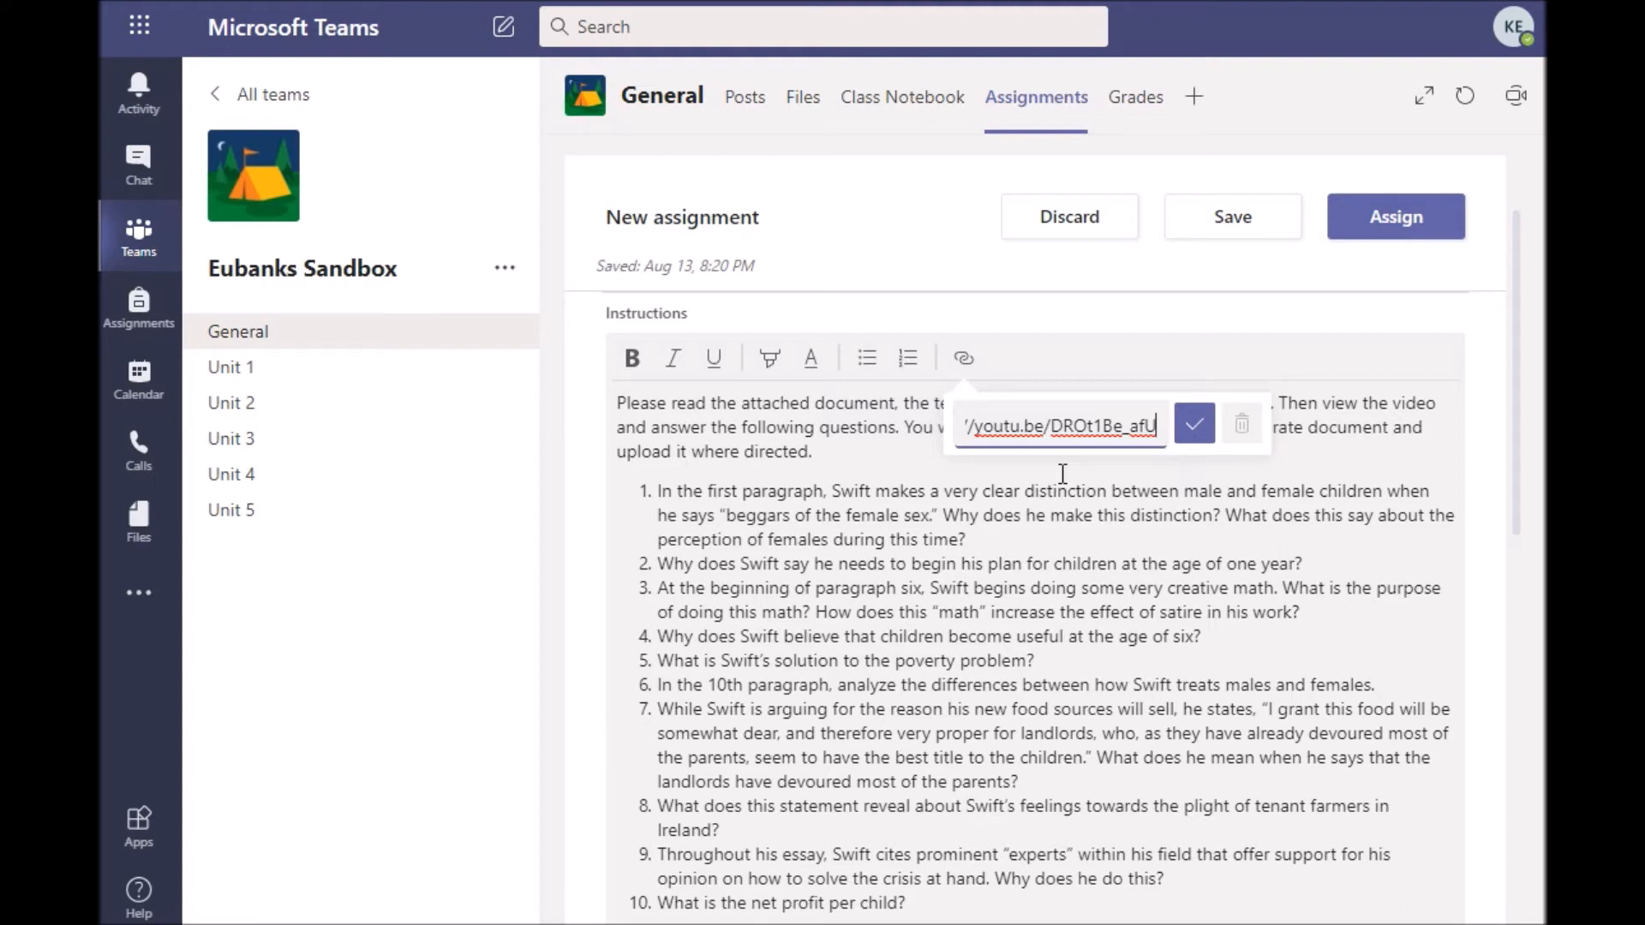
left_click(1191, 426)
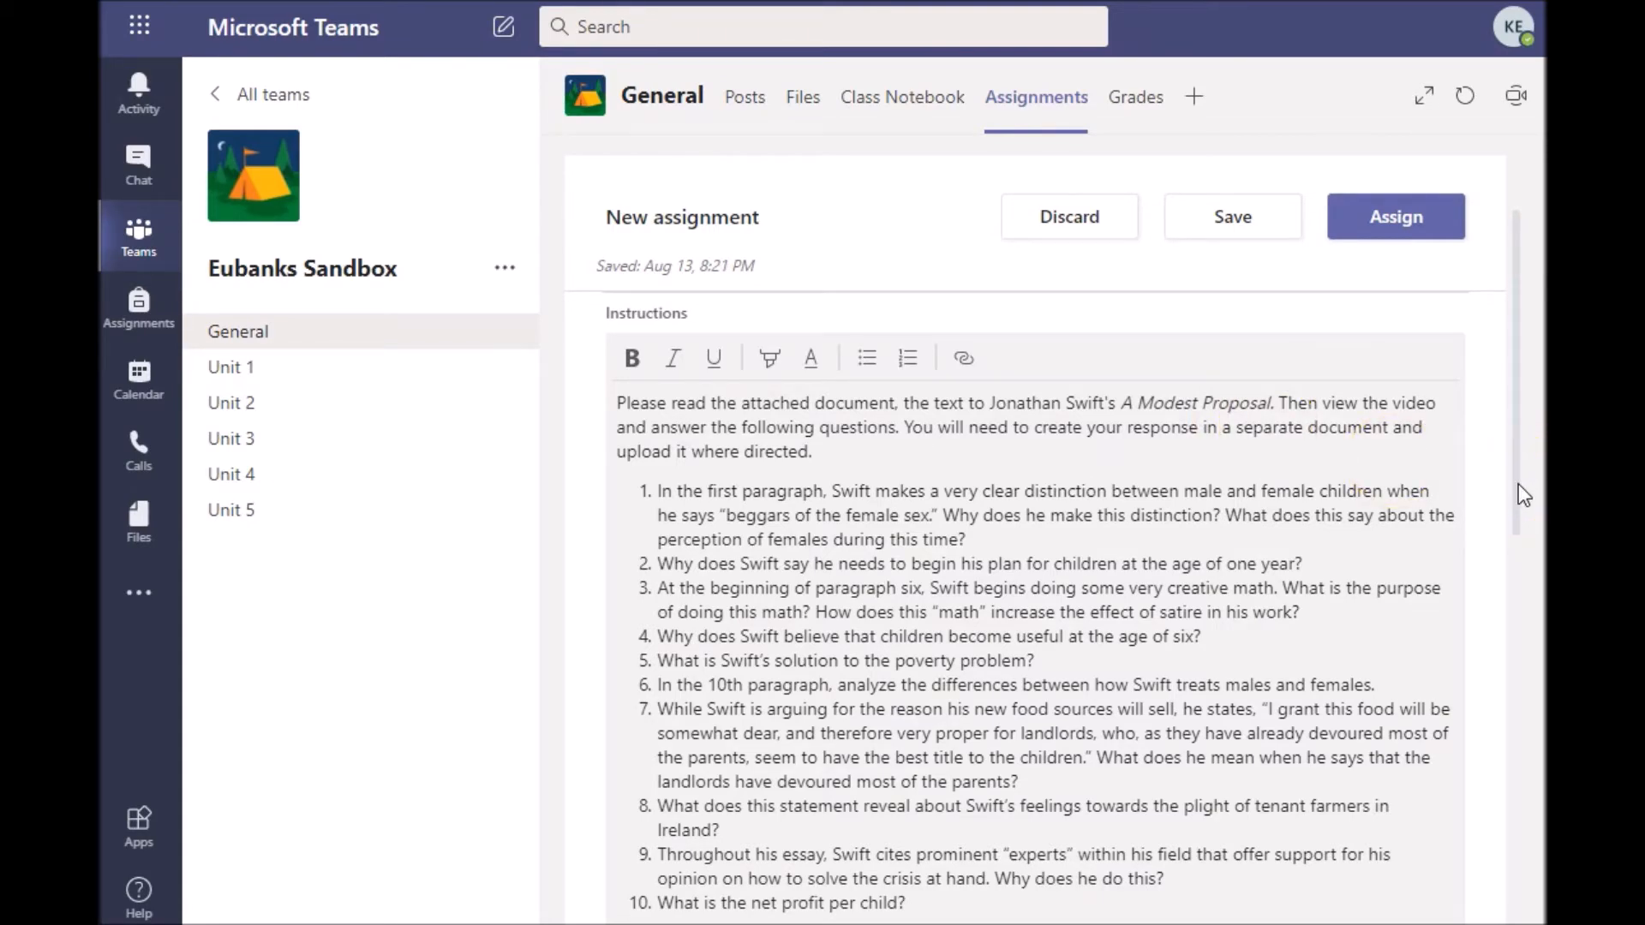
left_click_drag(1518, 485, 1483, 720)
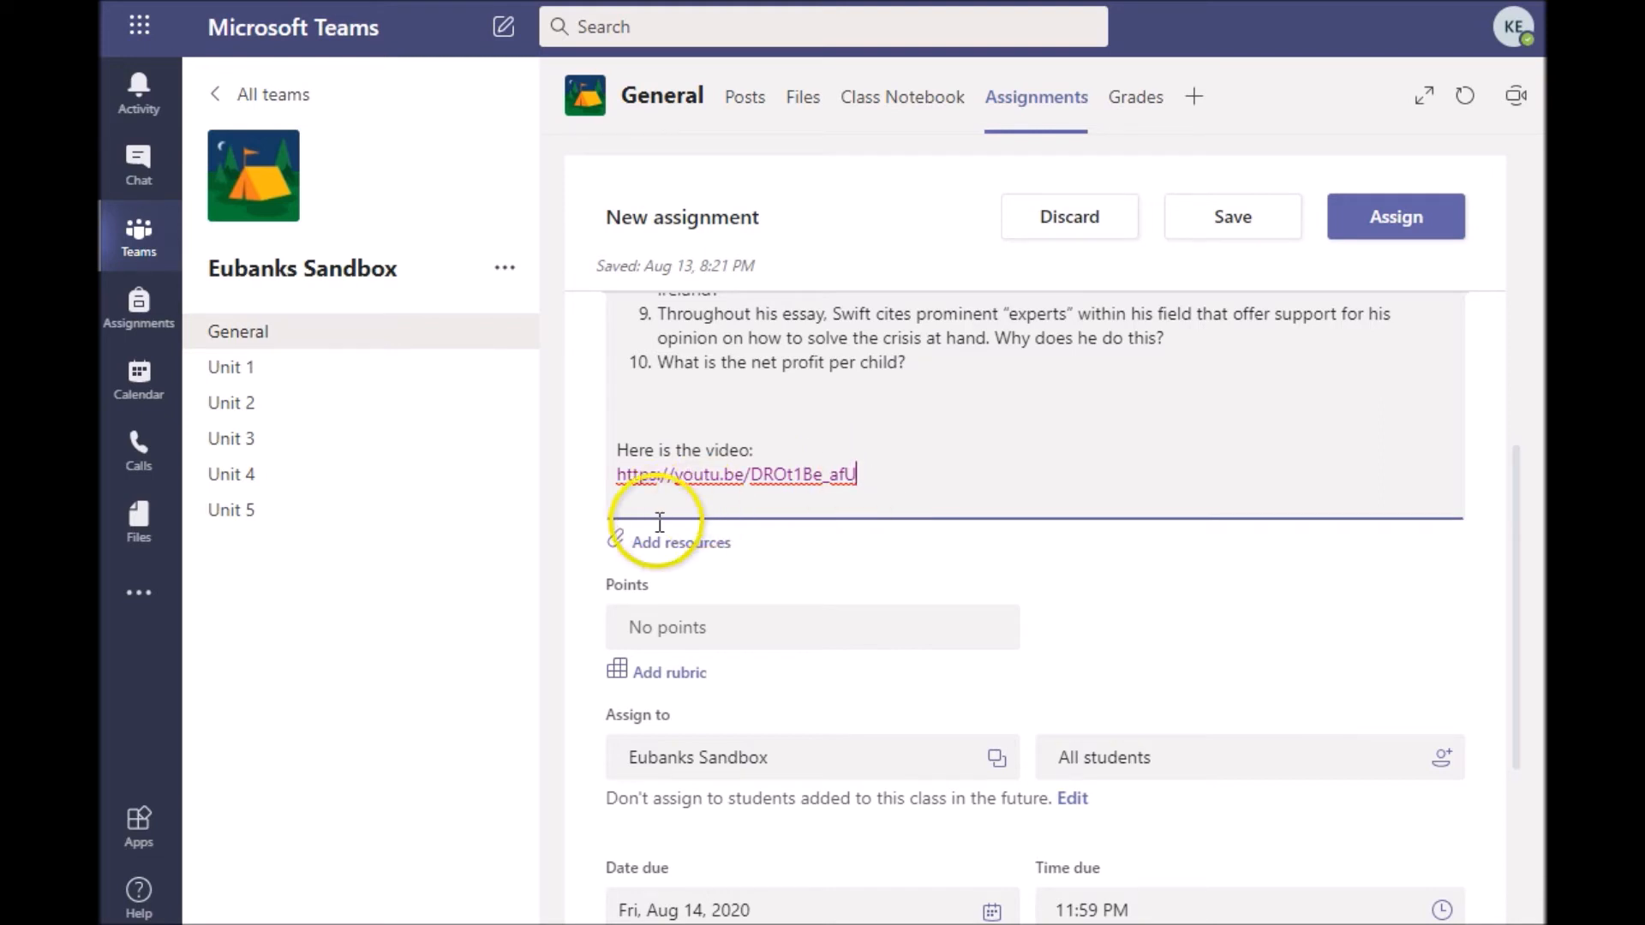
Attach the file "A Modest Proposal Assignment" from the computer's Desktop folder as a resource for the assignment
left_click(690, 559)
scroll(691, 556, "down", 1)
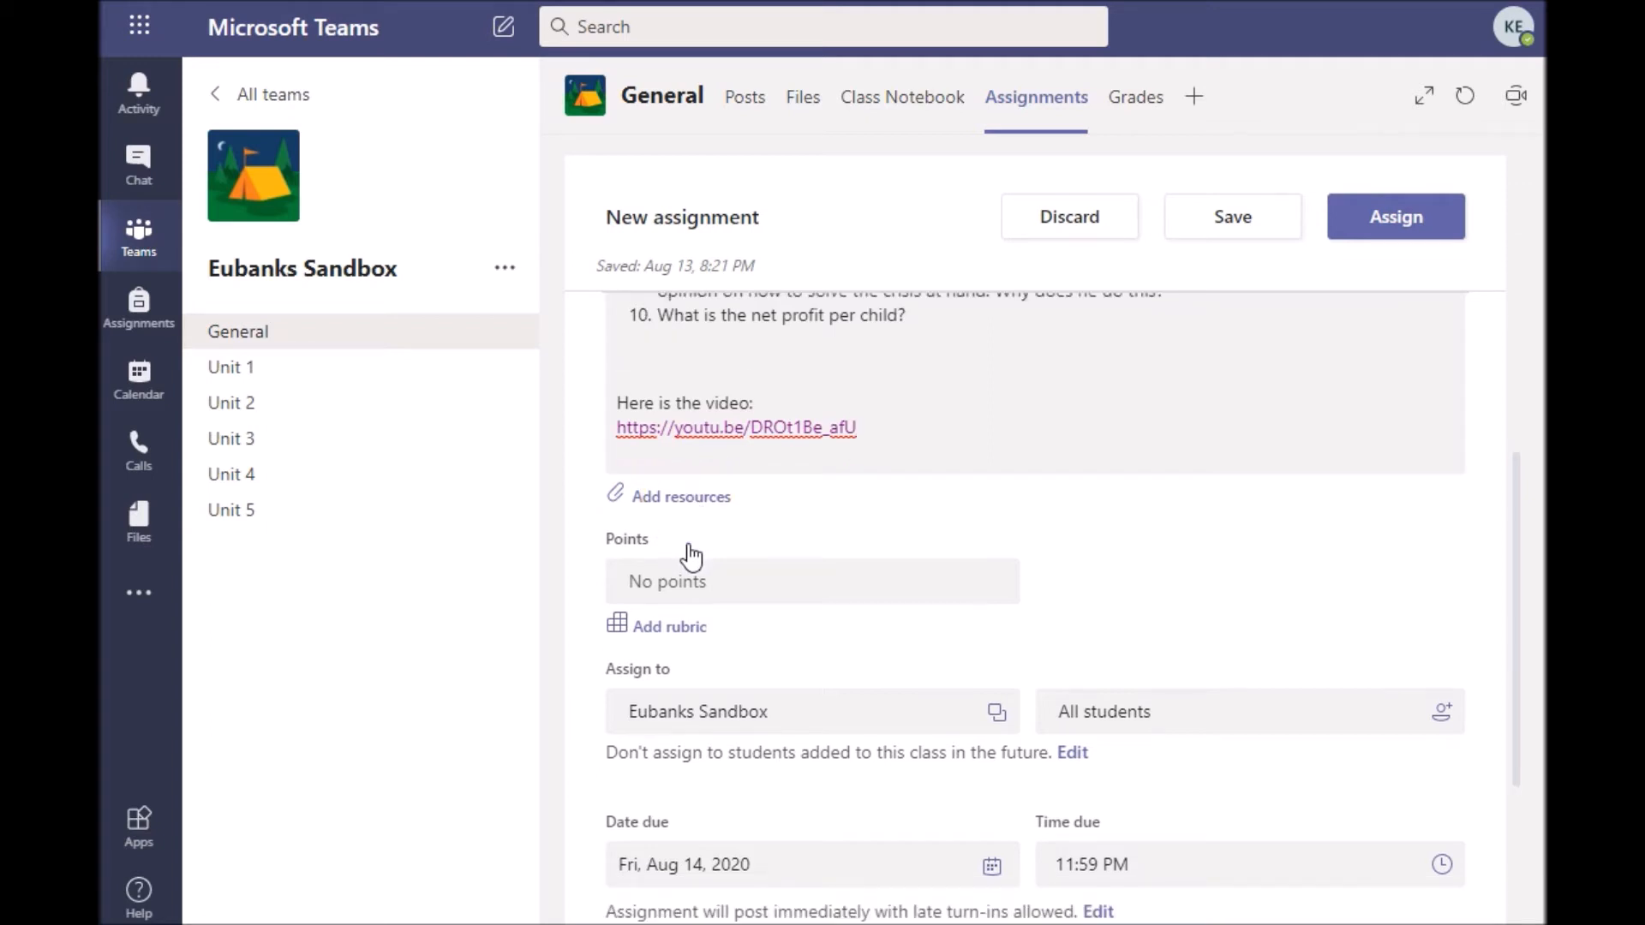
left_click(704, 504)
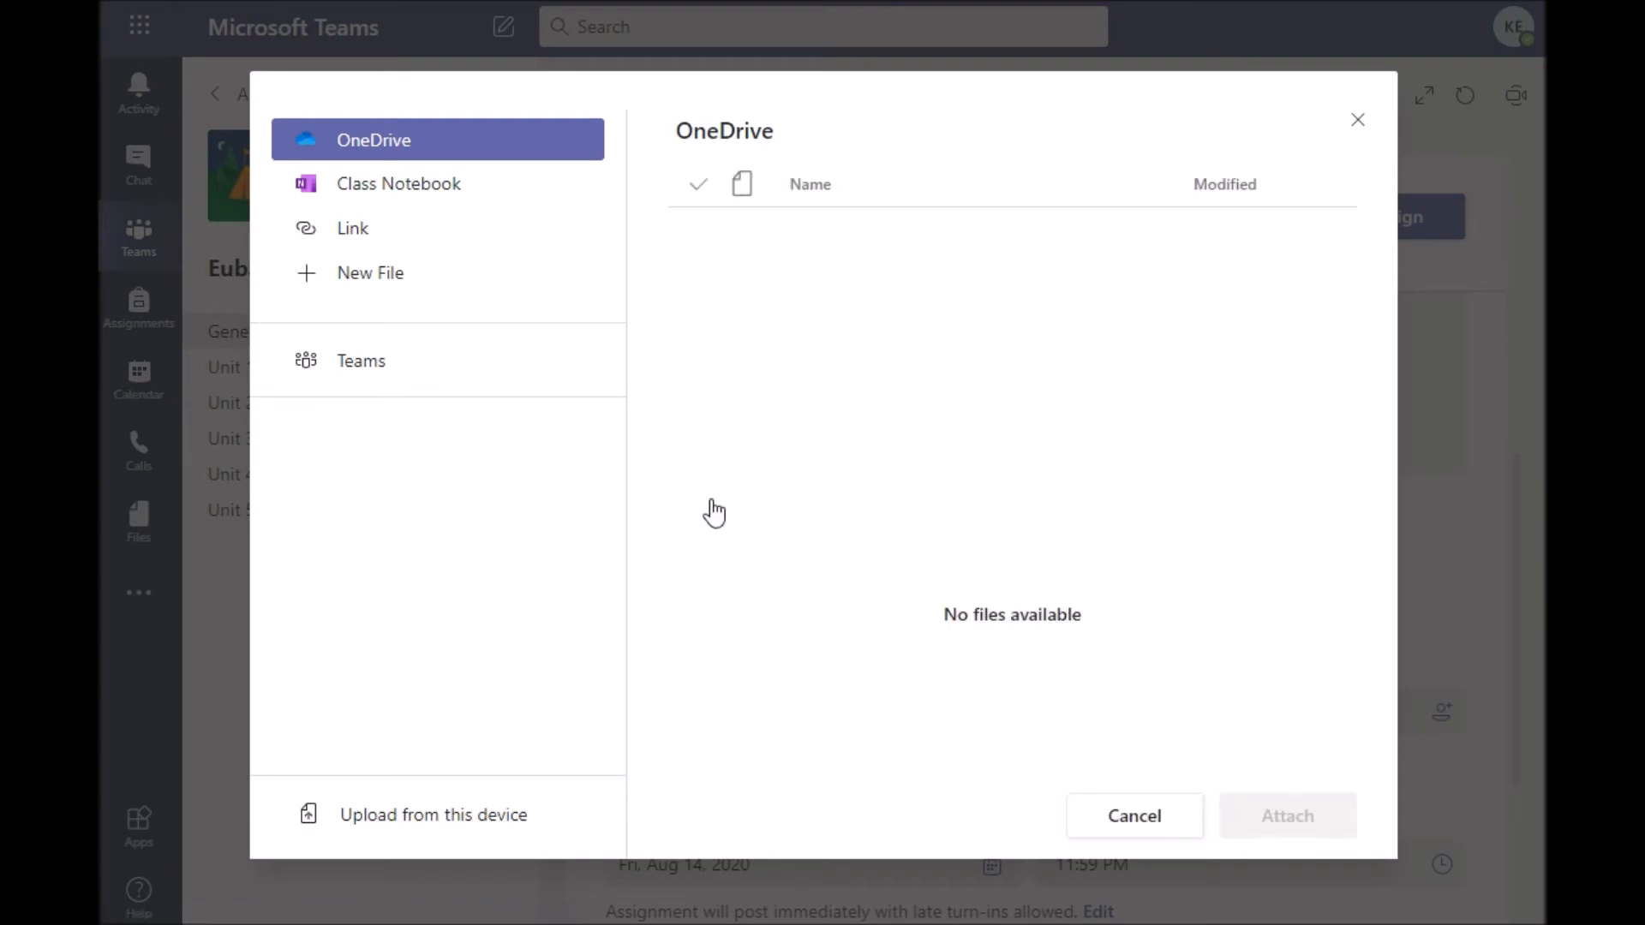
left_click(411, 832)
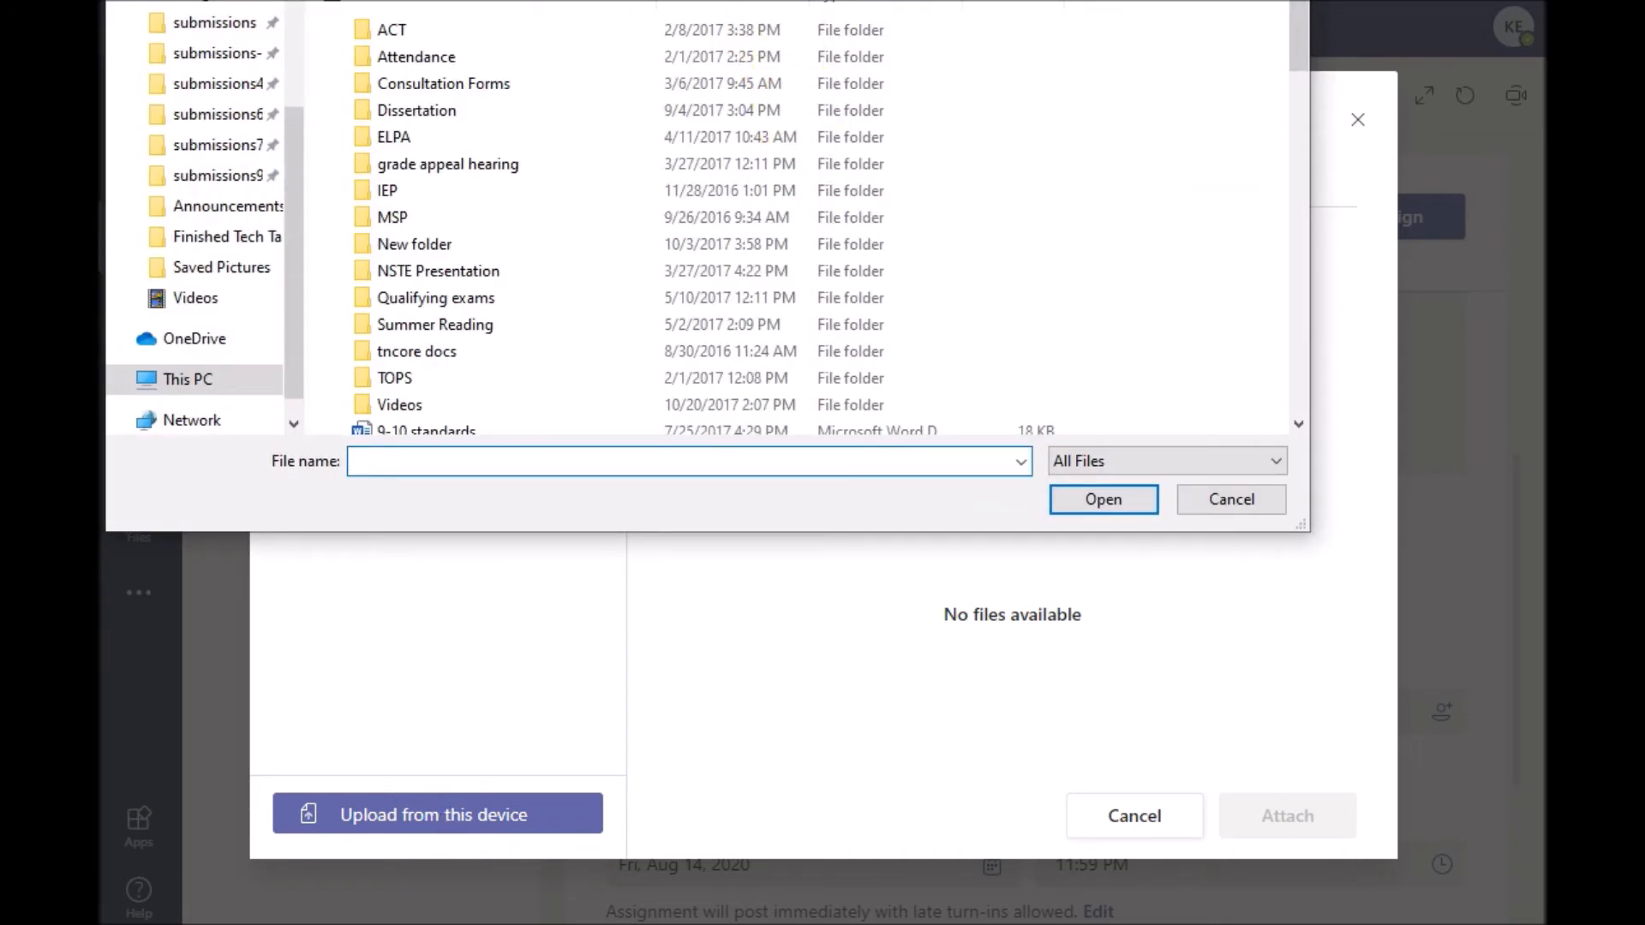
left_click_drag(817, 0, 1412, 281)
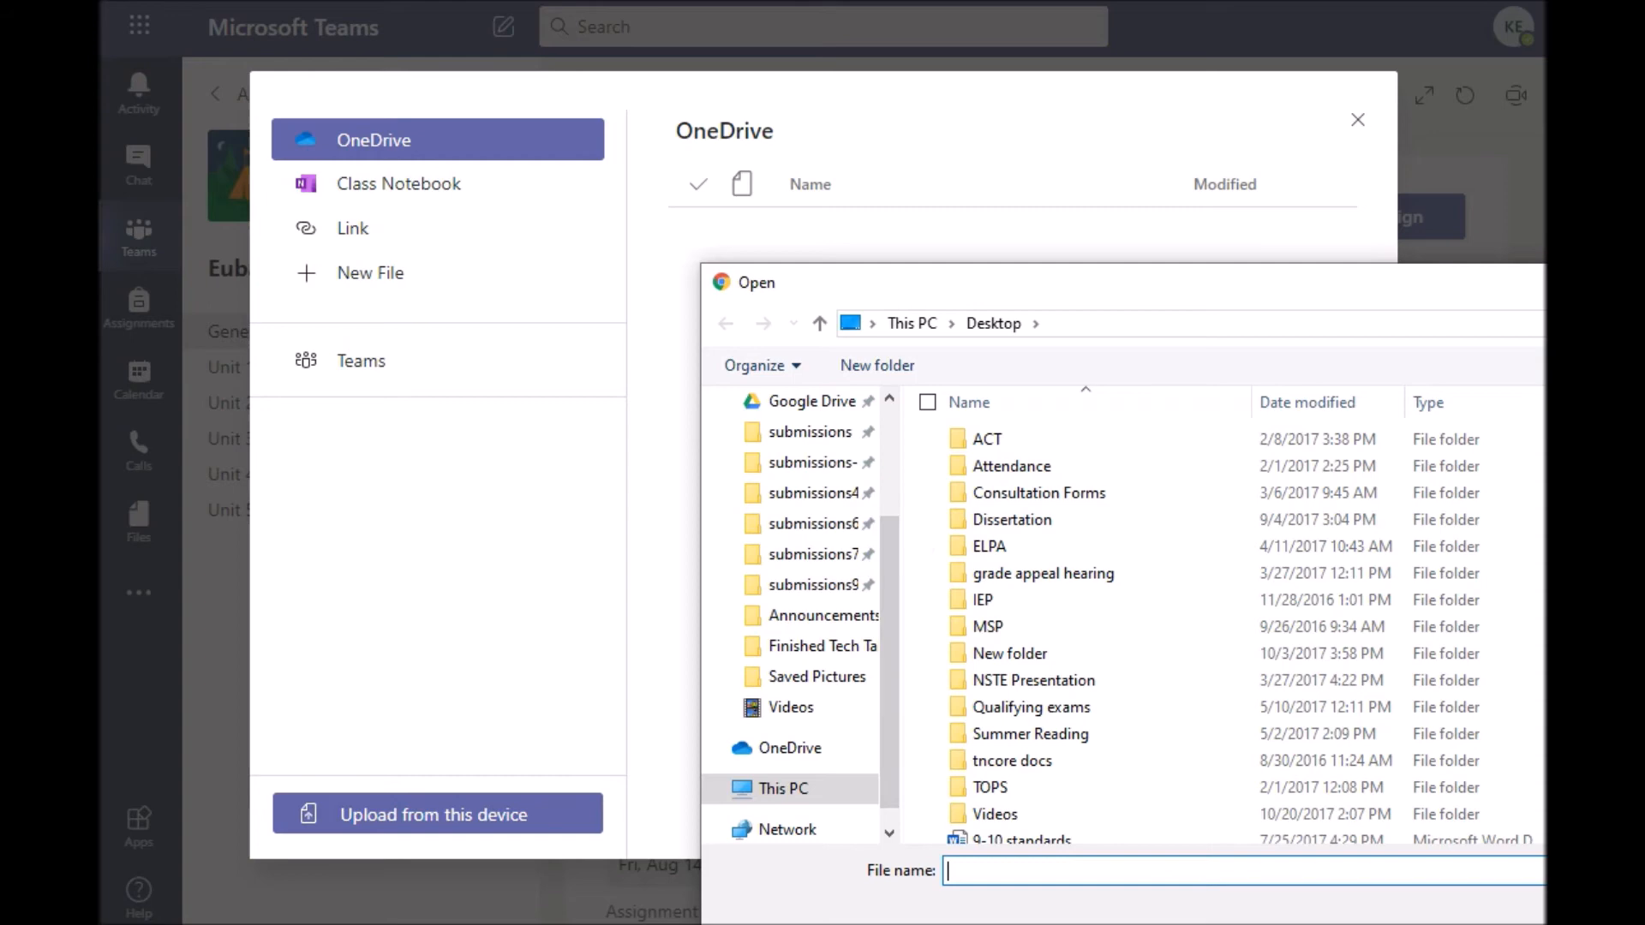
left_click_drag(1113, 282, 1227, 109)
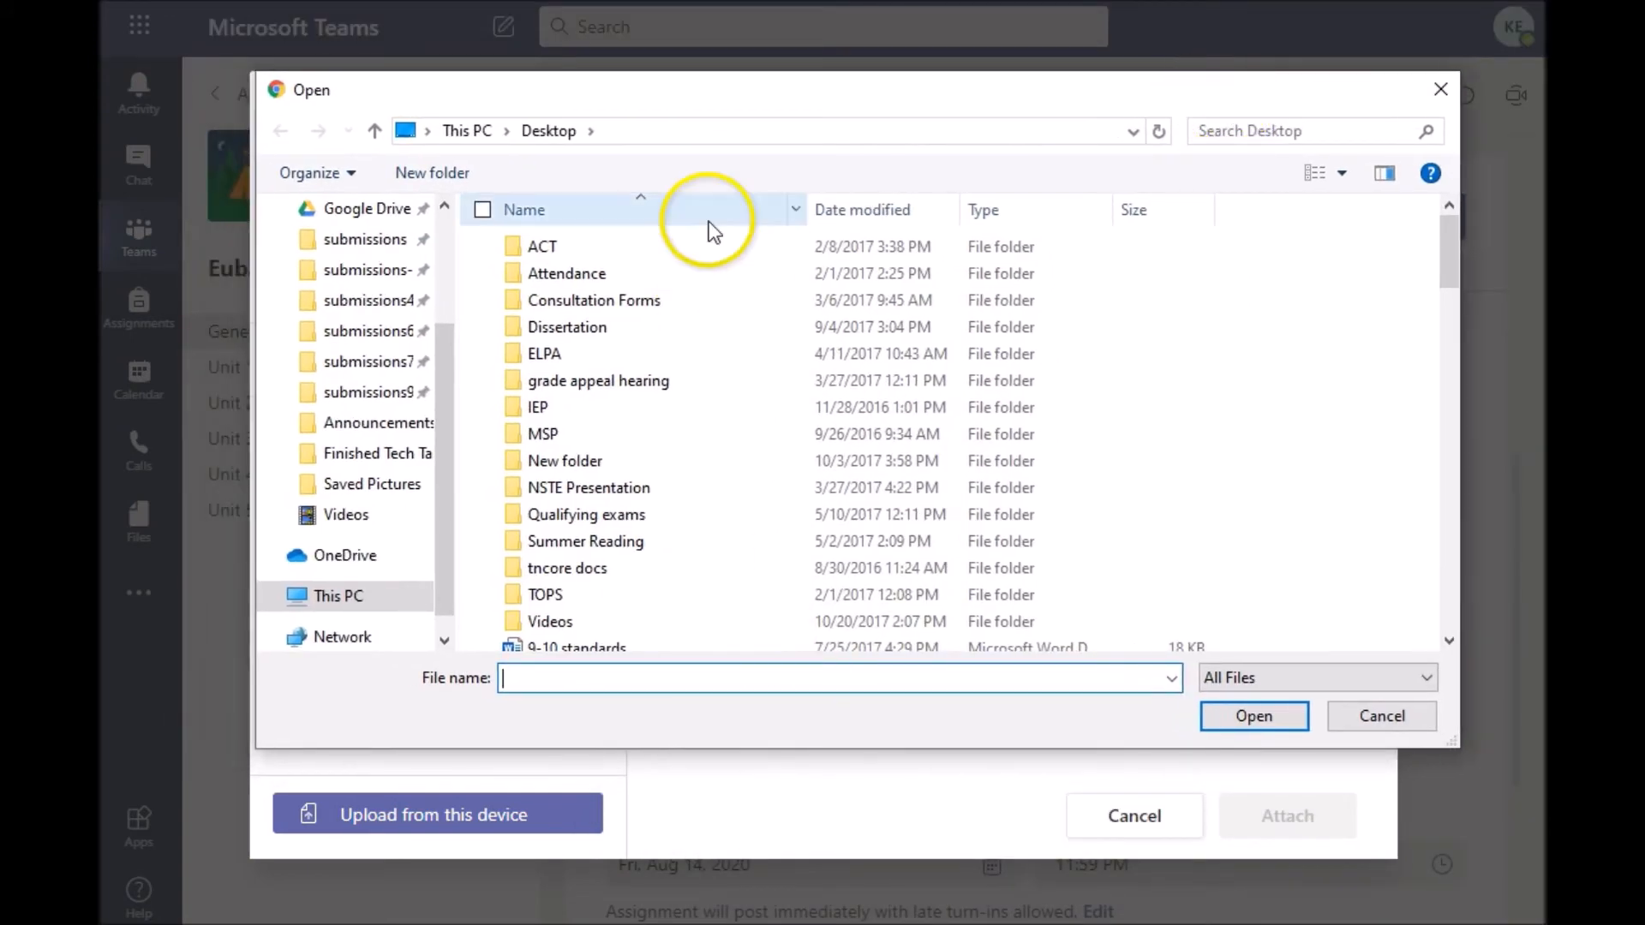
left_click_drag(443, 353, 426, 213)
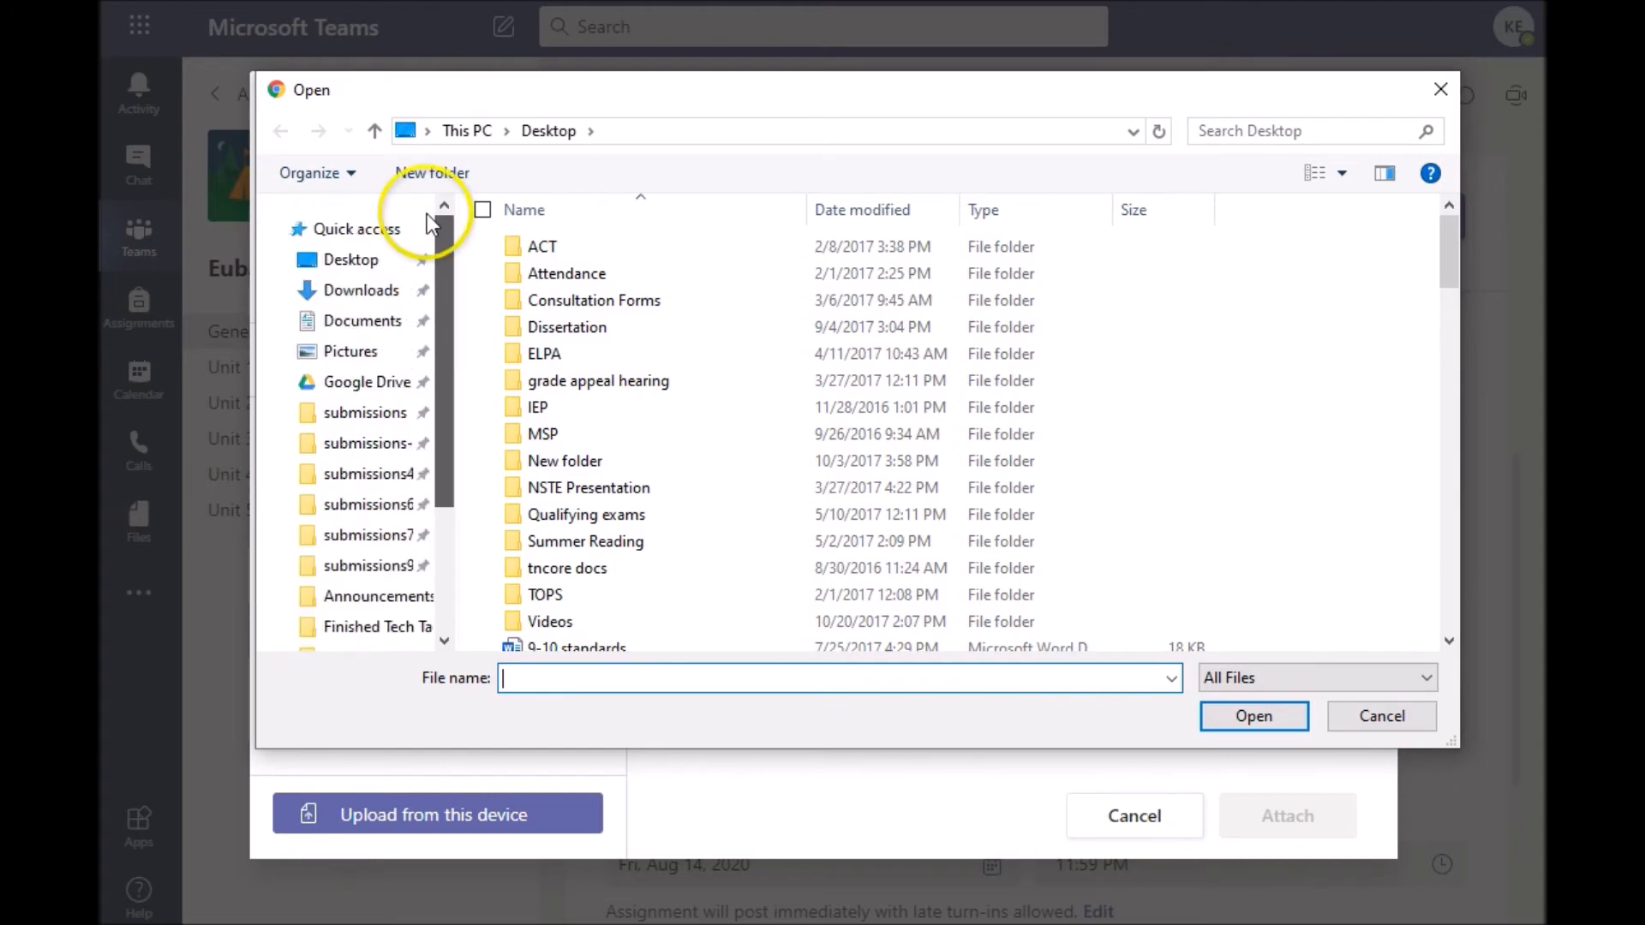
left_click(374, 262)
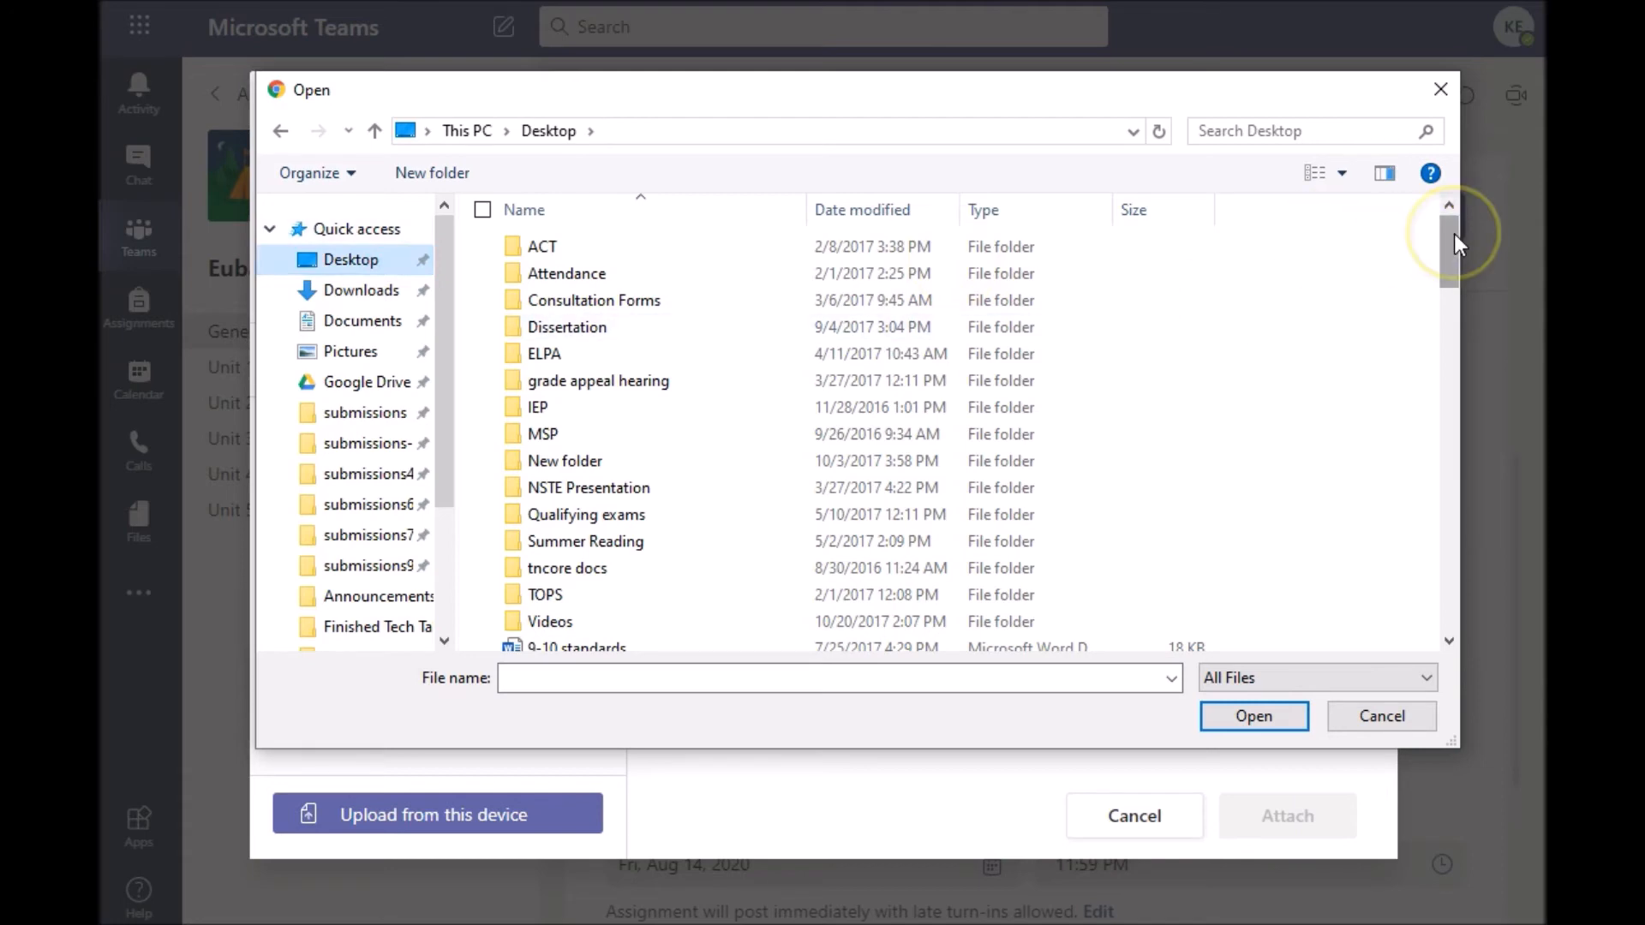
left_click_drag(1454, 239, 1454, 290)
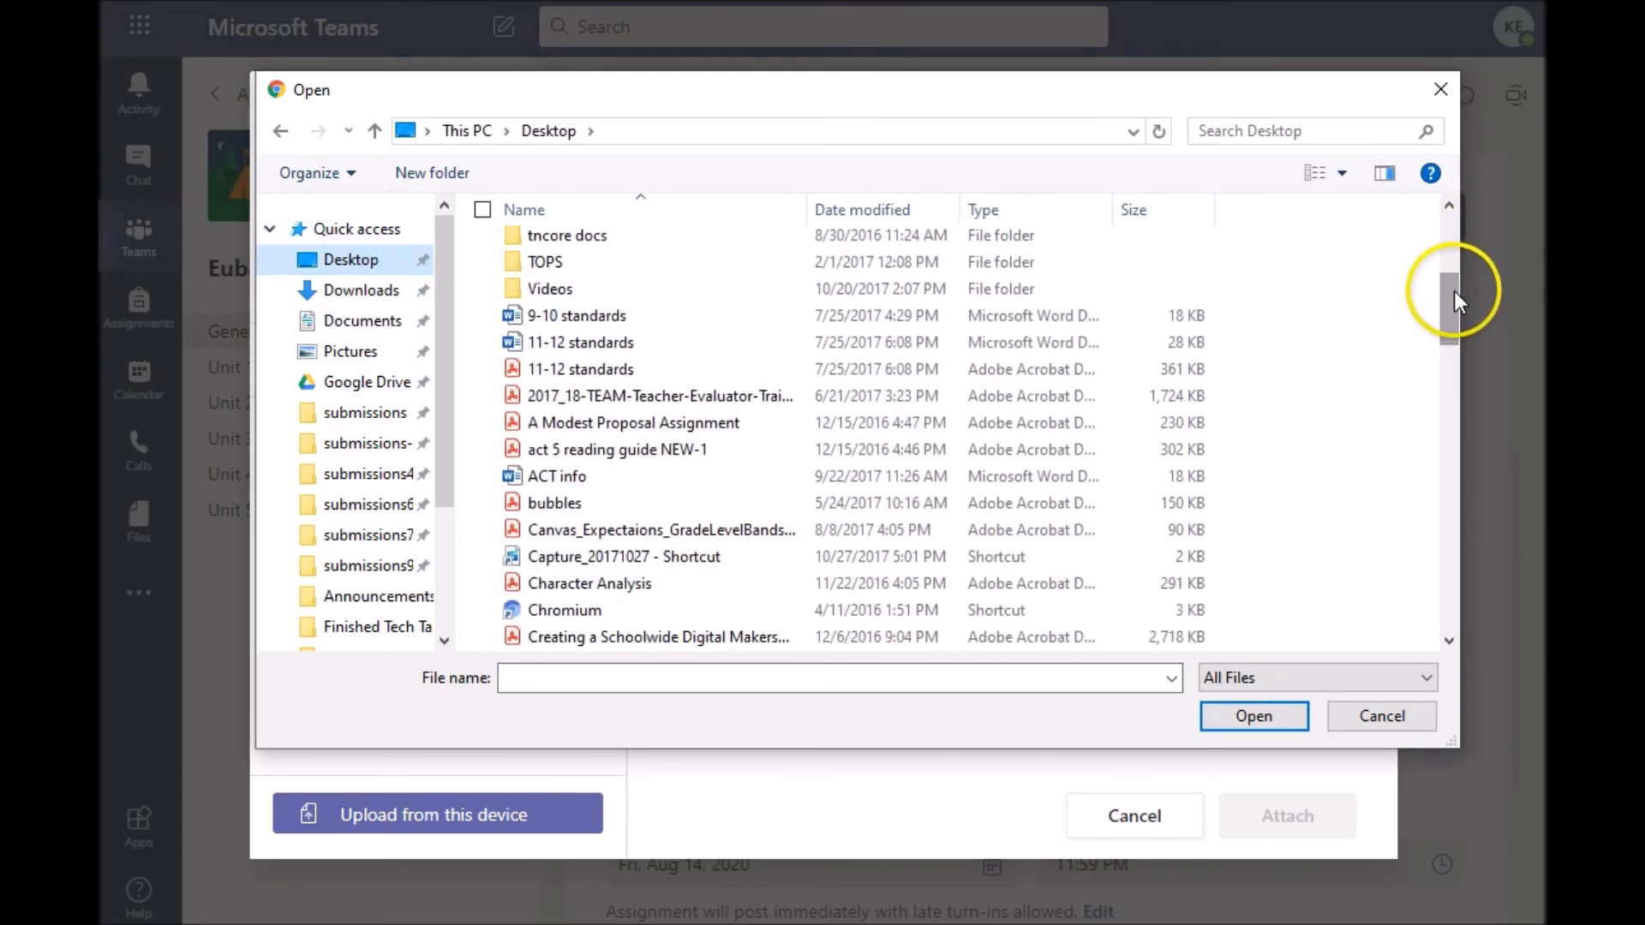
left_click(629, 426)
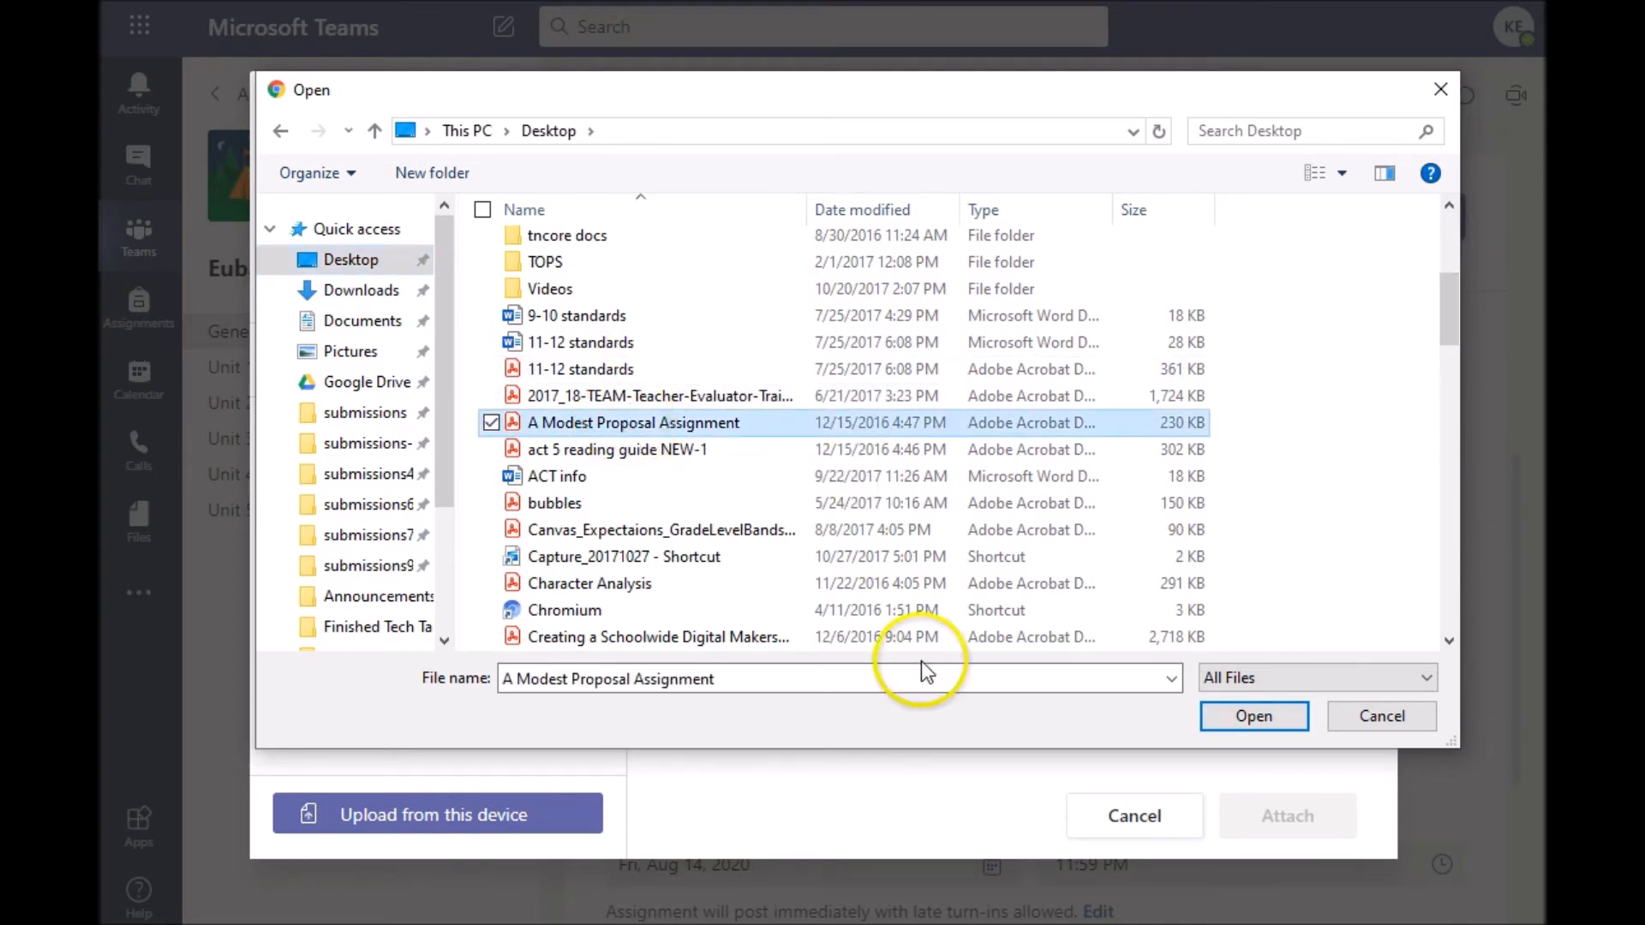
left_click(1258, 720)
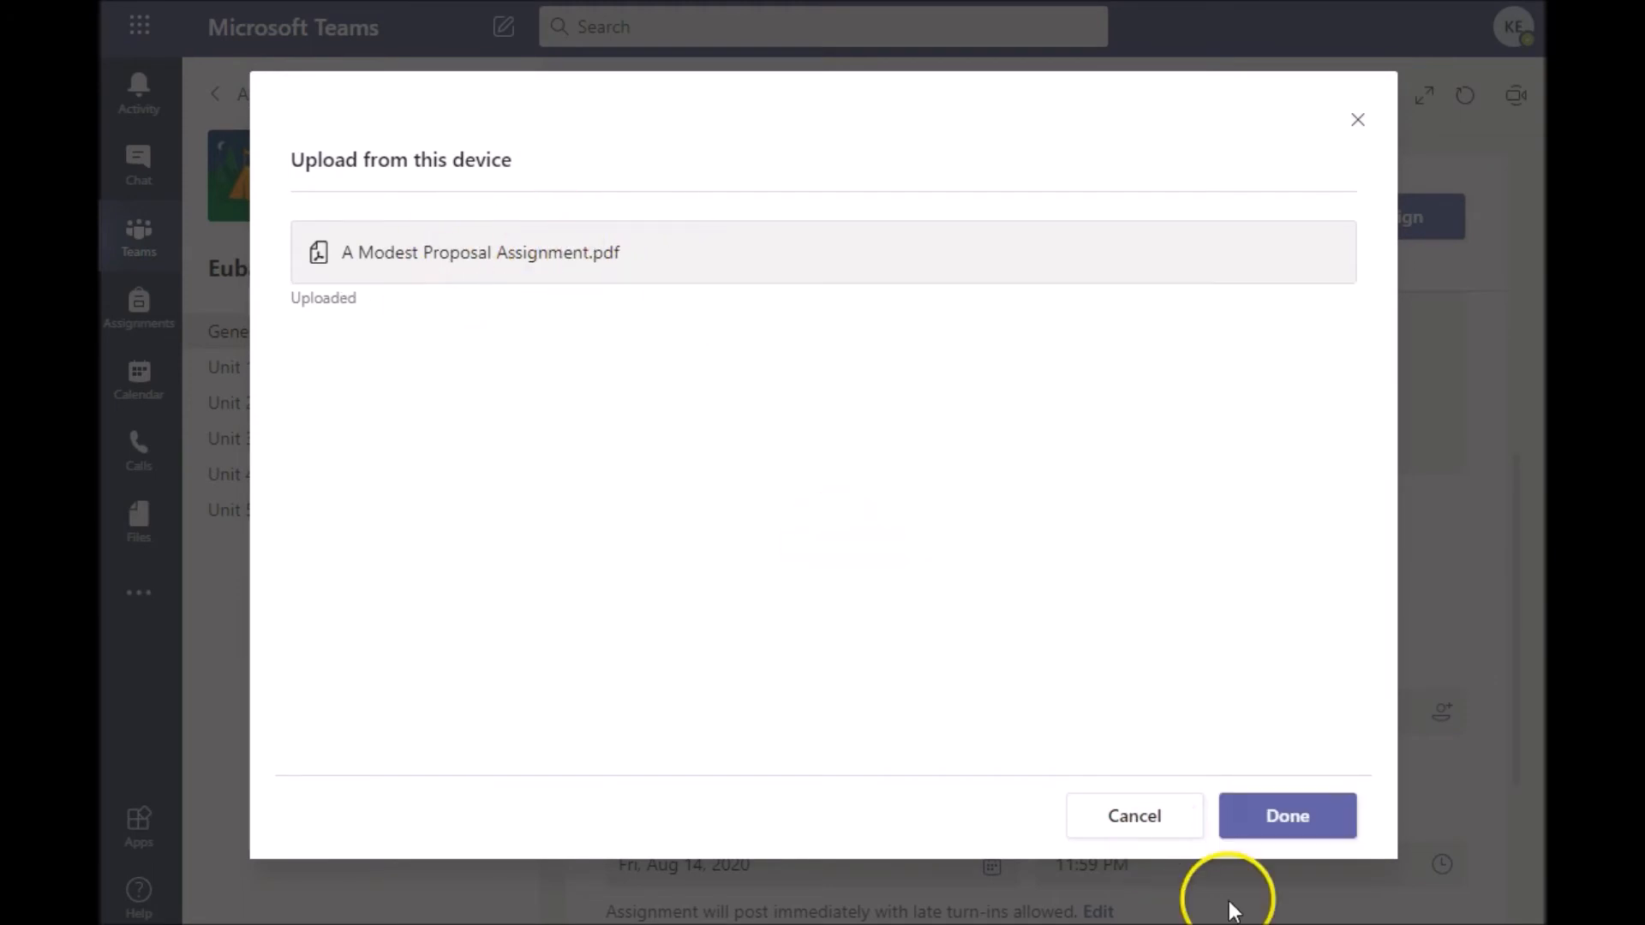
left_click(1298, 820)
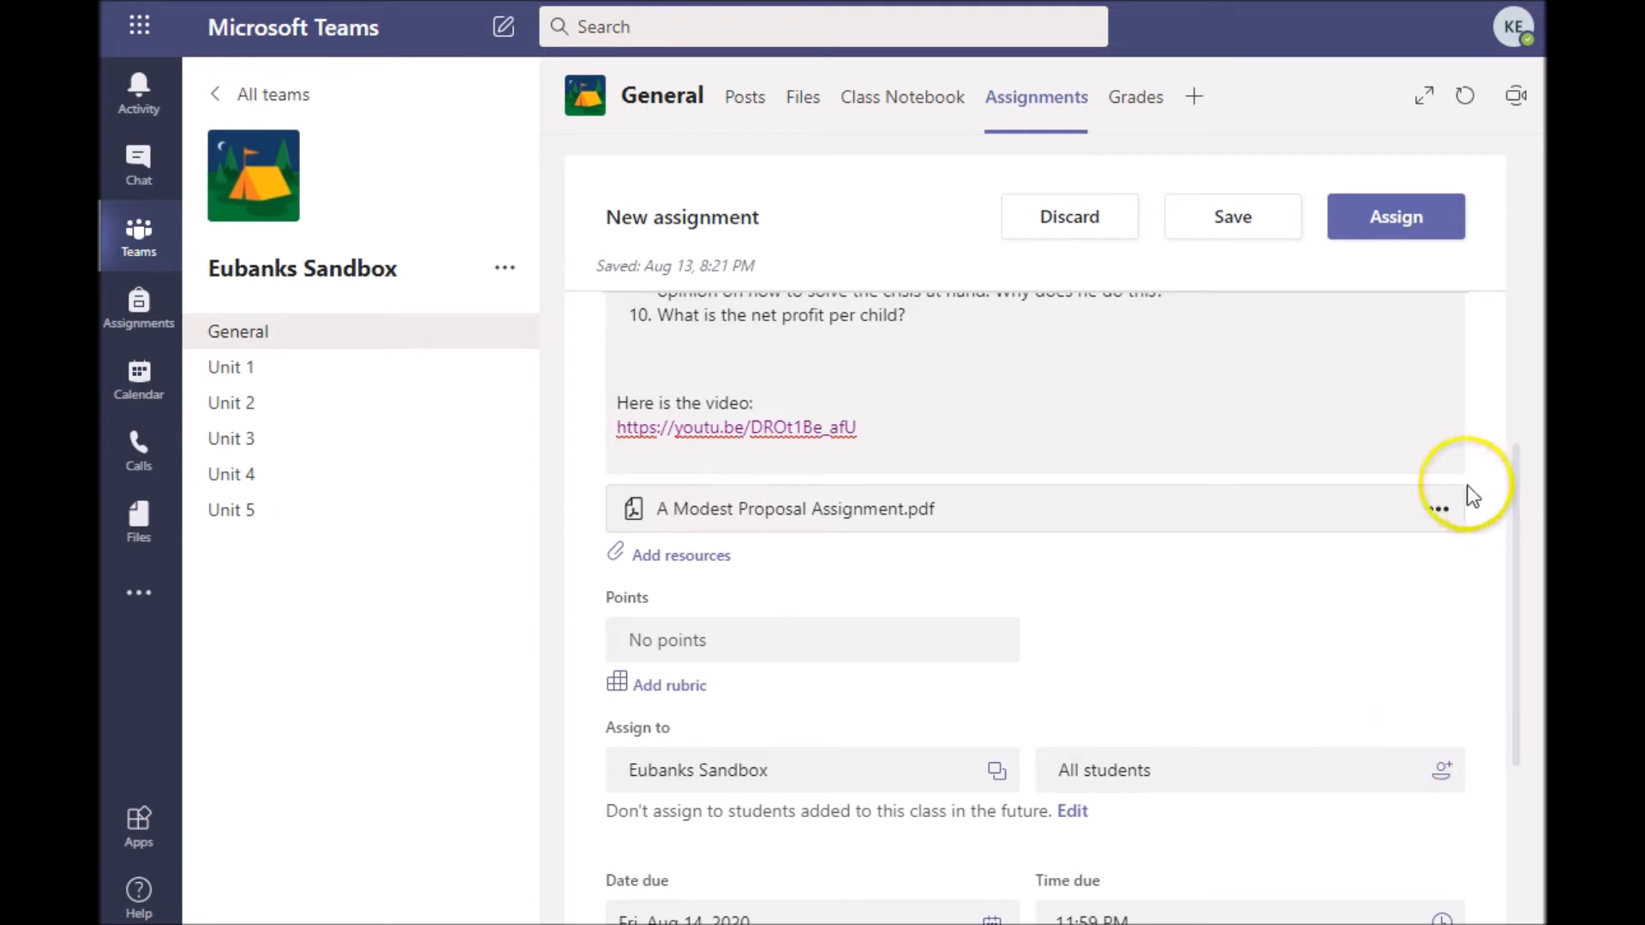
View the available options for the attached PDF without choosing any of them
left_click(1440, 510)
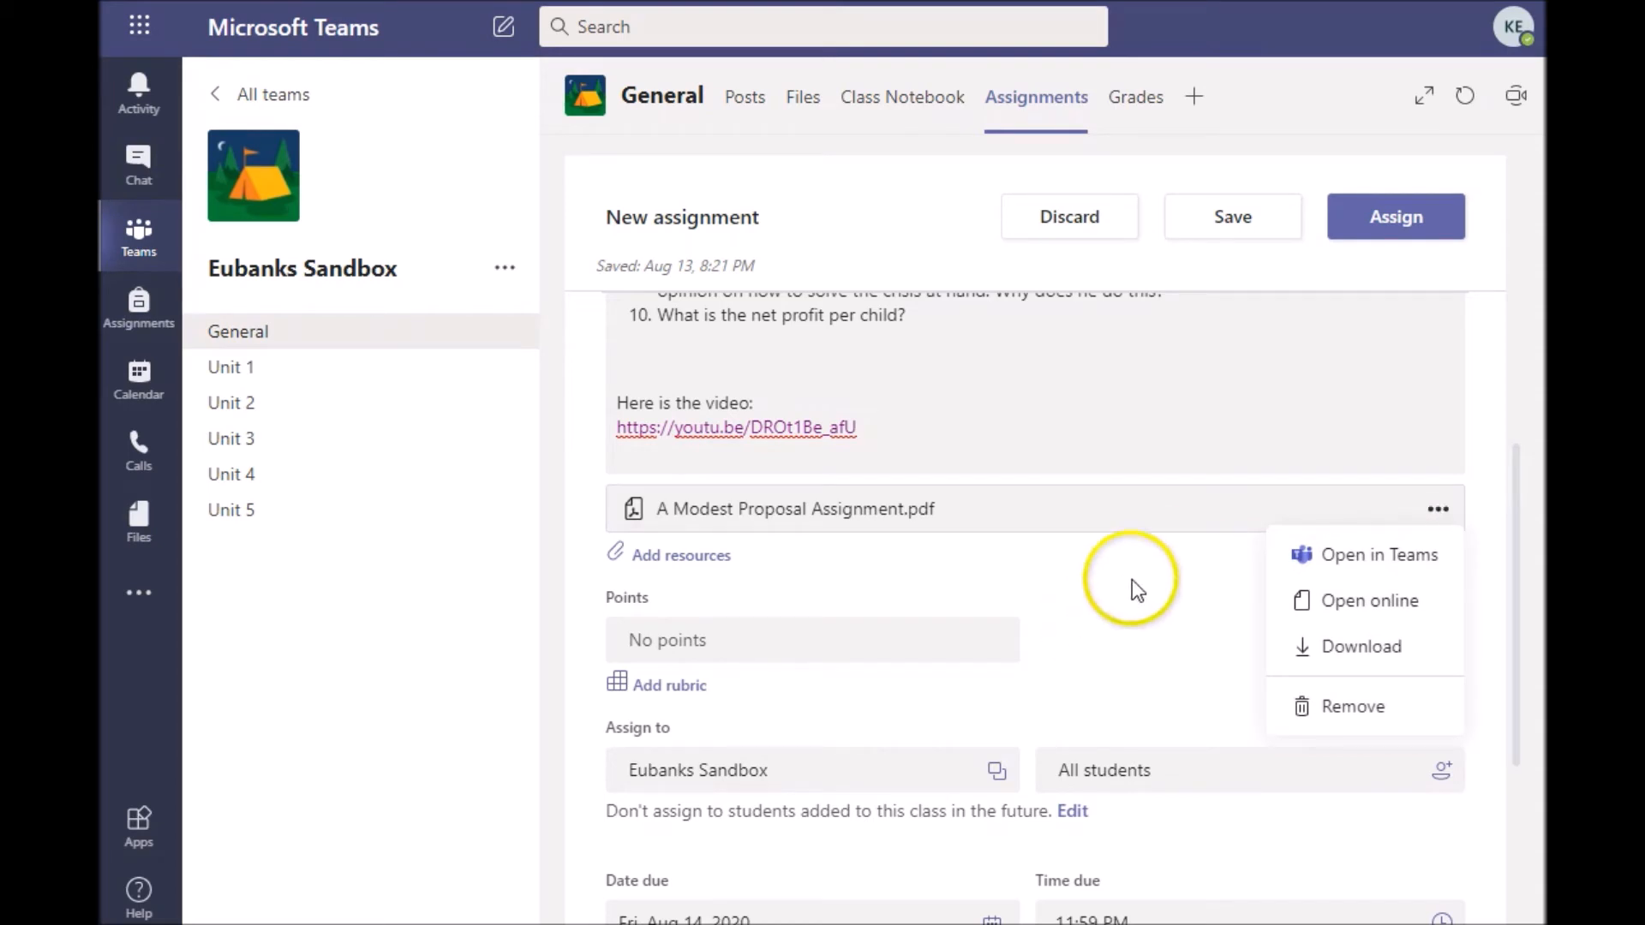
left_click(1369, 658)
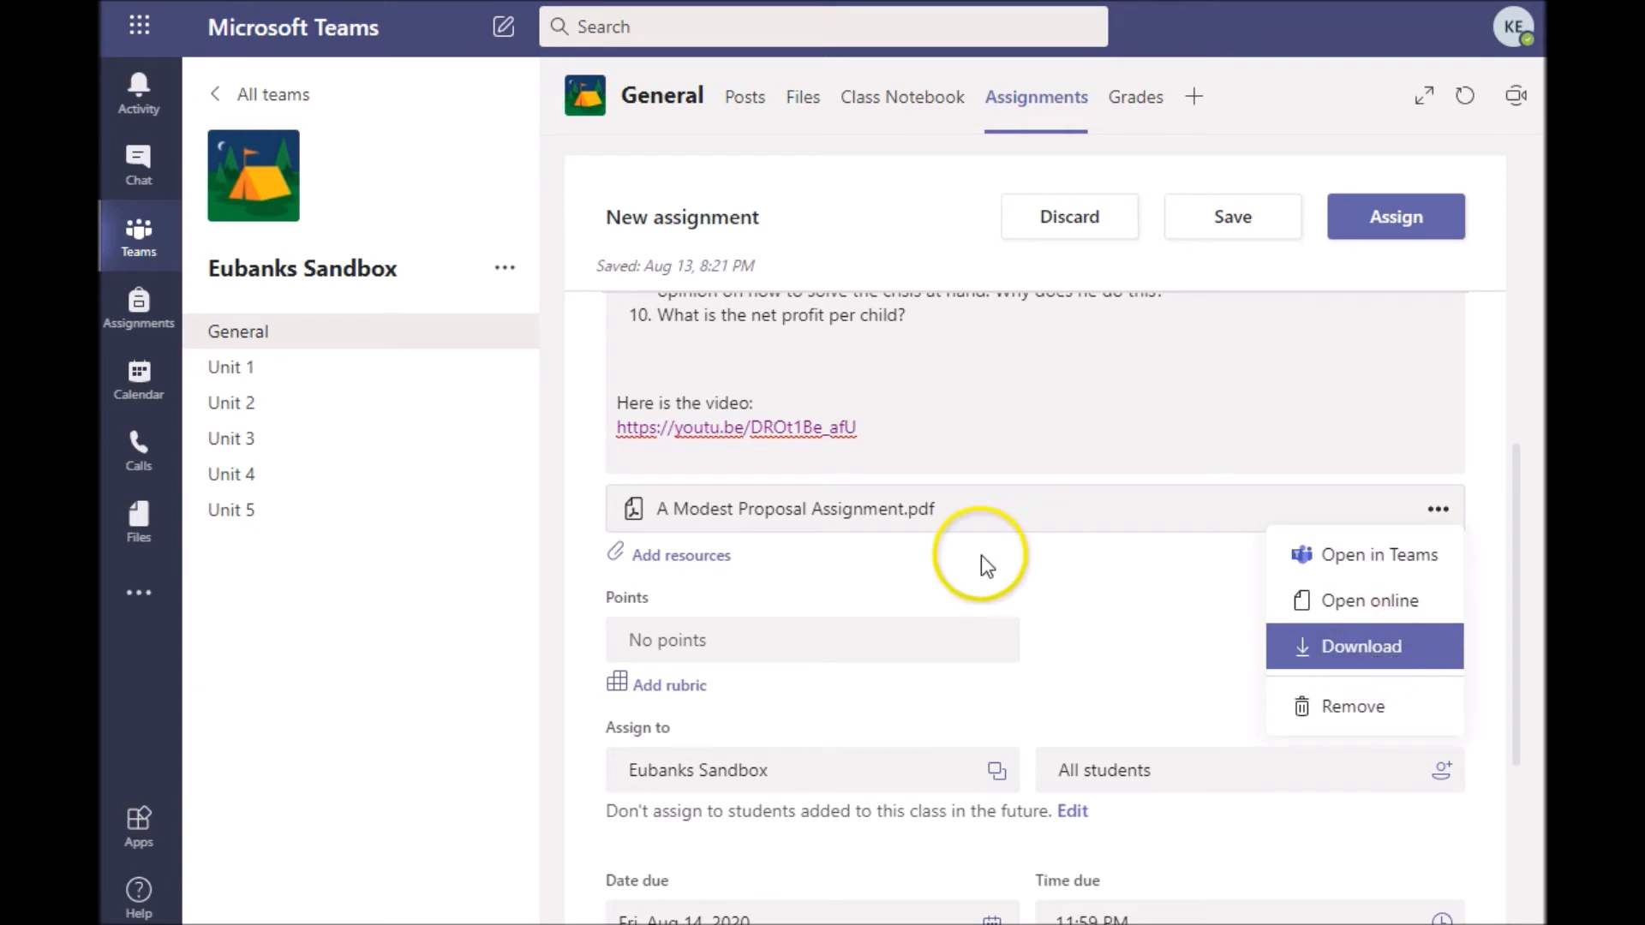
left_click(1029, 579)
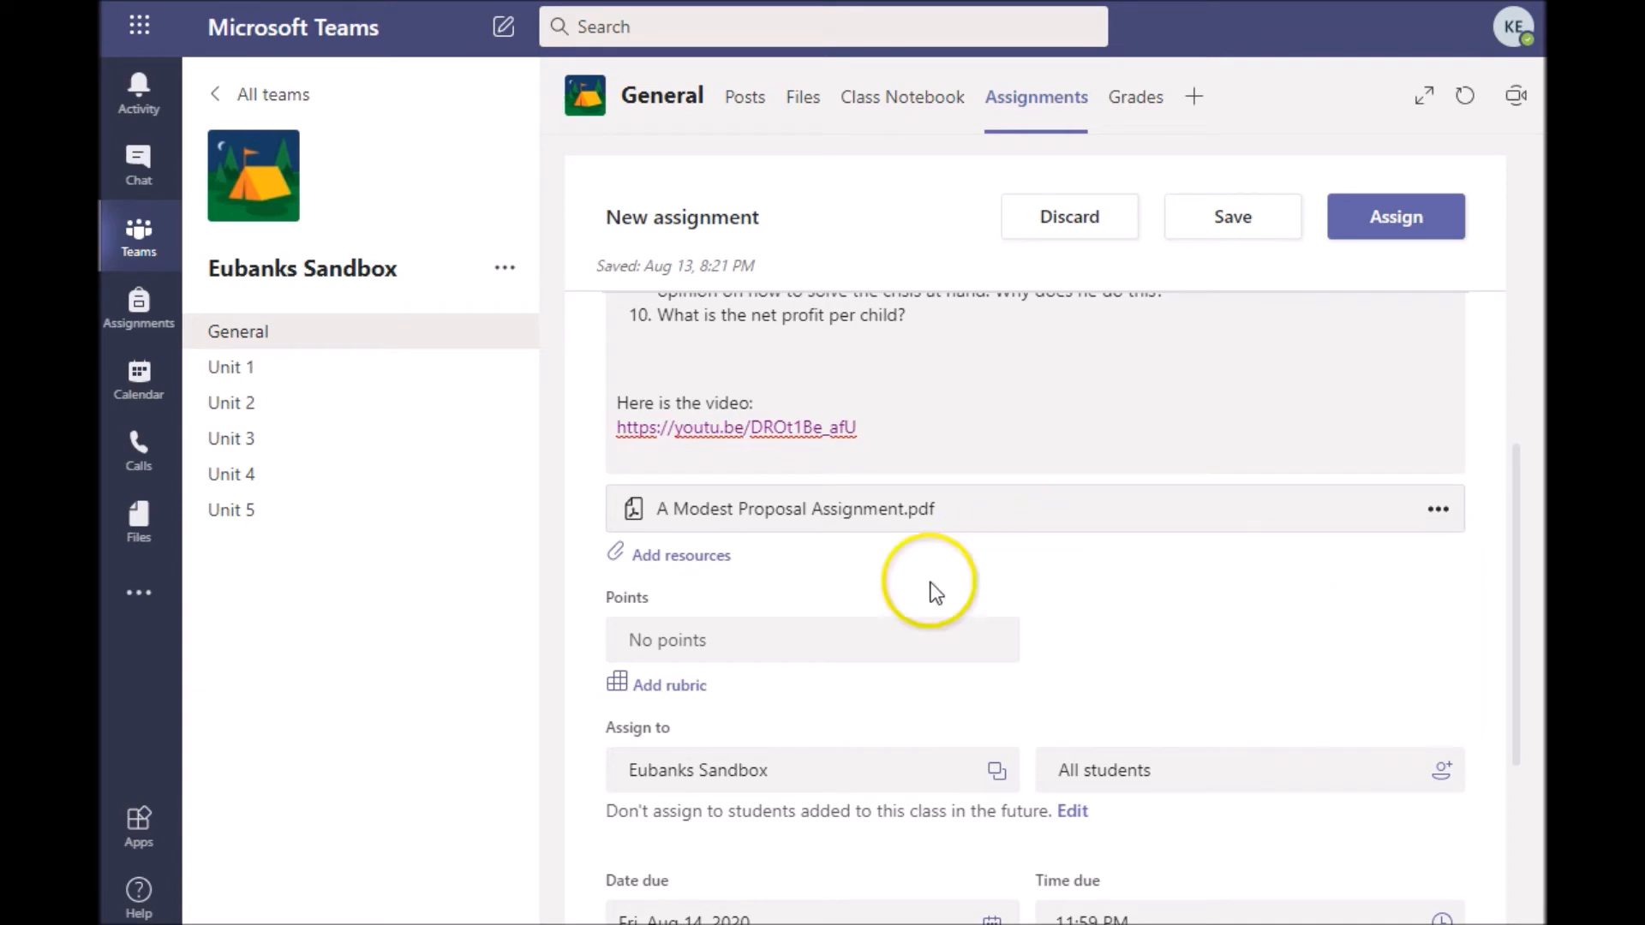
Set the assignment's points to 50, and view the rubric choices without adding one
left_click(716, 642)
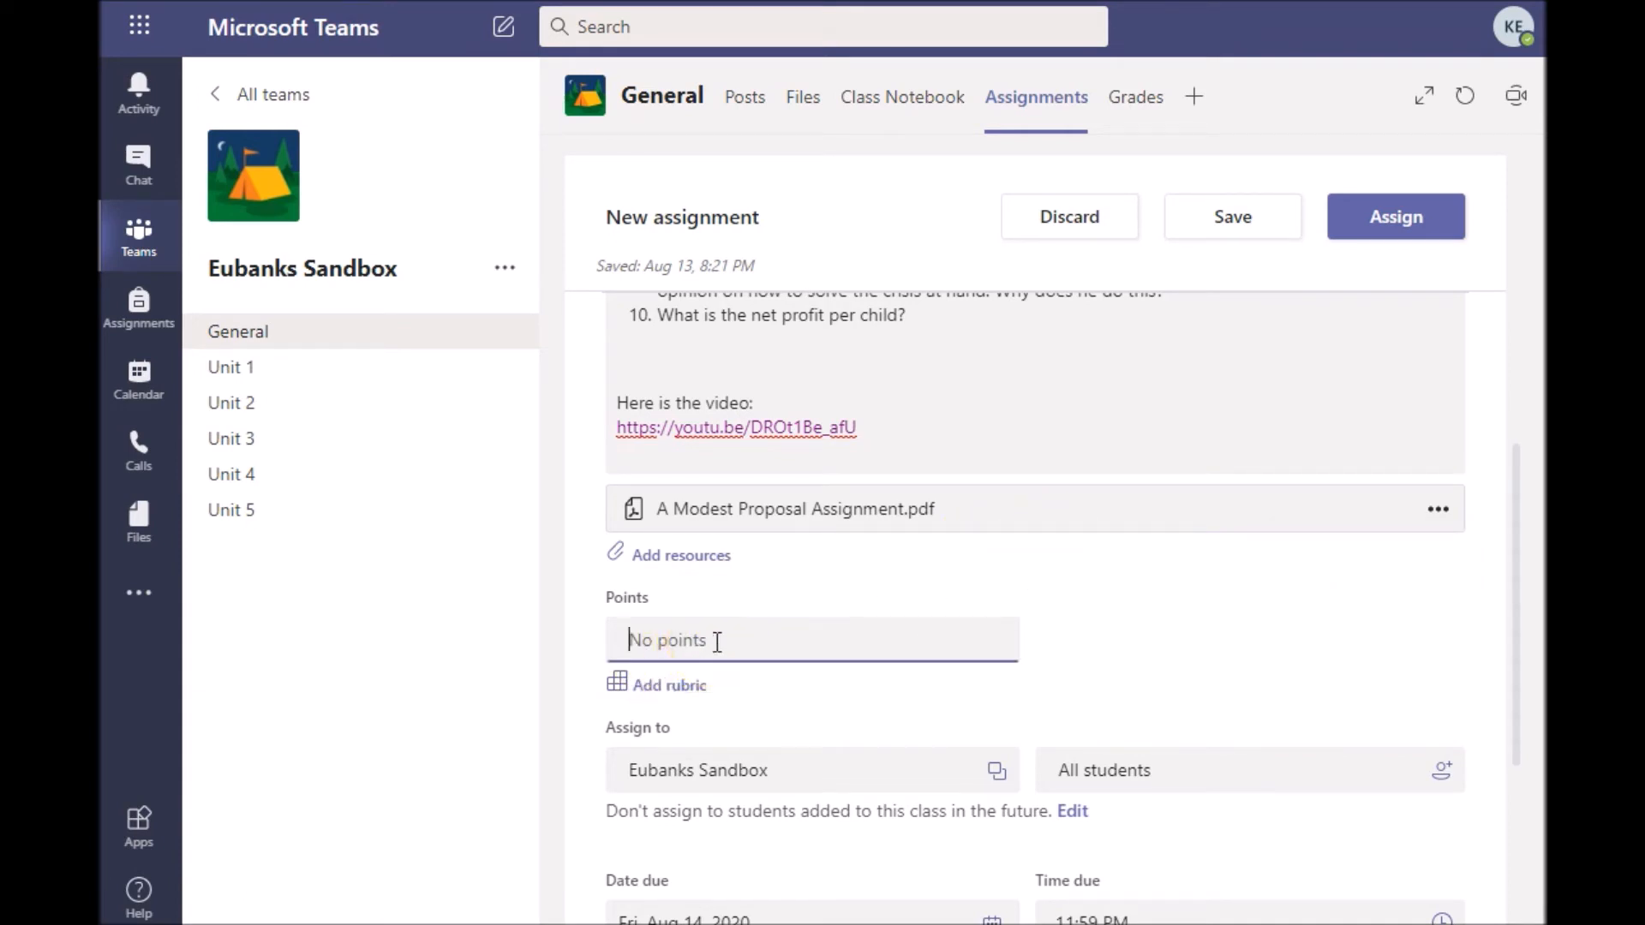
type("50")
left_click(655, 689)
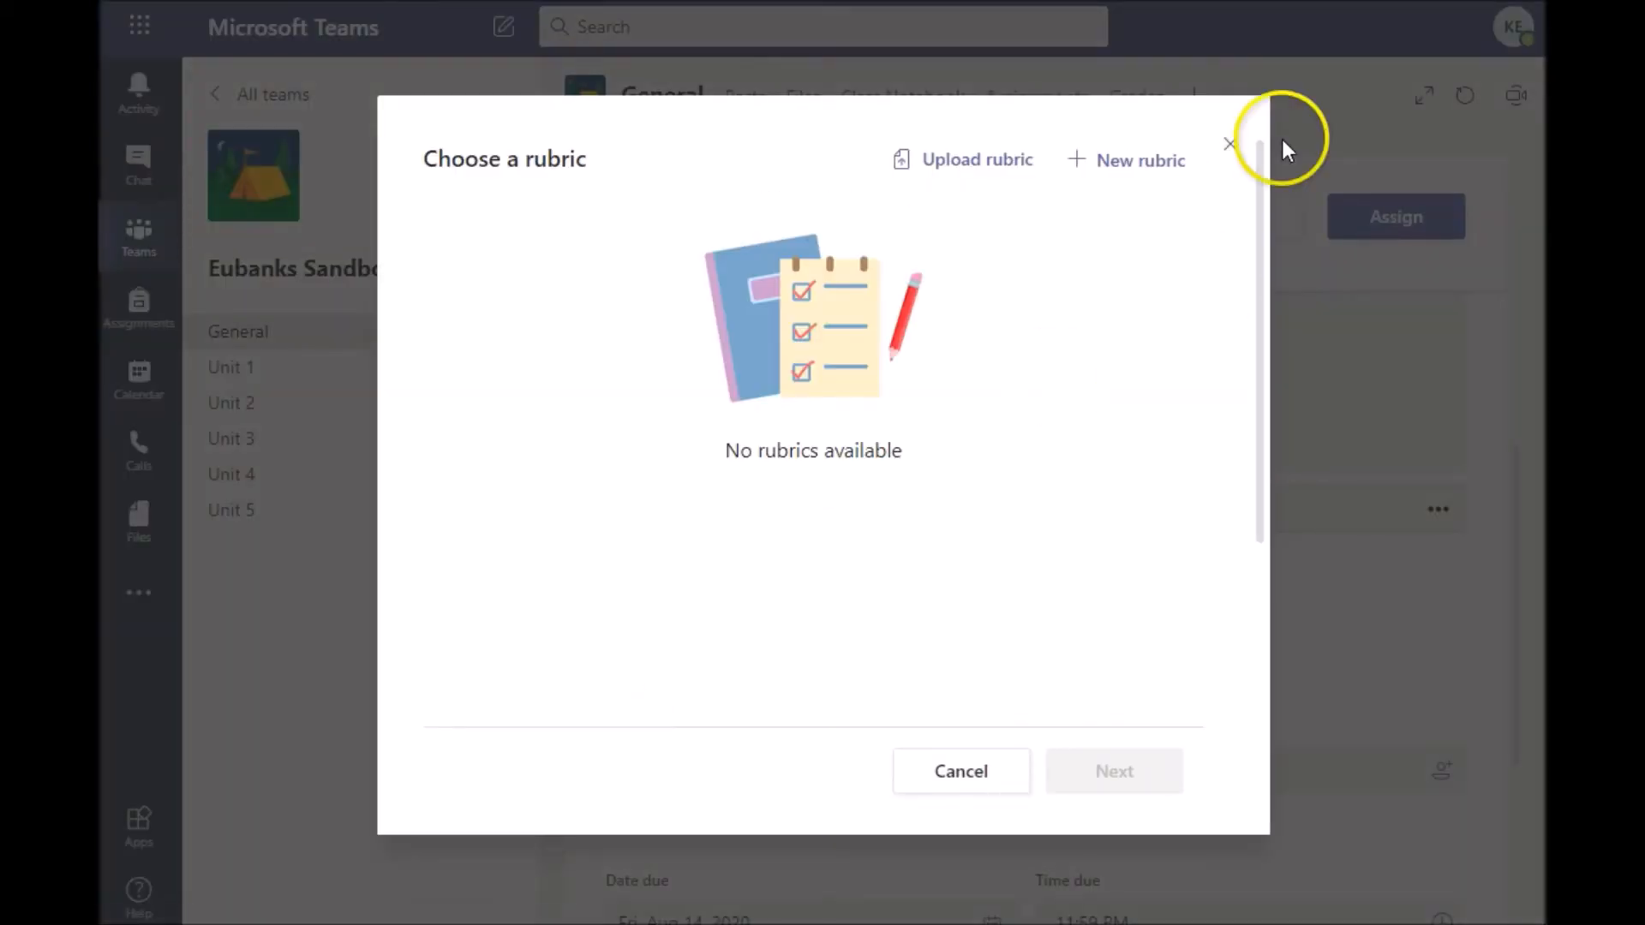
left_click(1231, 145)
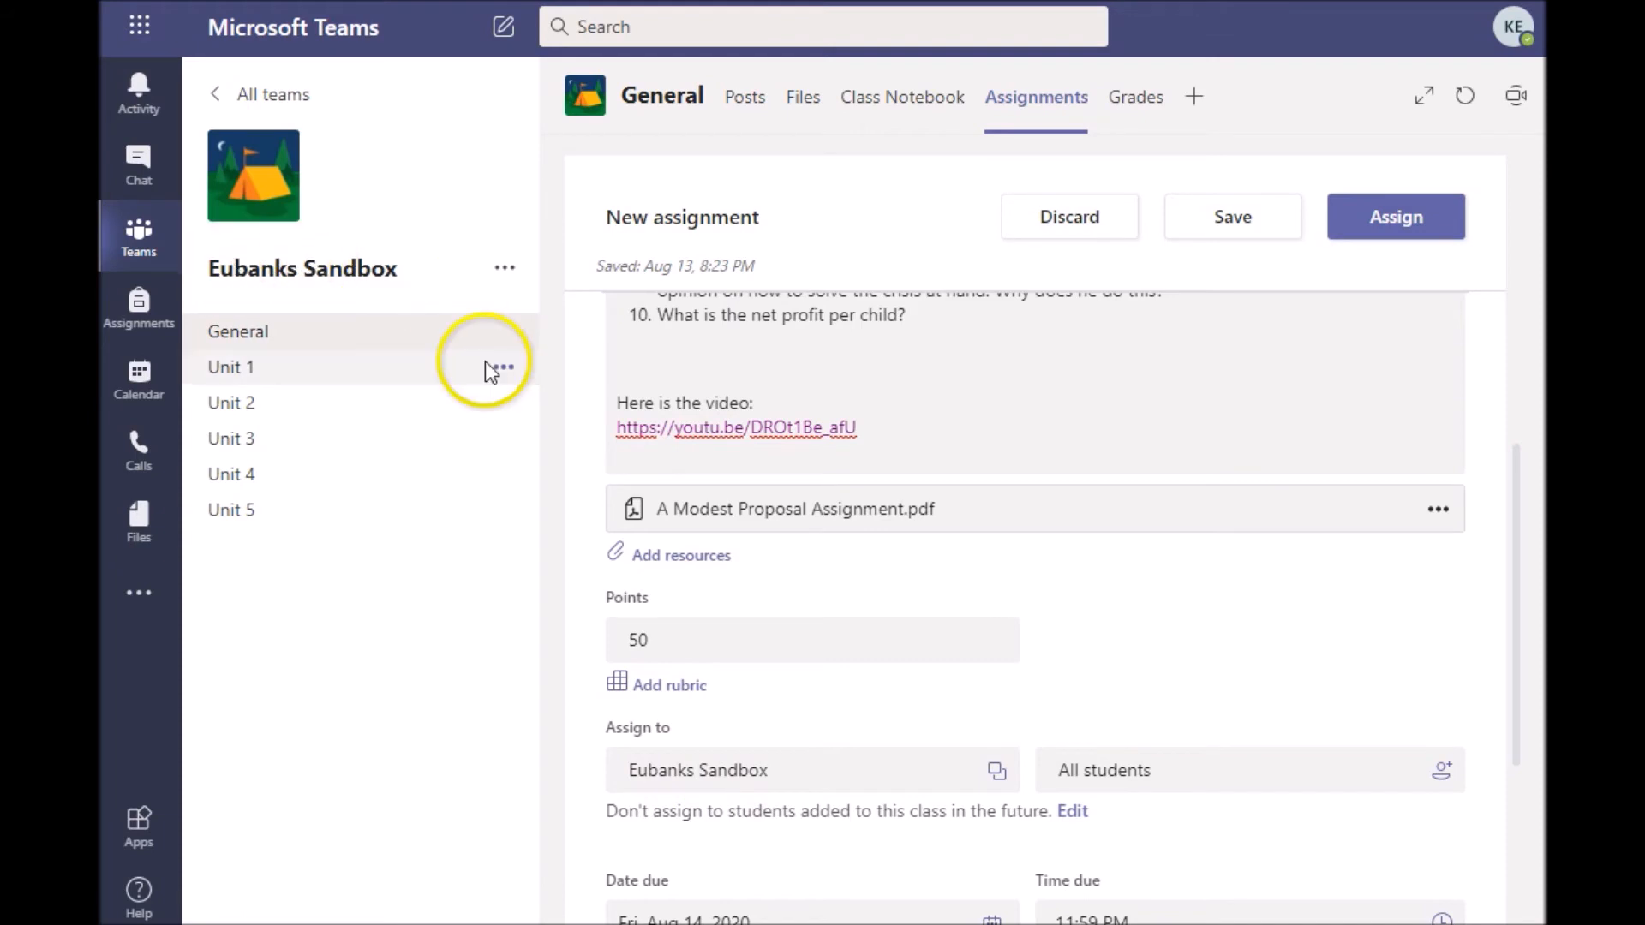
Look at the class and student choices for who receives the assignment
left_click(999, 773)
left_click(998, 807)
left_click(1258, 801)
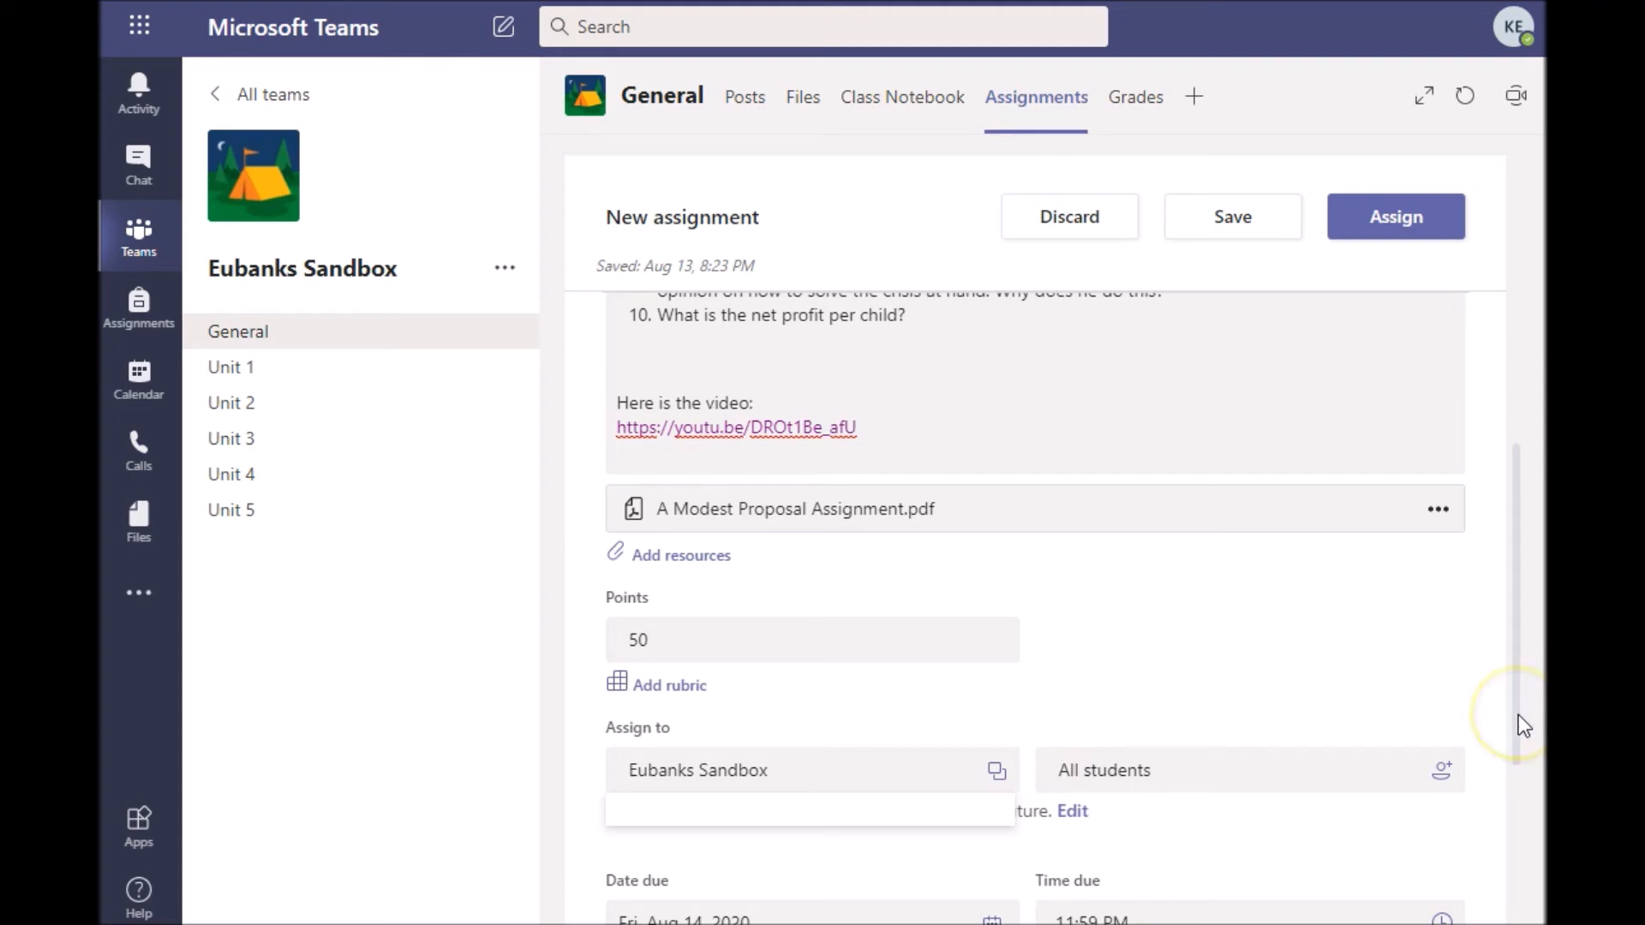
Review the assignment settings for students added in the future and the timeline settings for post, due and close dates
left_click_drag(1518, 714, 1509, 830)
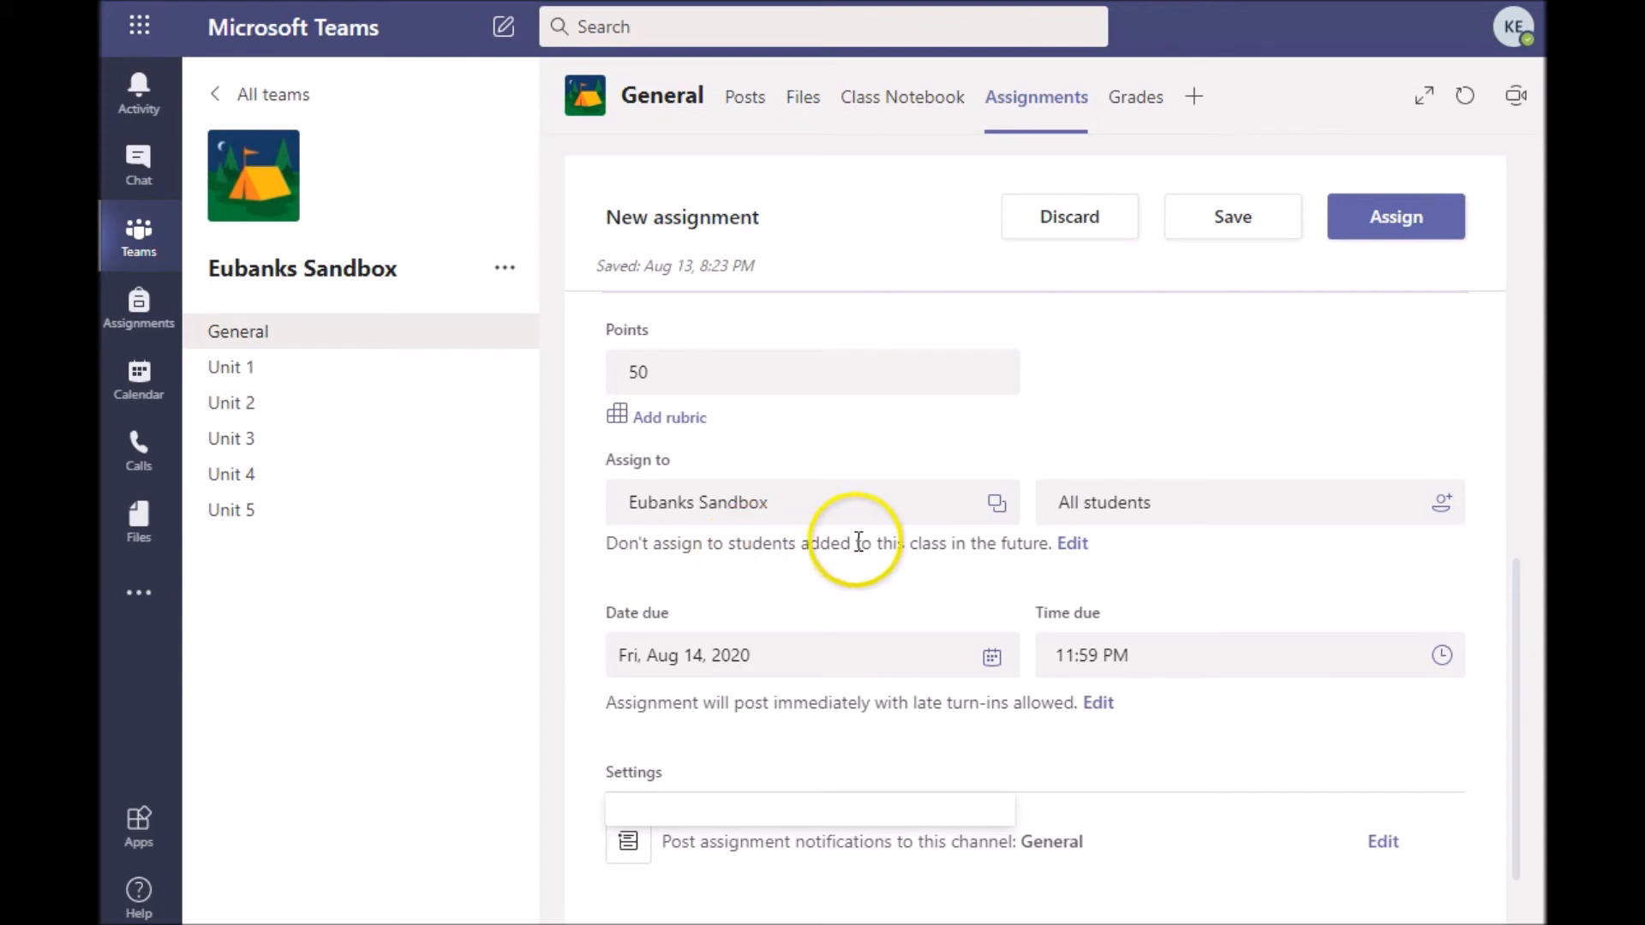
left_click(1073, 545)
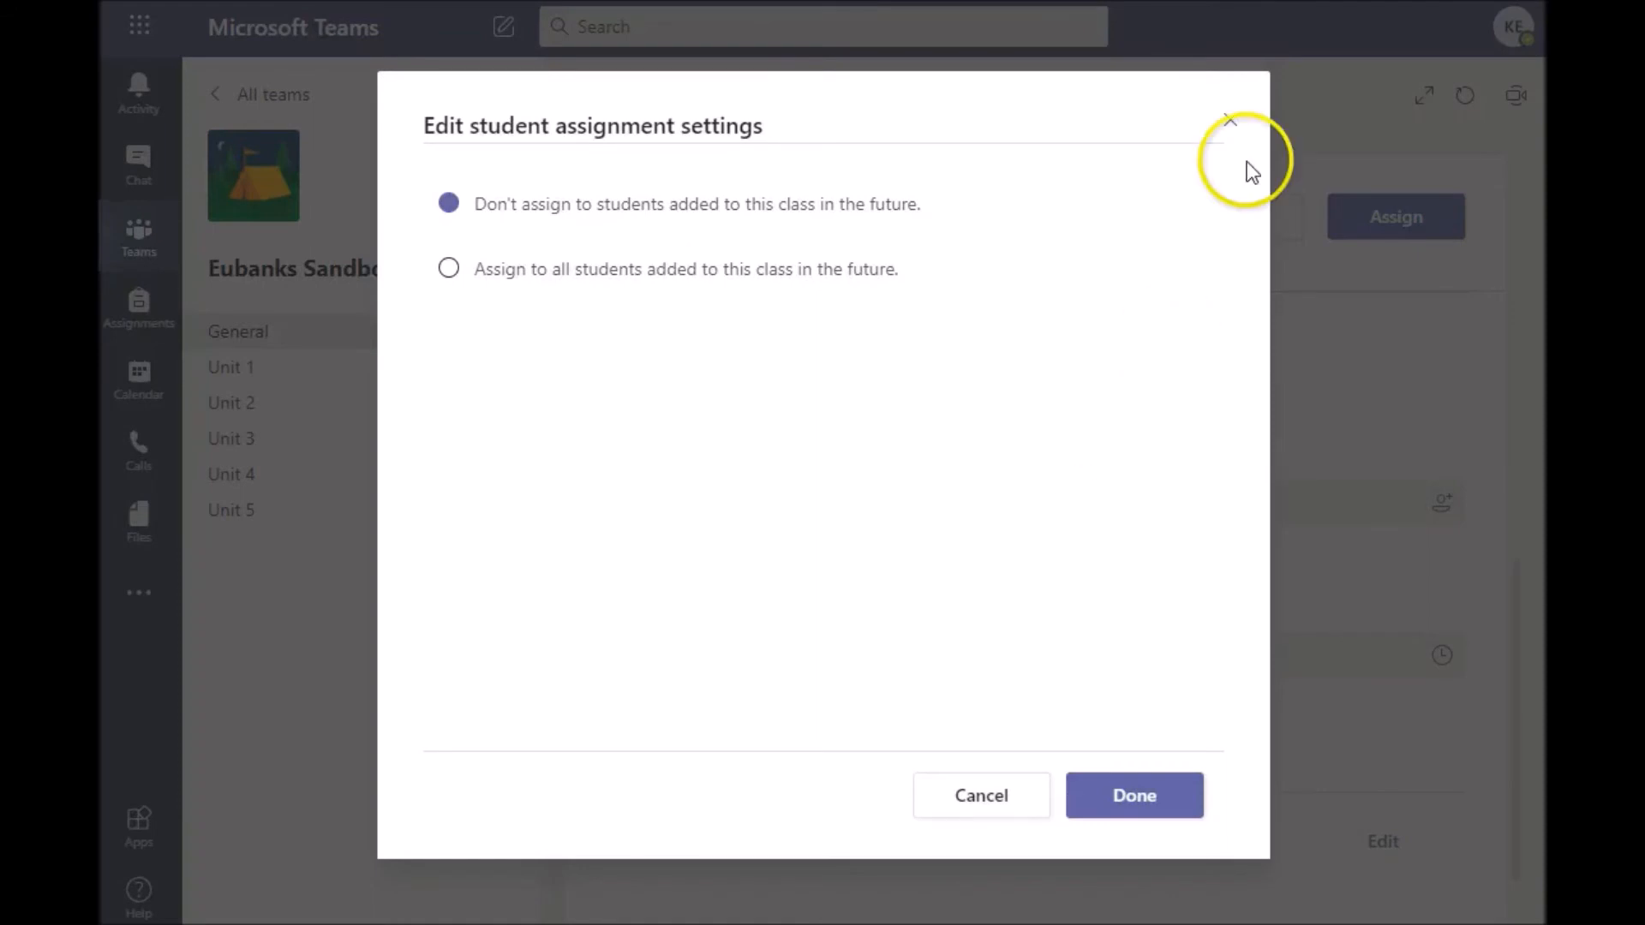
left_click(957, 795)
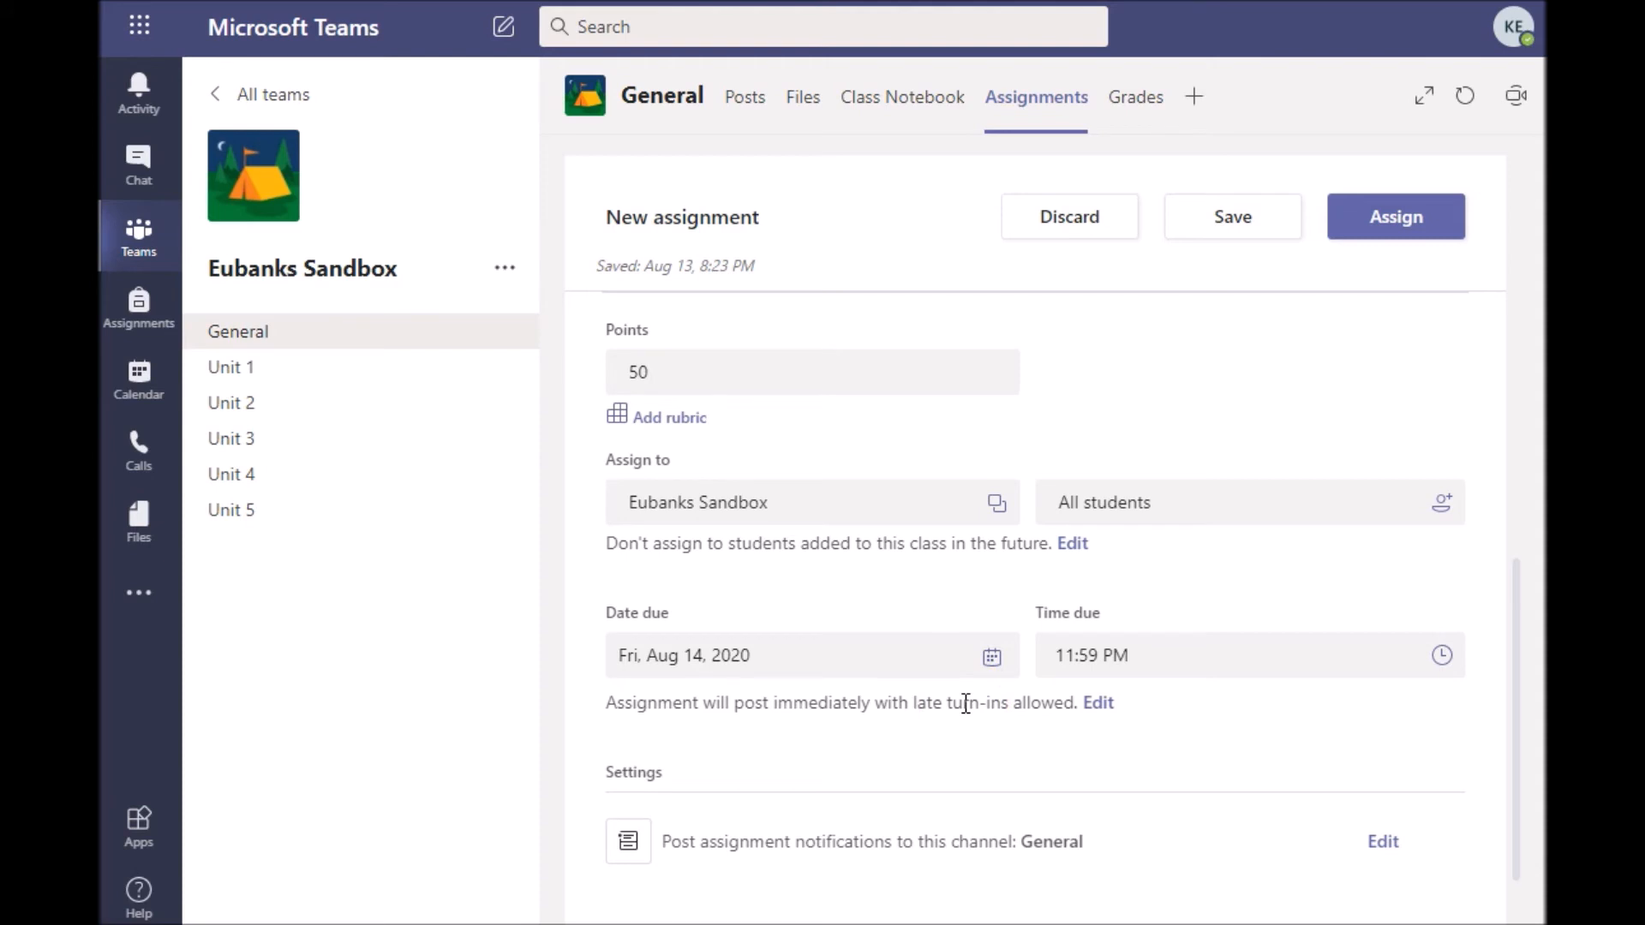
left_click(1098, 703)
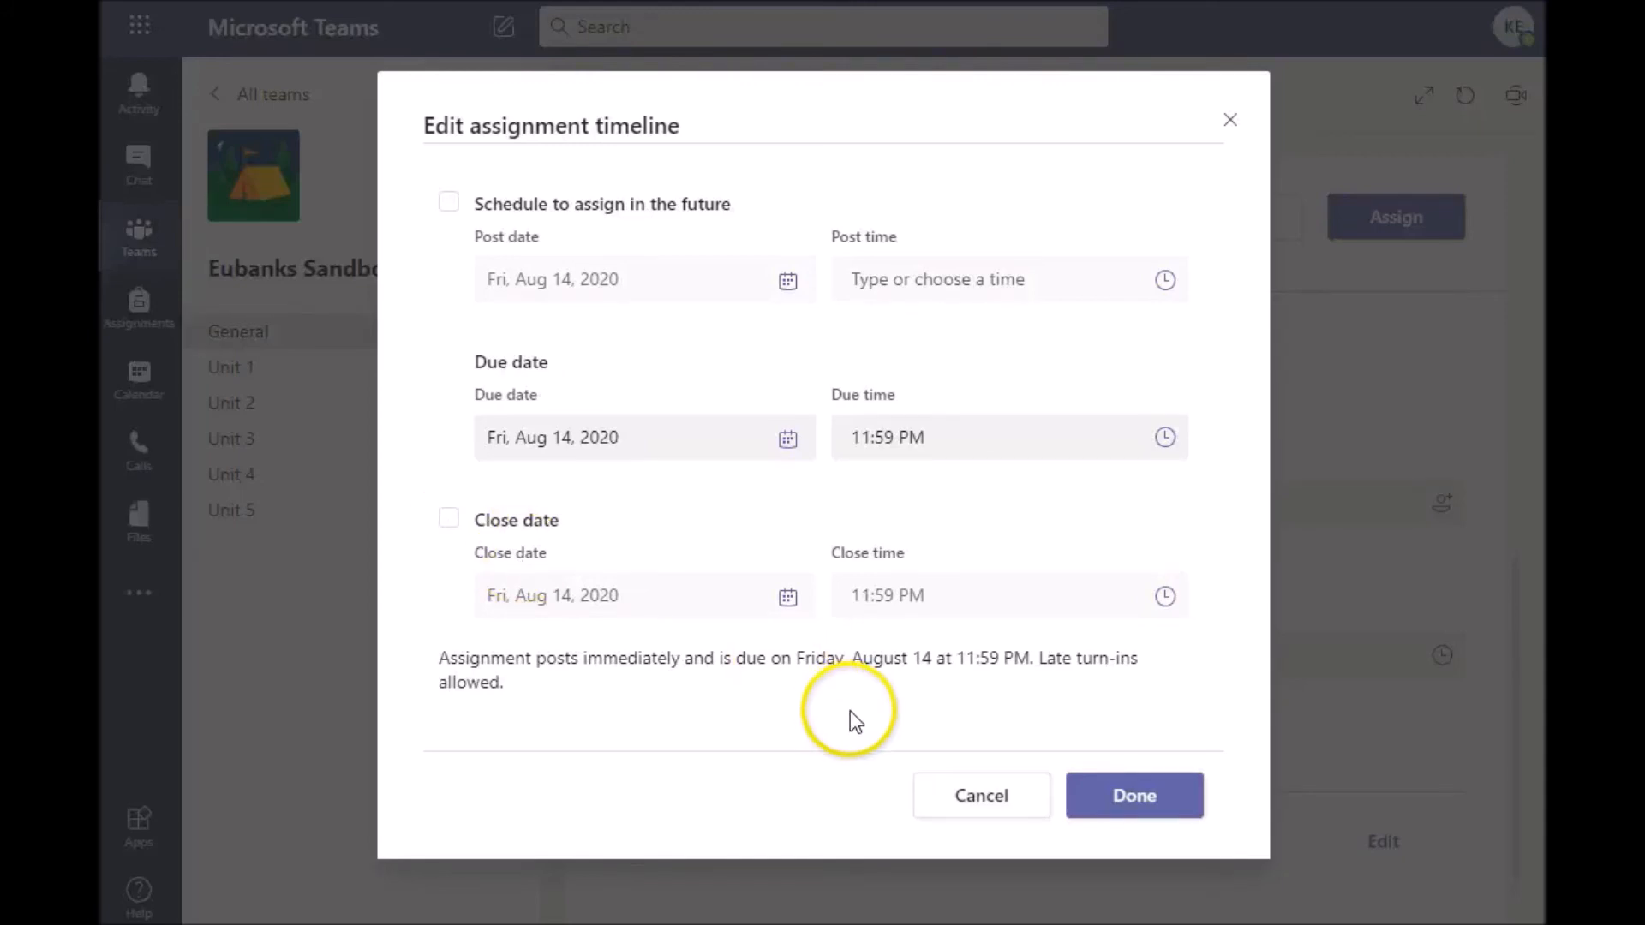
left_click(1135, 797)
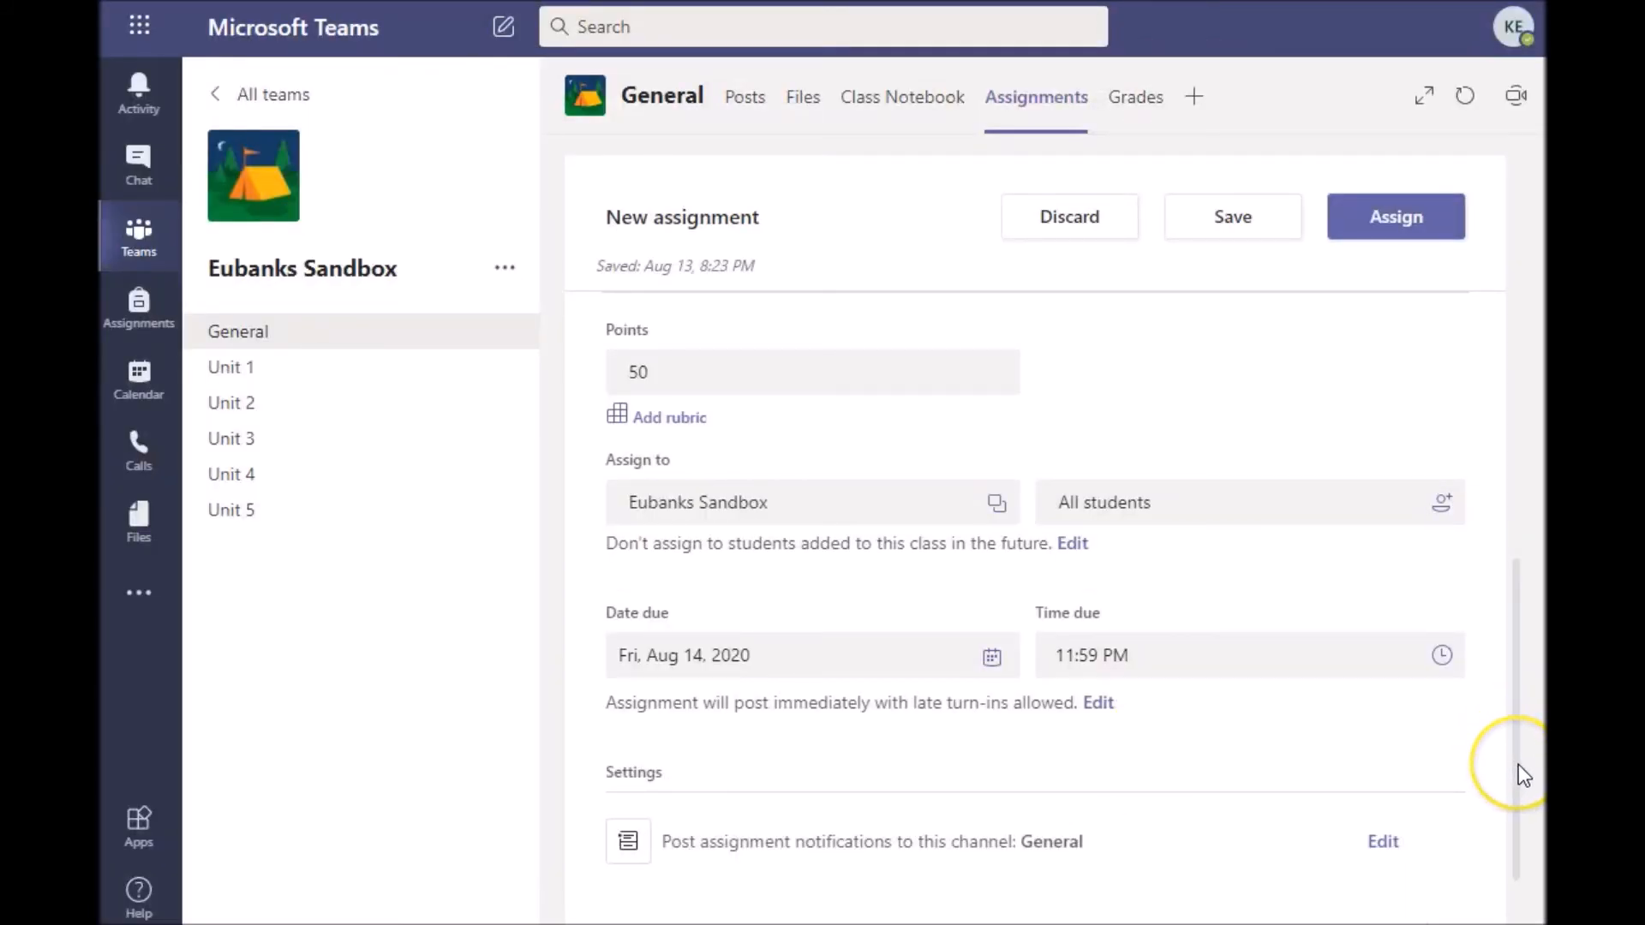
Set the channel for the assignment notifications to Unit 1
scroll(1518, 765, "down", 2)
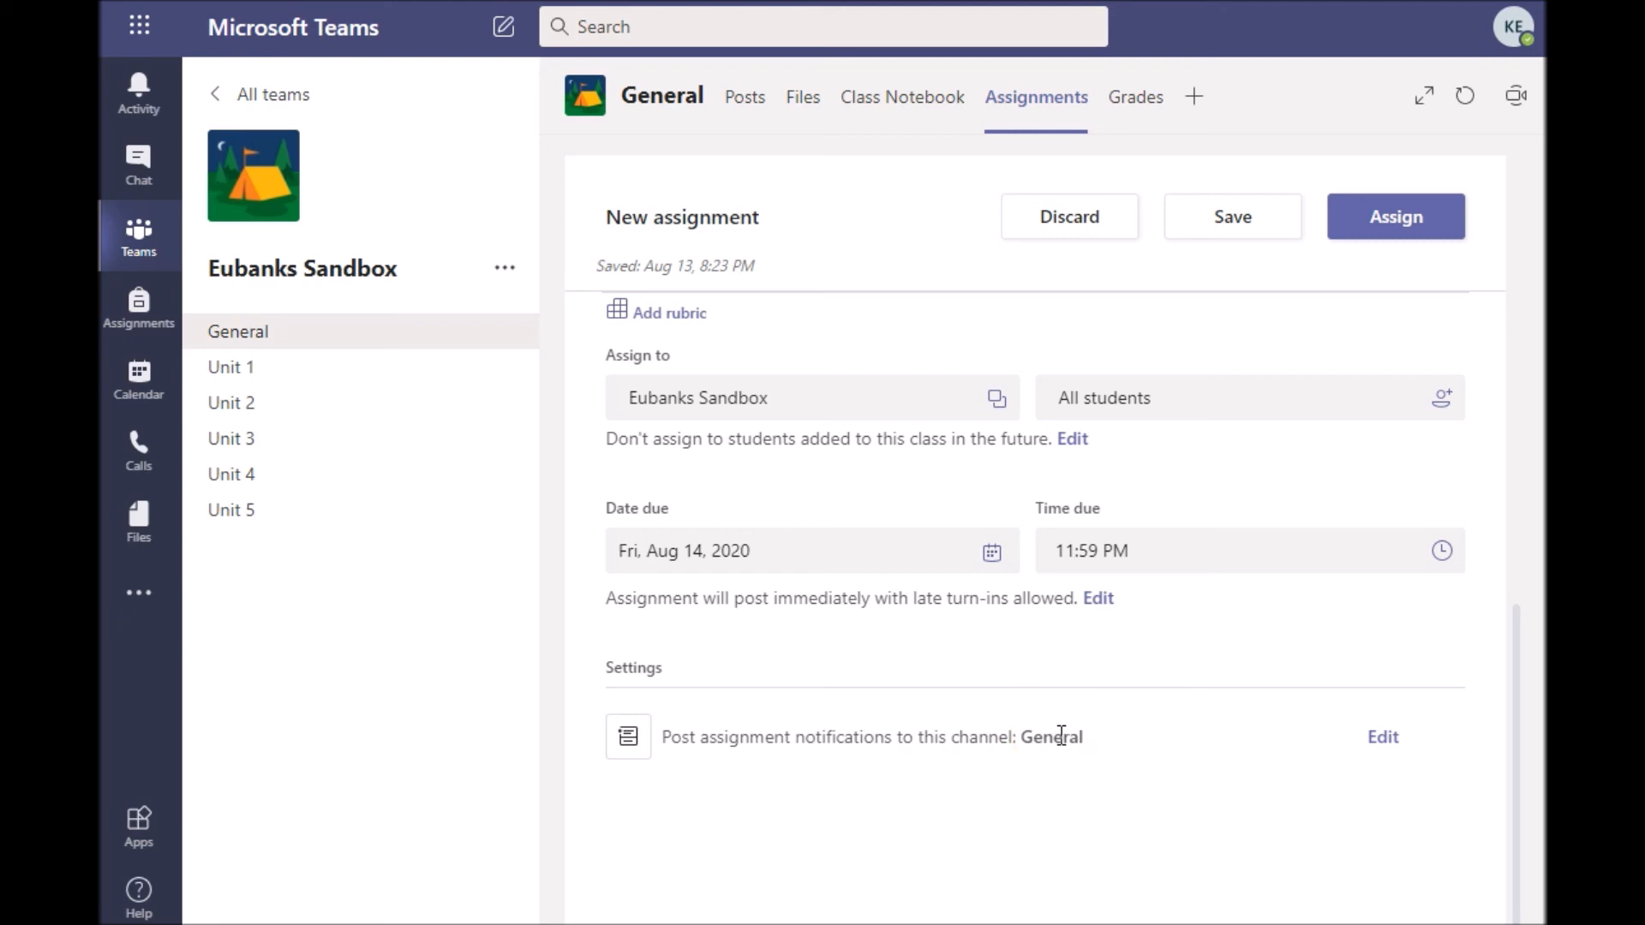
left_click(1384, 739)
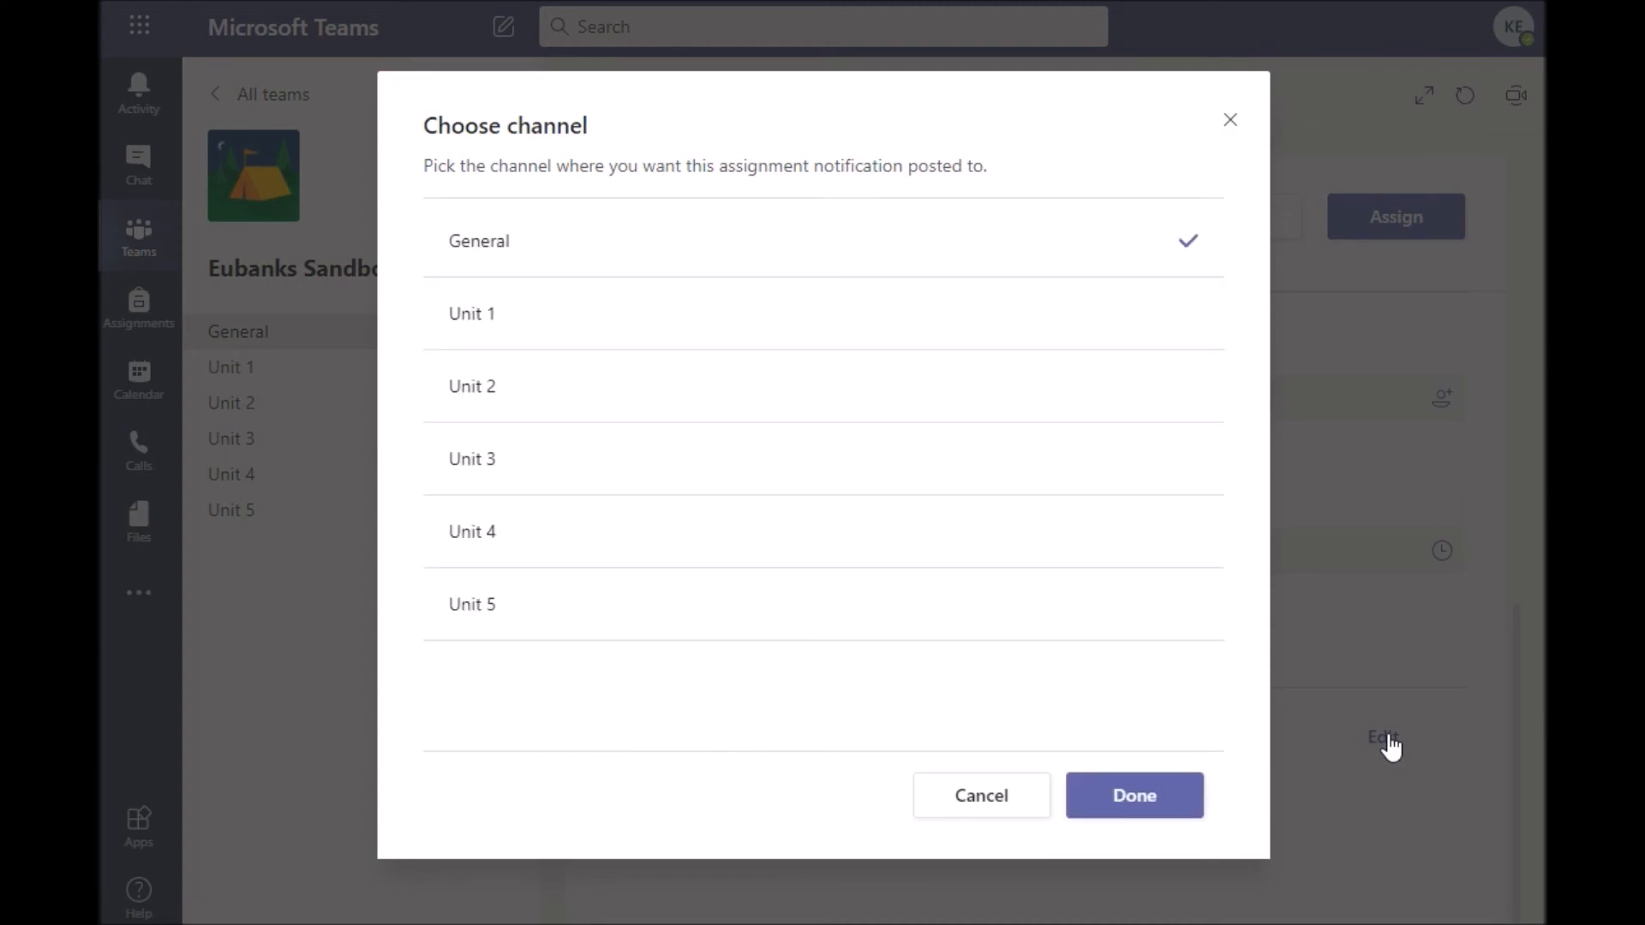
left_click(477, 334)
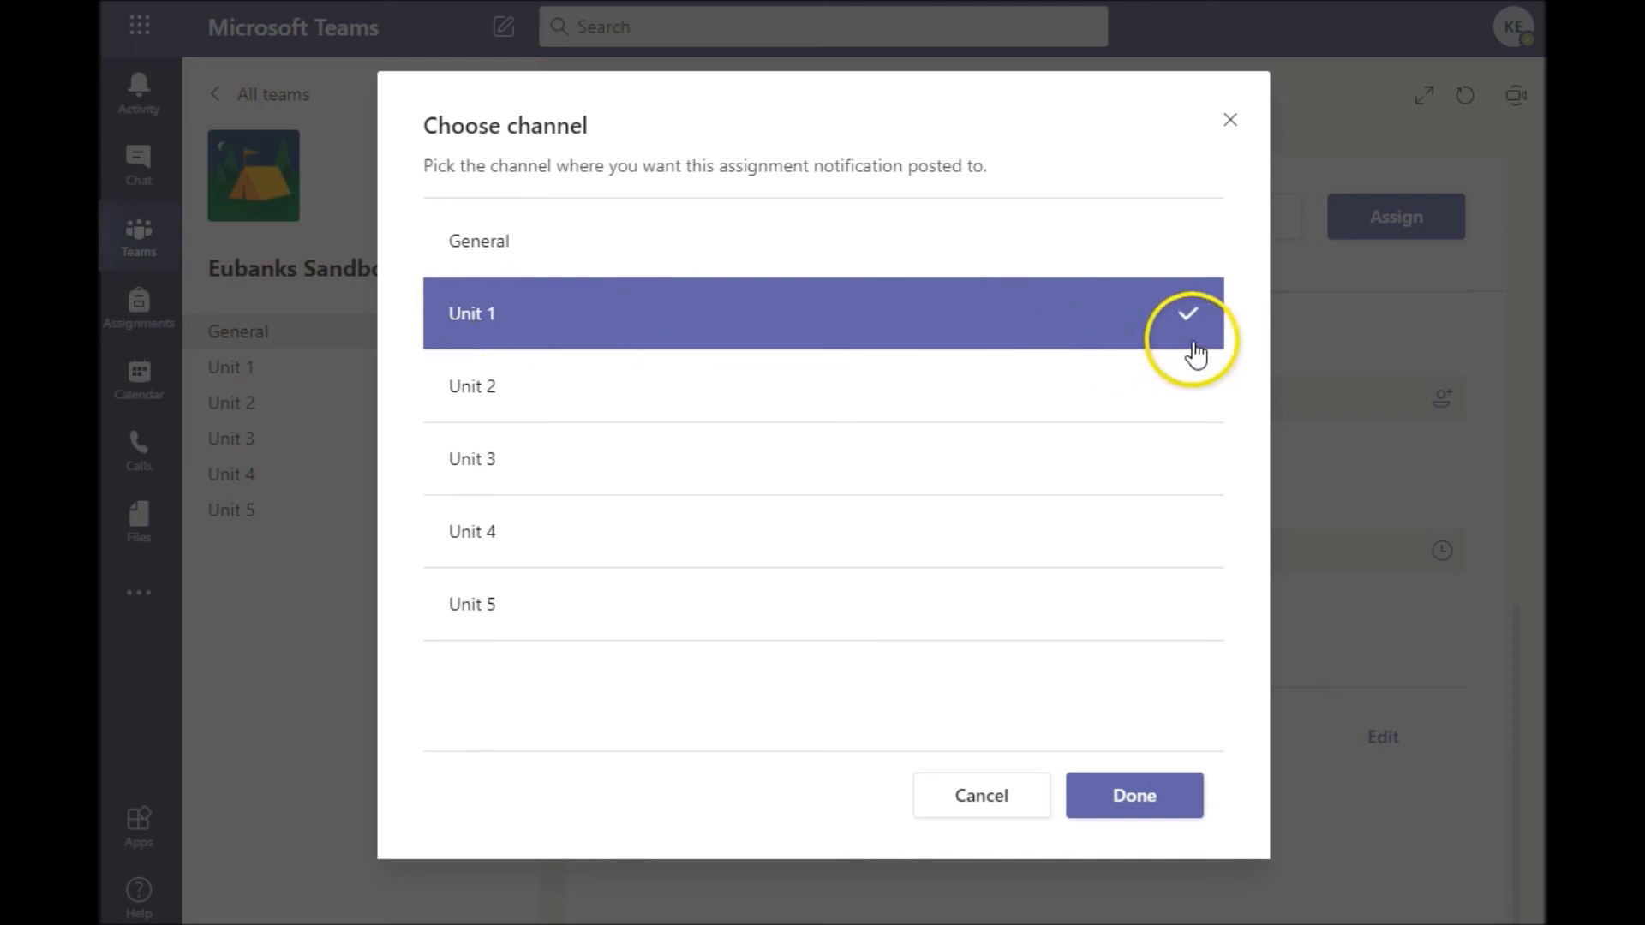
left_click(1127, 801)
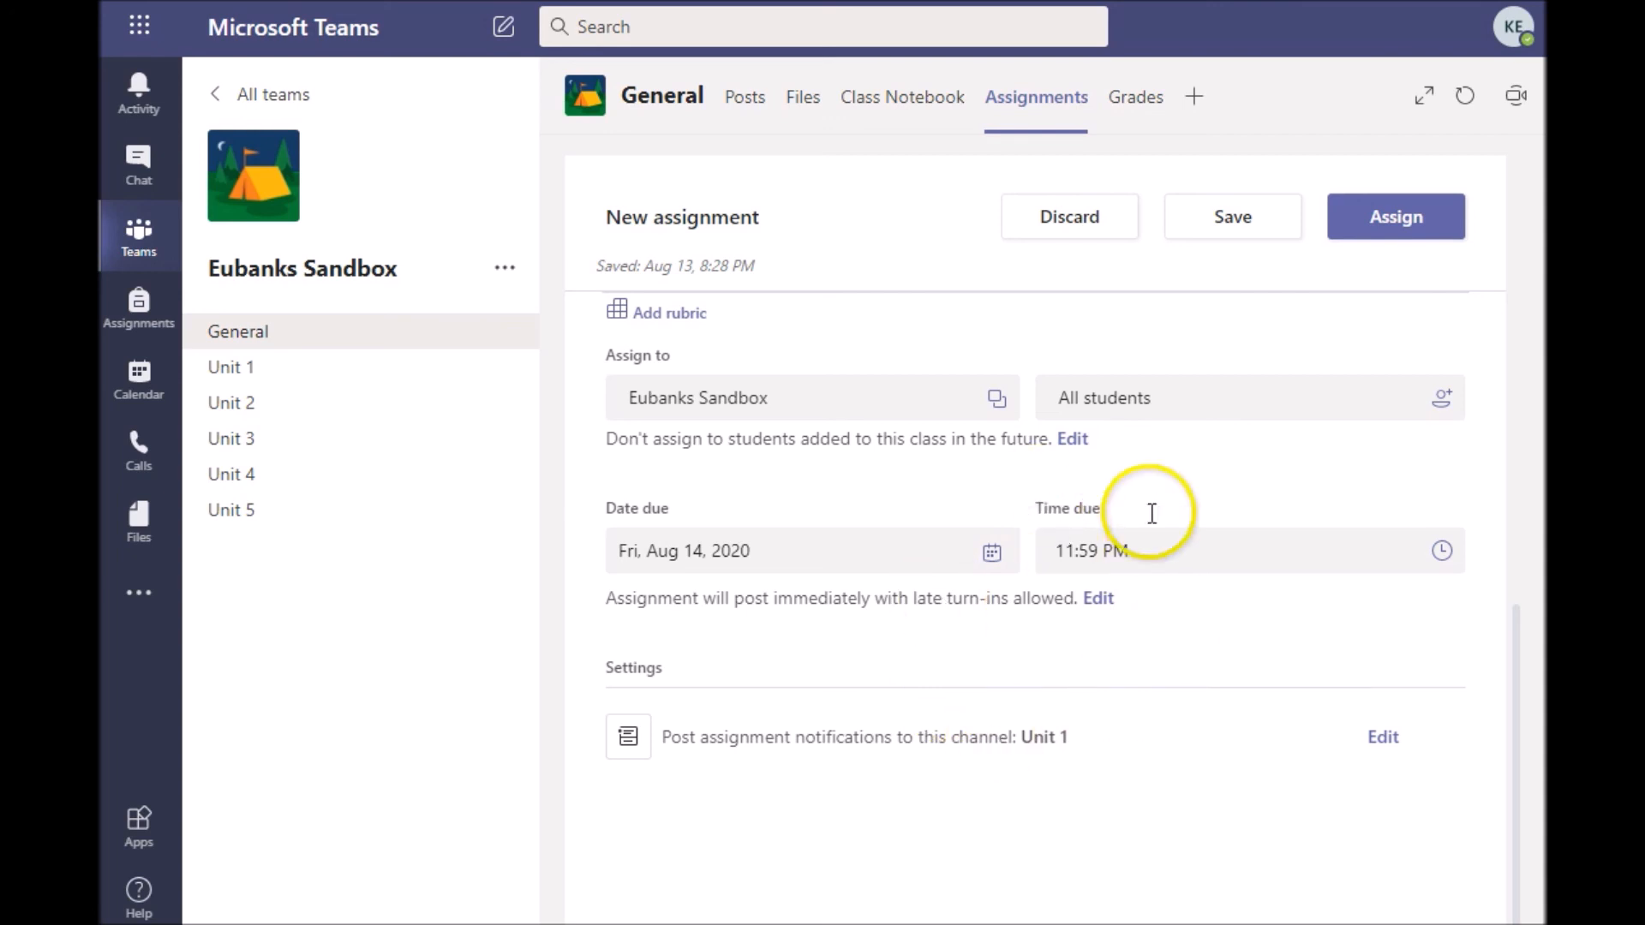
Save the new assignment as a draft
left_click(1424, 226)
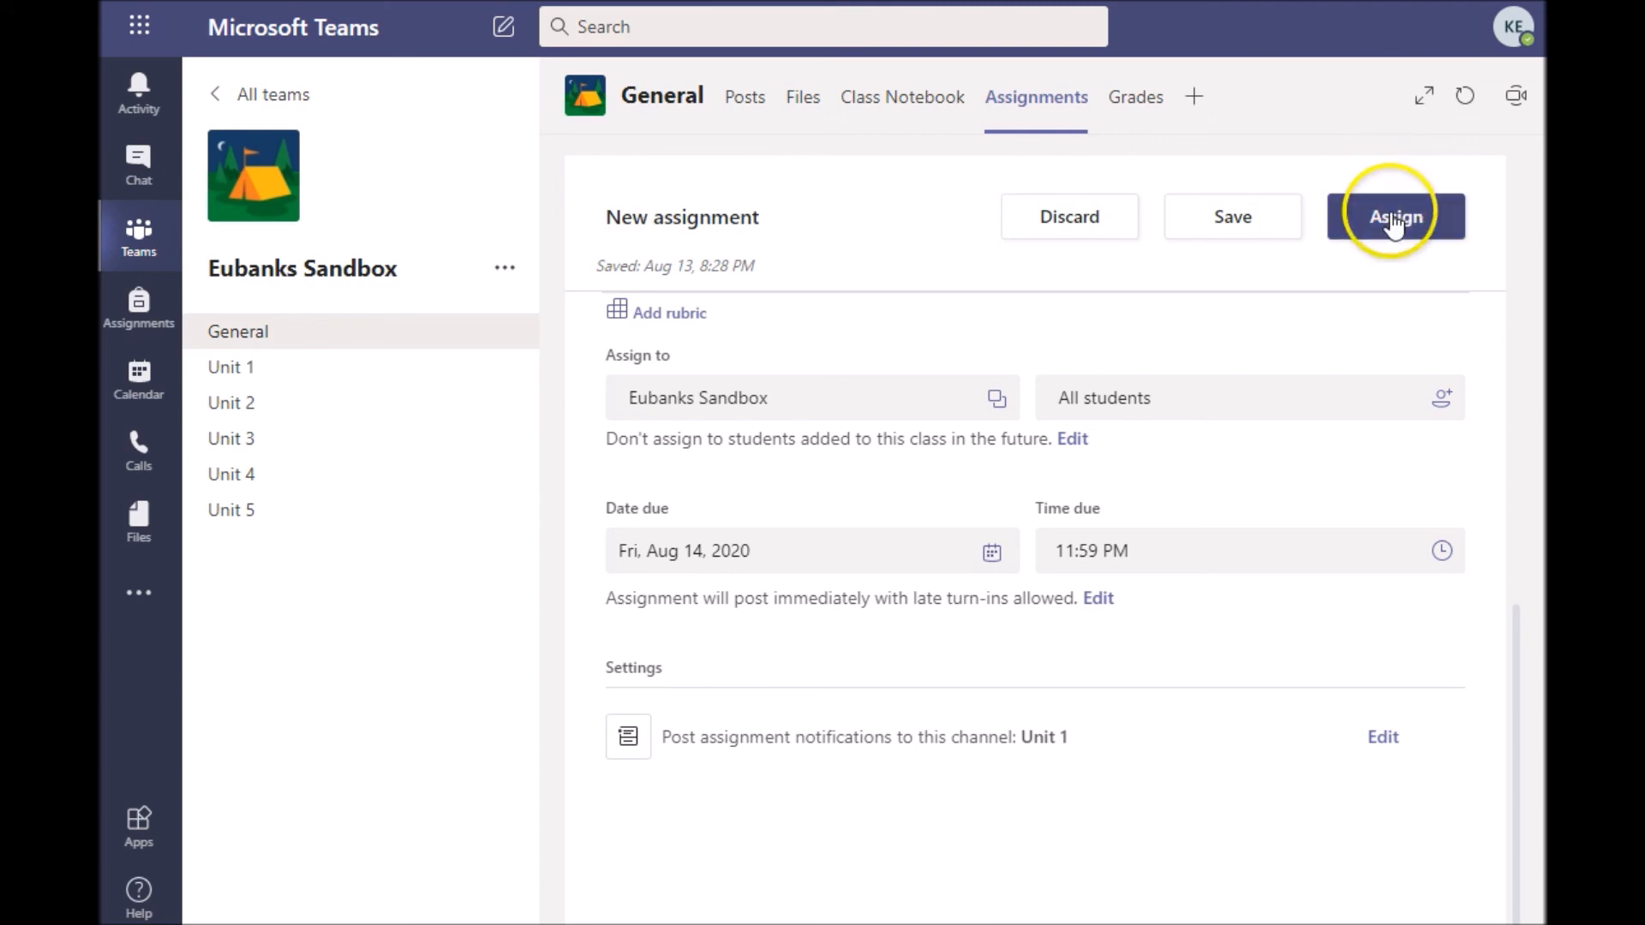
left_click(1281, 246)
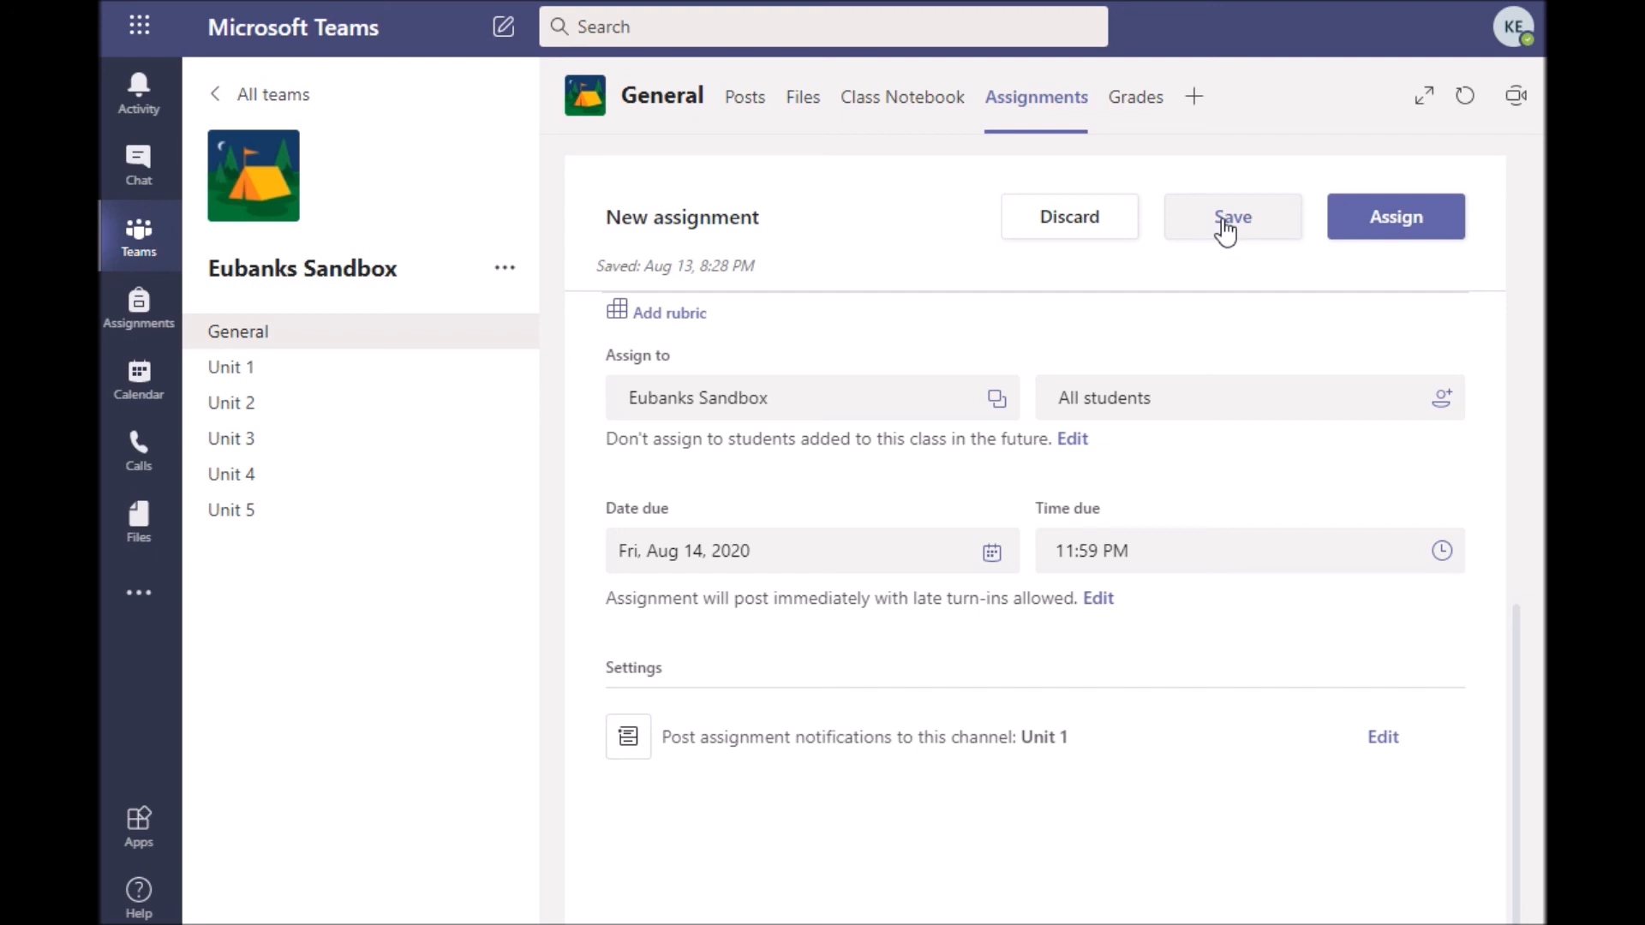
left_click(1227, 232)
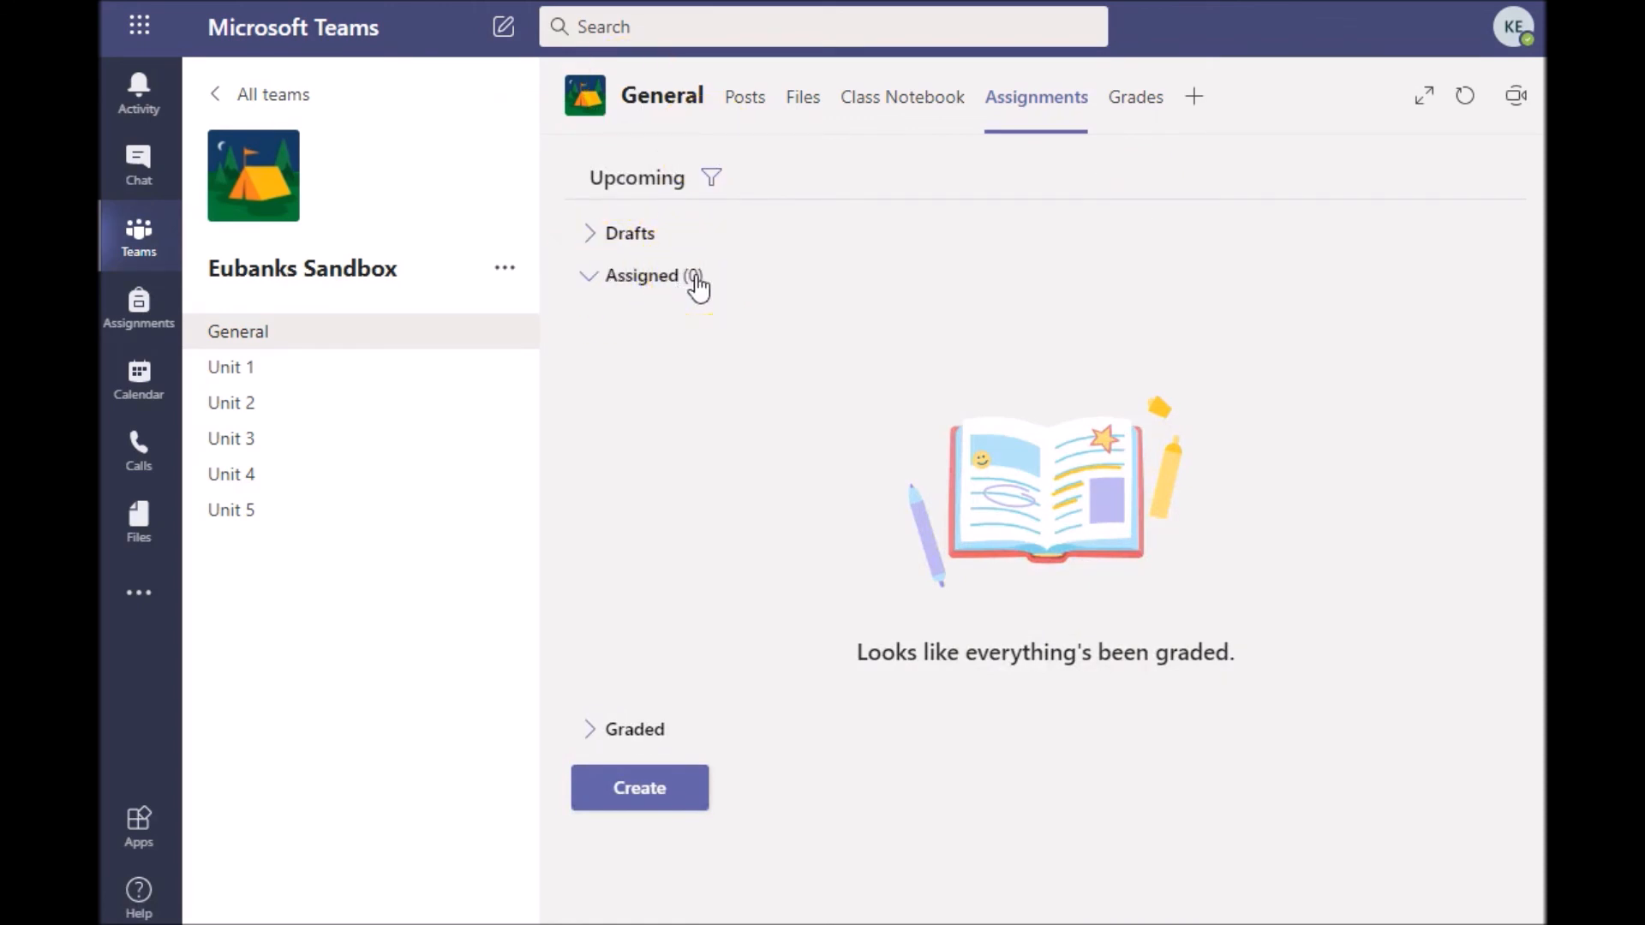
Reopen "Assignment 1: A Modest Proposal" from the drafts and assign it to the class
left_click(596, 249)
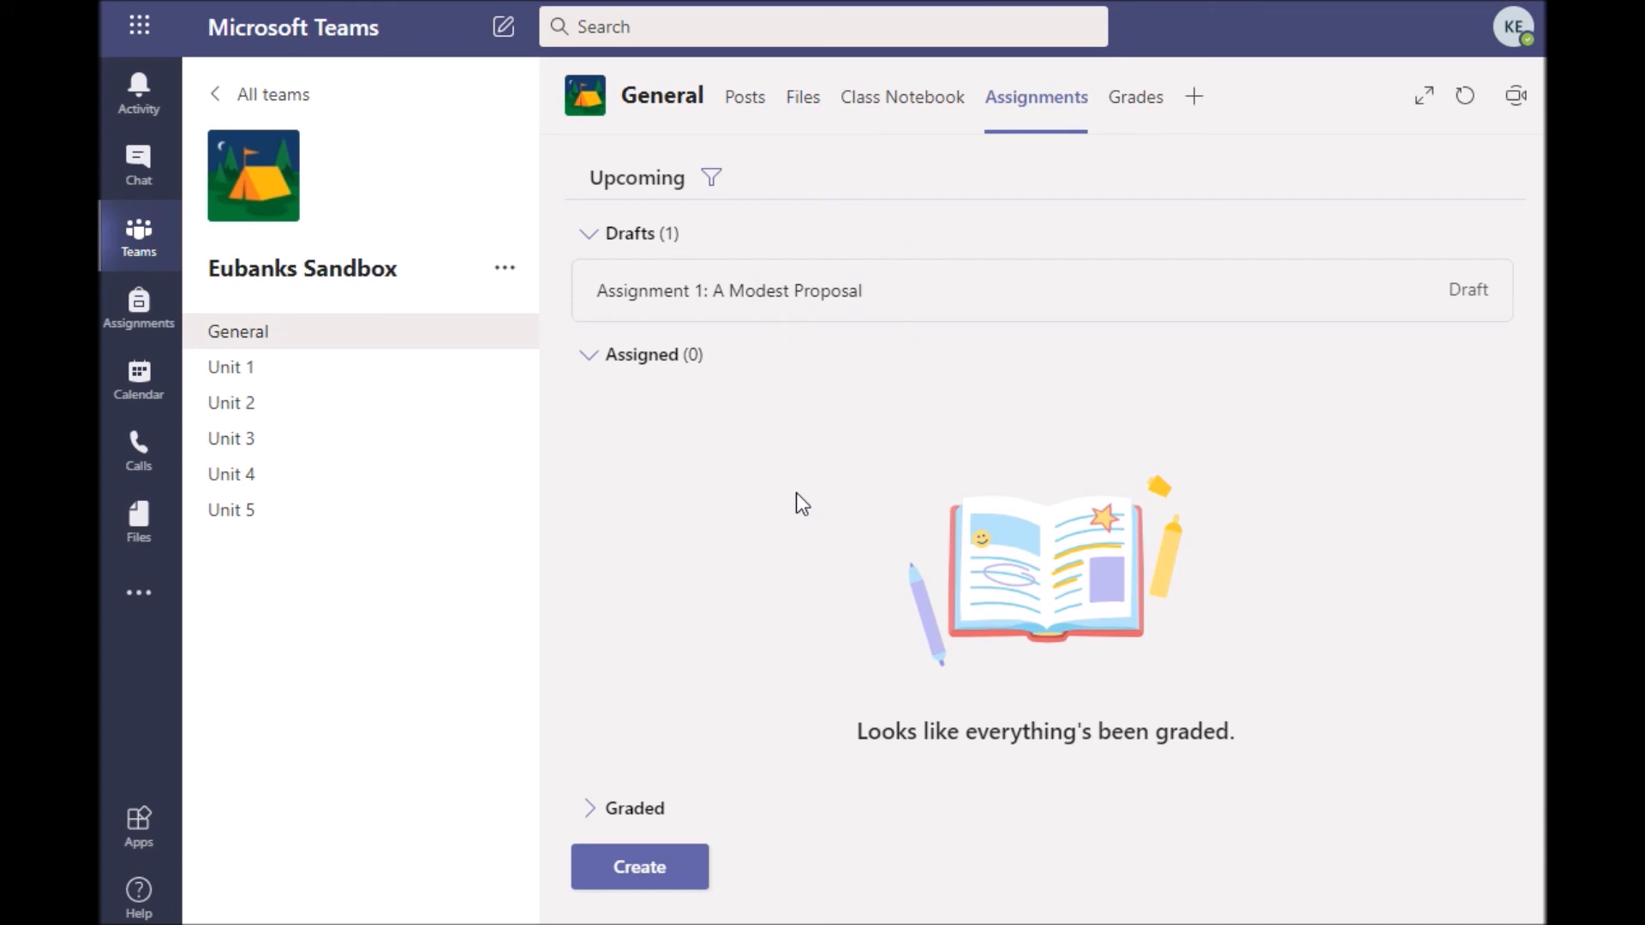
left_click(751, 296)
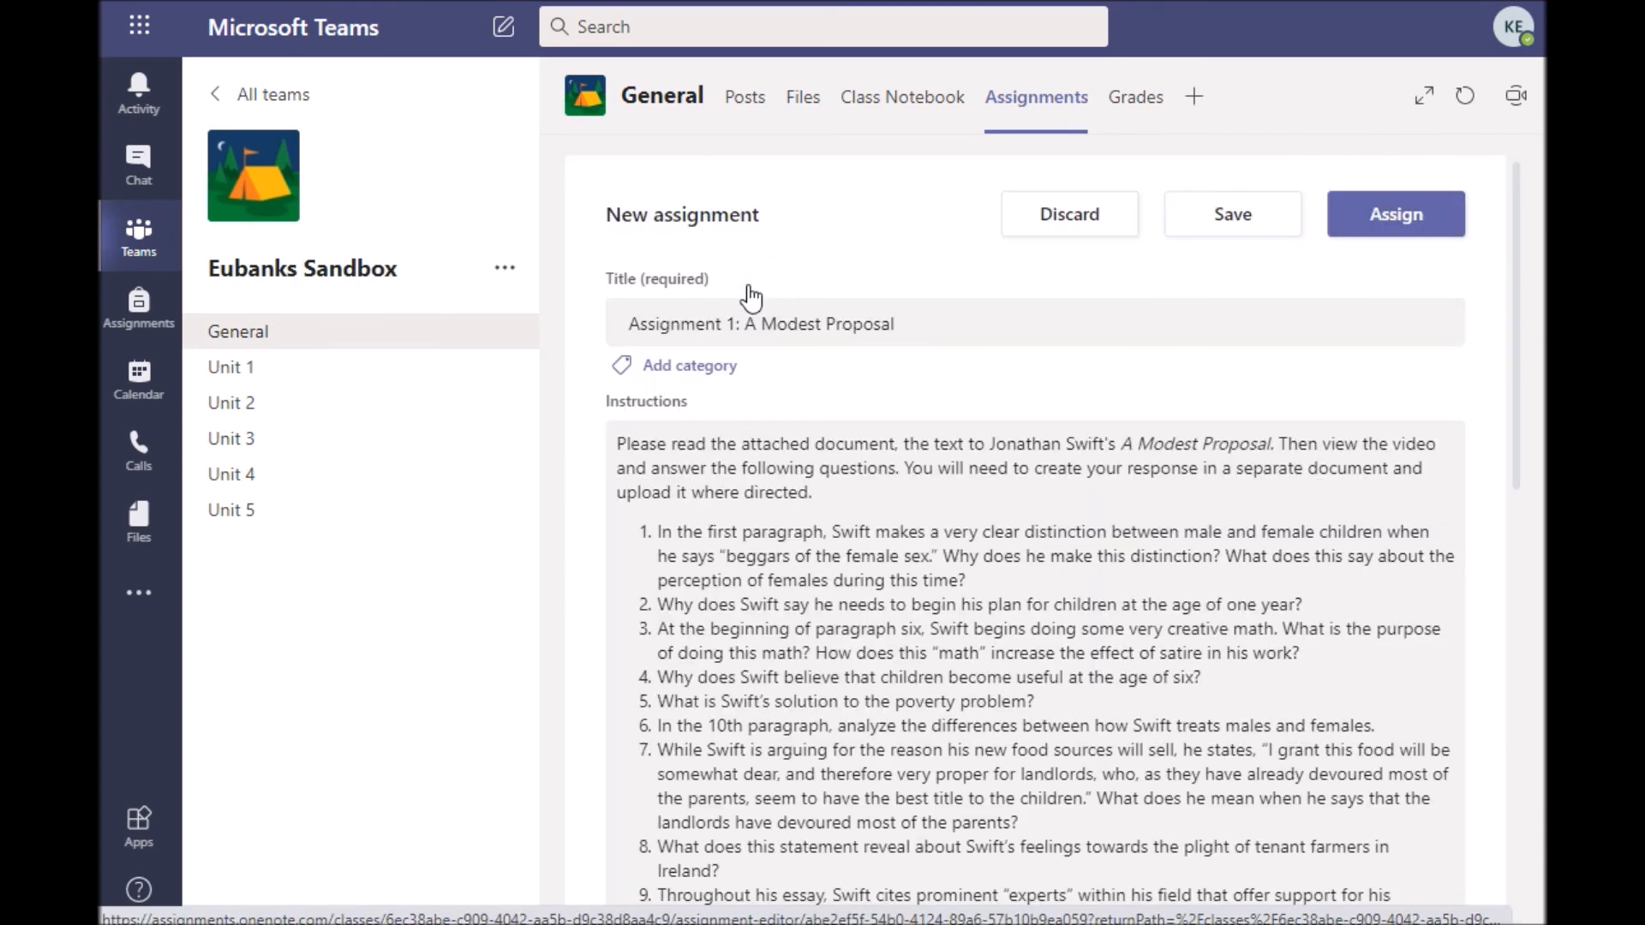
left_click(1402, 225)
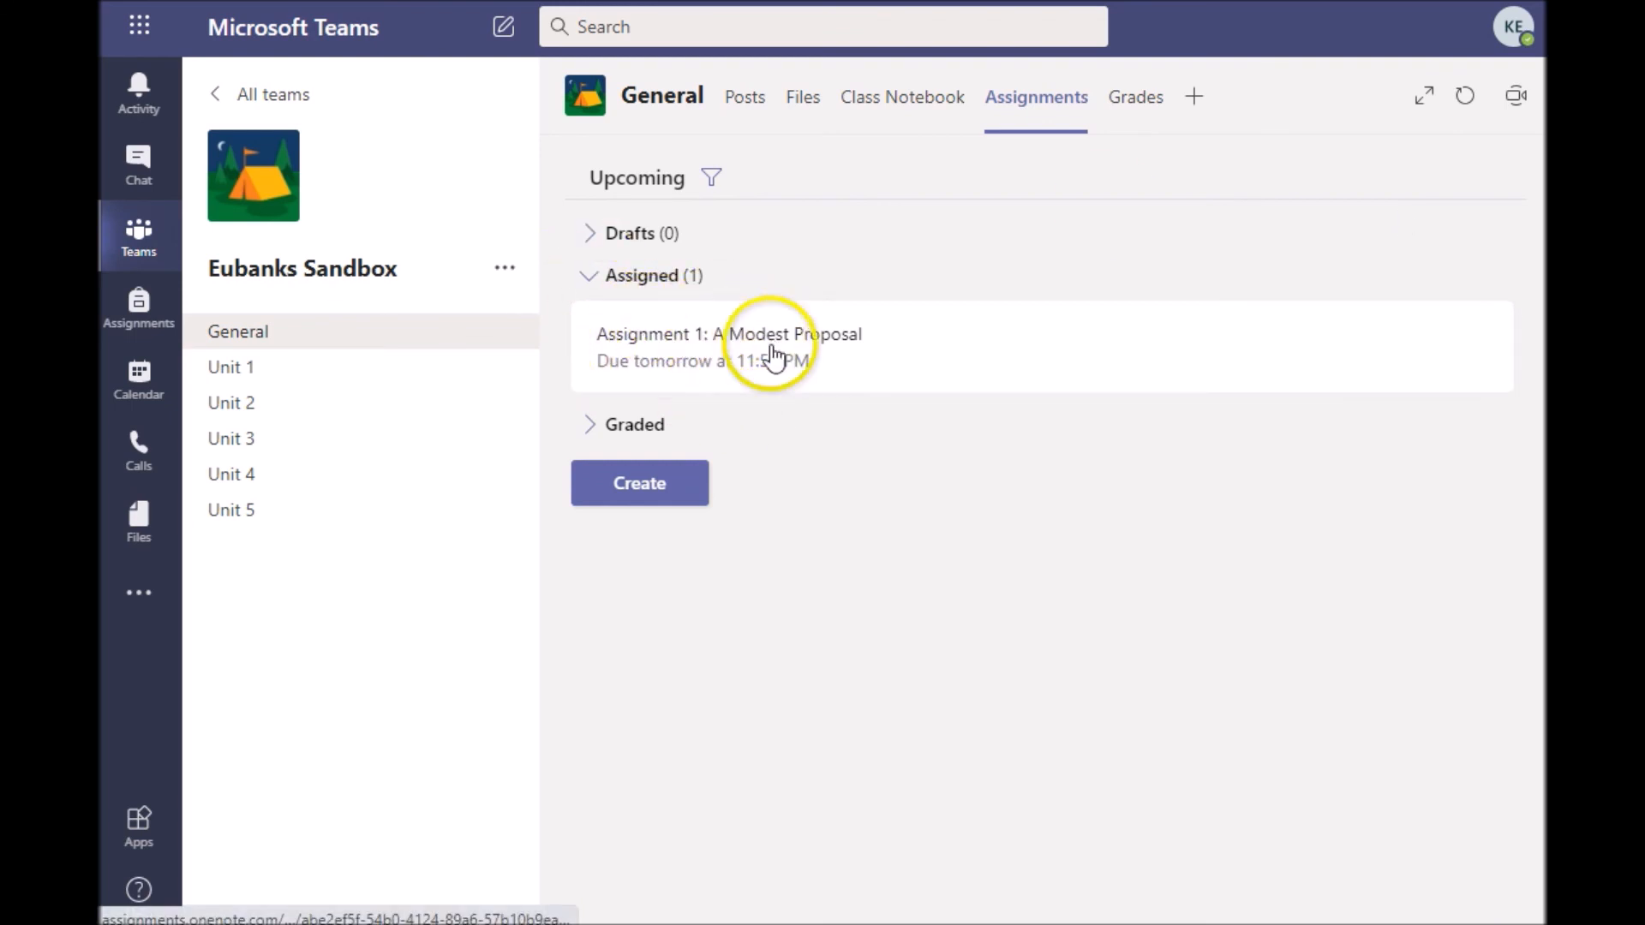
Check the Unit 1 channel's posts for the notification about the new assignment
left_click(806, 364)
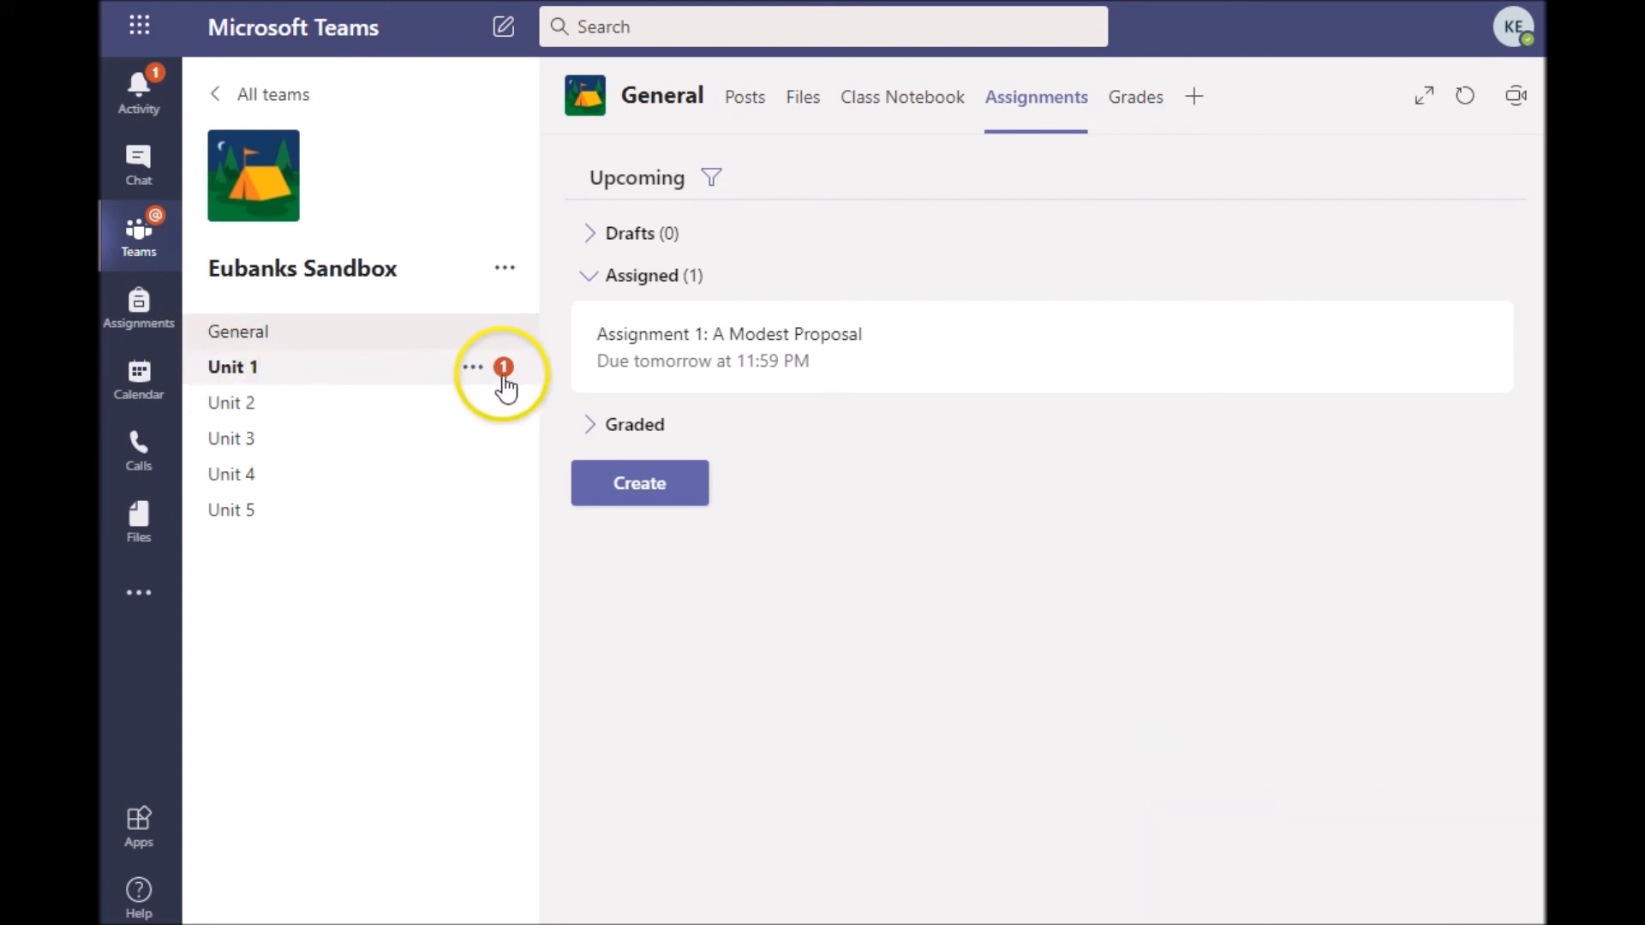
left_click(237, 381)
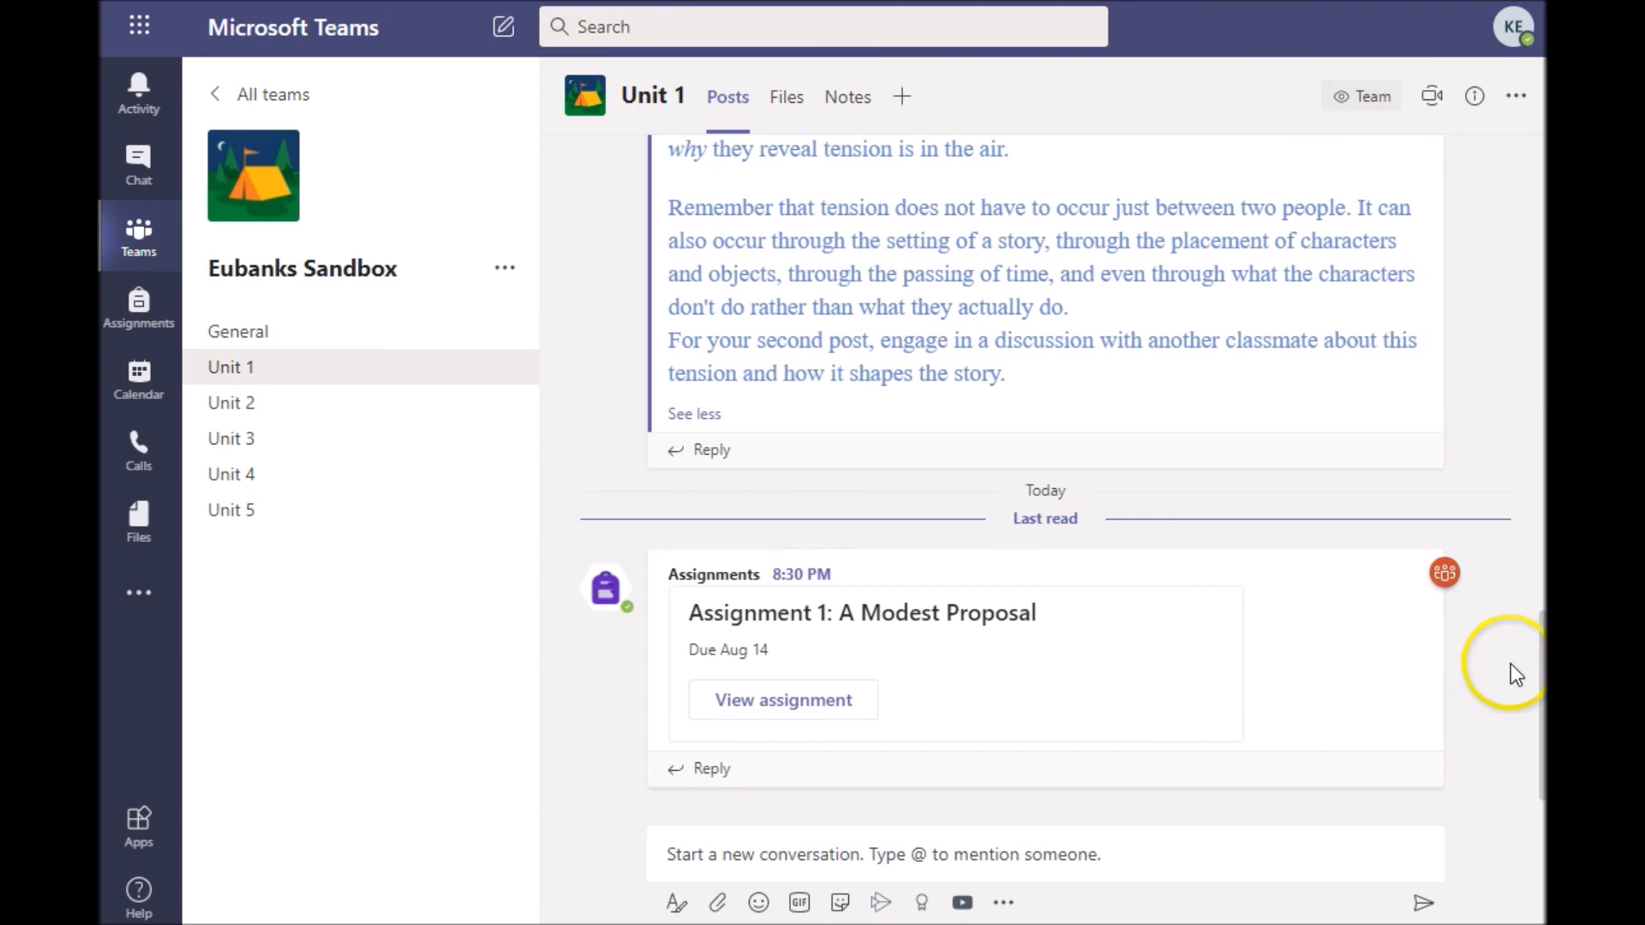
left_click_drag(1539, 704, 1494, 146)
left_click_drag(1487, 239, 1447, 753)
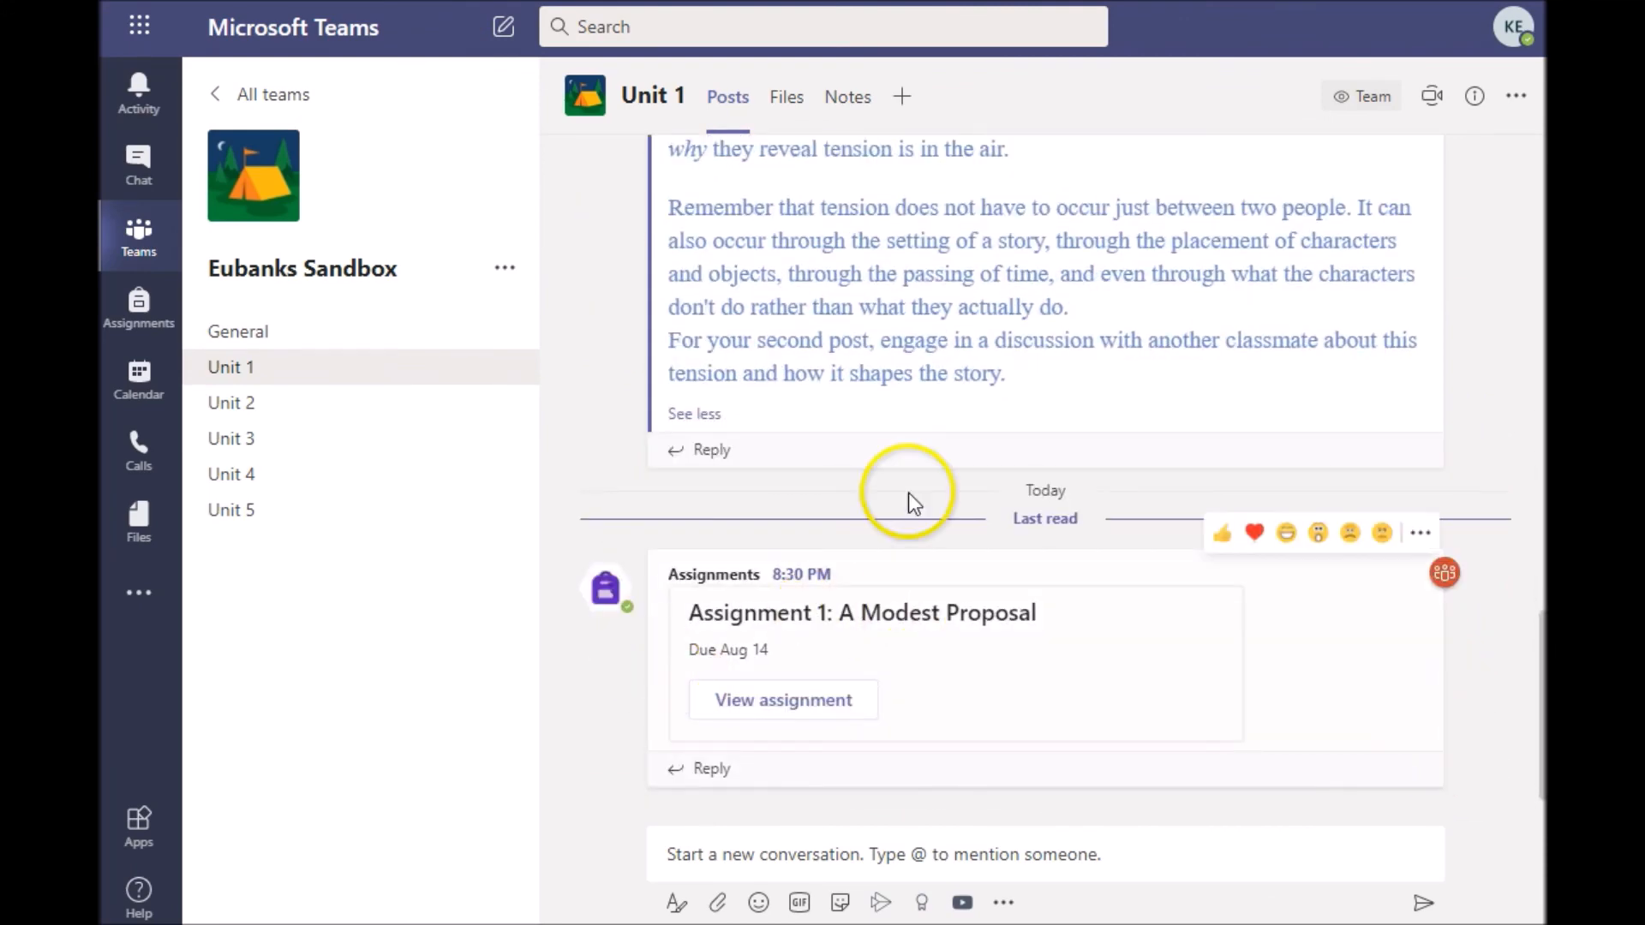